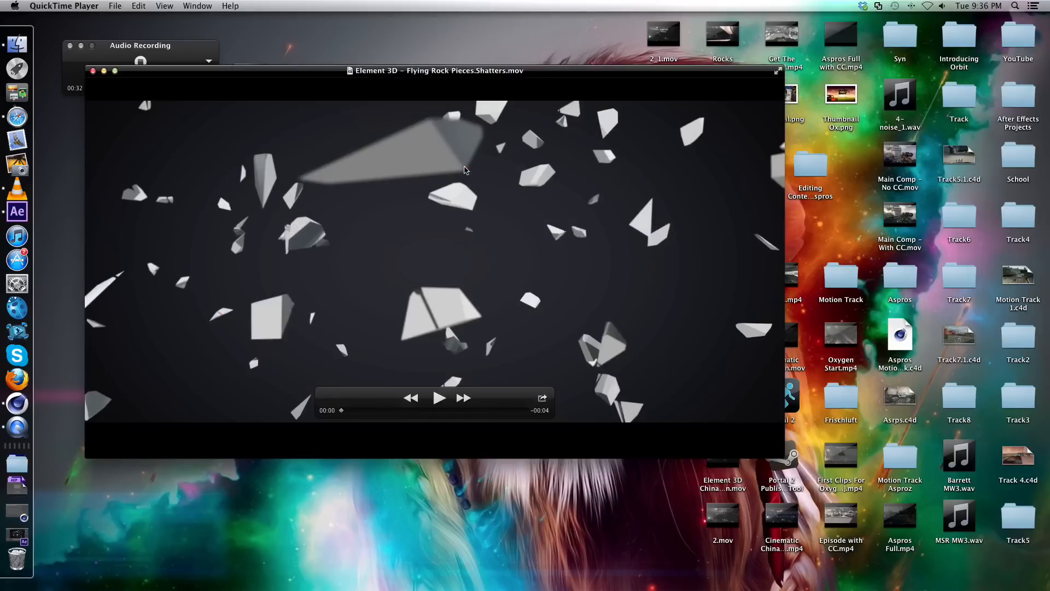
Play and scrub through the Element 3D Flying Rock Pieces Shatters video to examine the finished effect.
drag(412, 75, 563, 76)
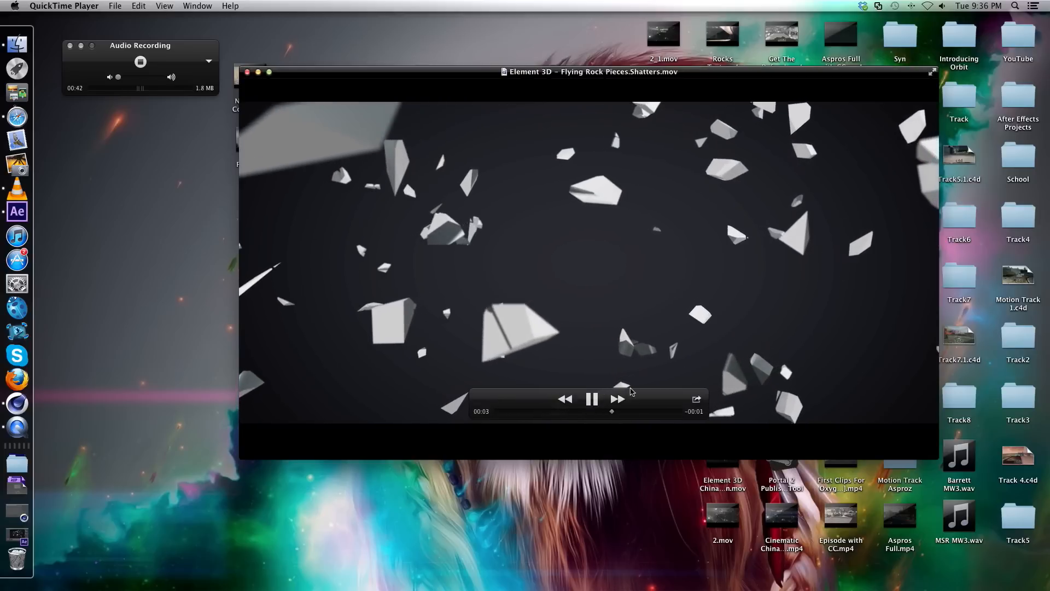
drag(649, 412, 508, 413)
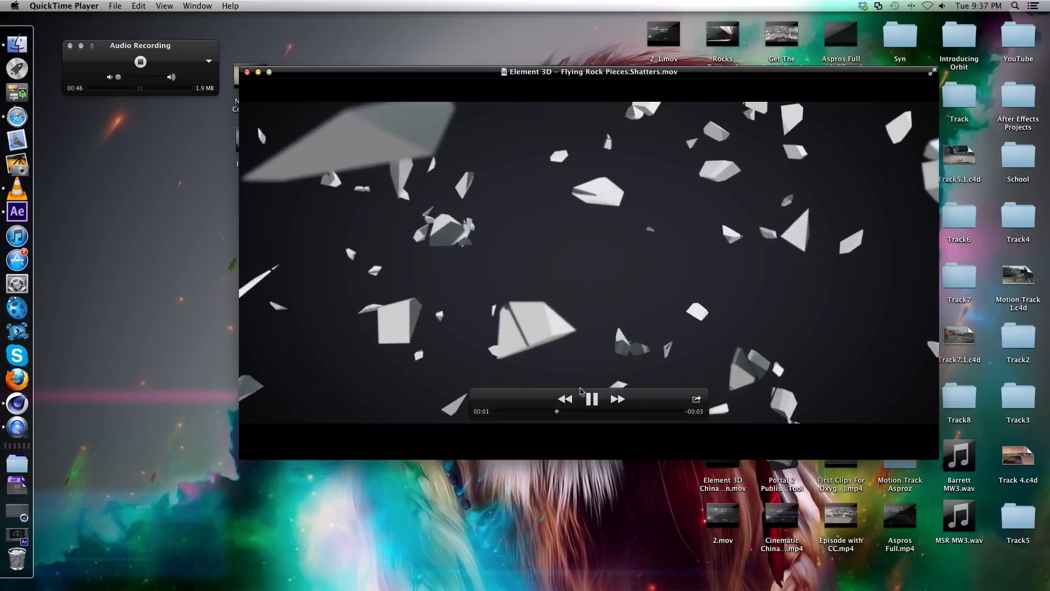
drag(584, 411, 629, 408)
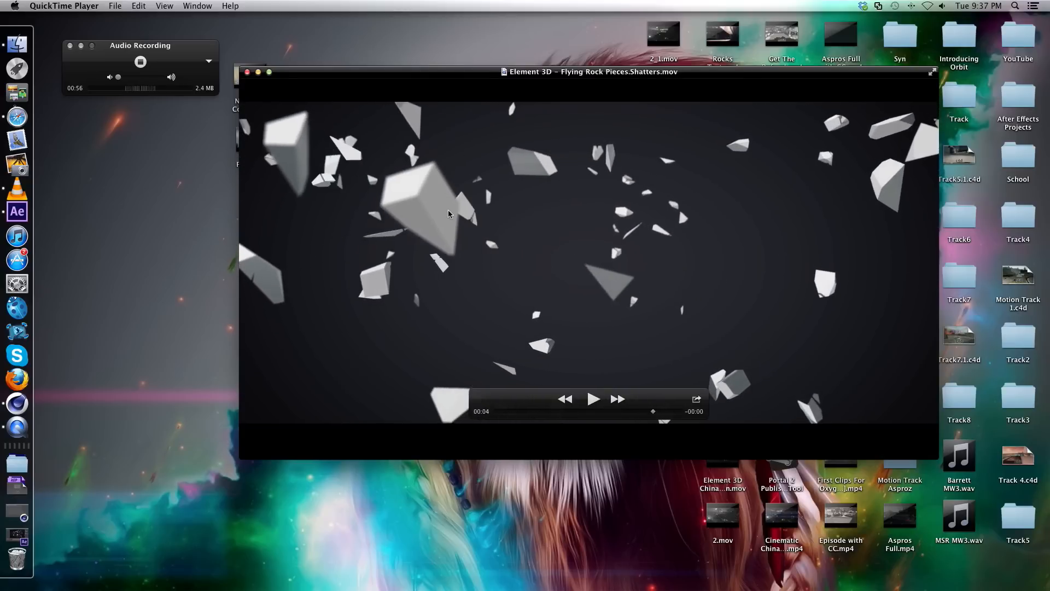
drag(655, 414, 595, 414)
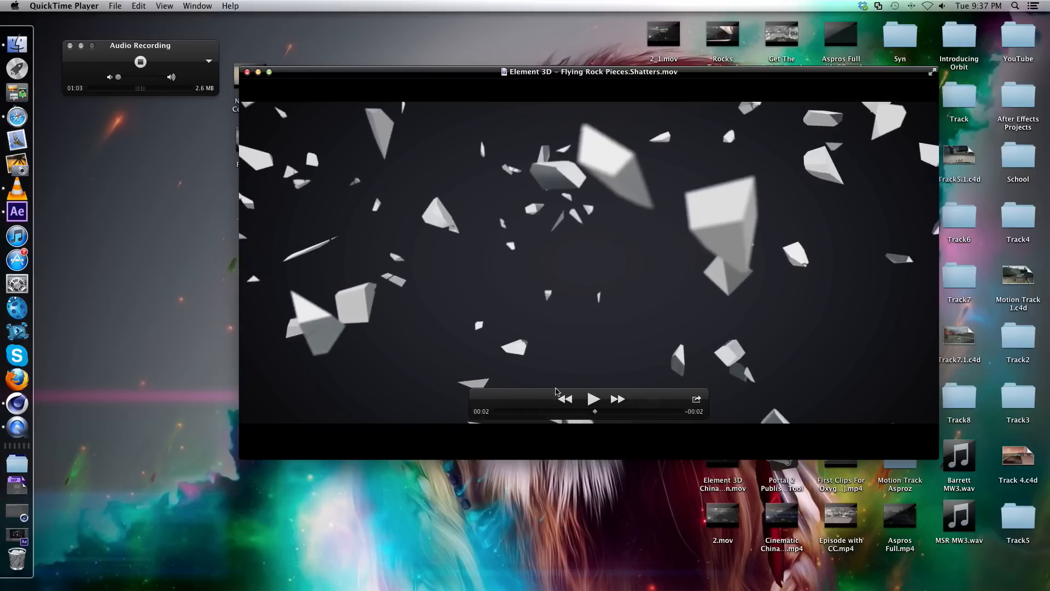
Close the preview video and hide QuickTime Player.
click(247, 72)
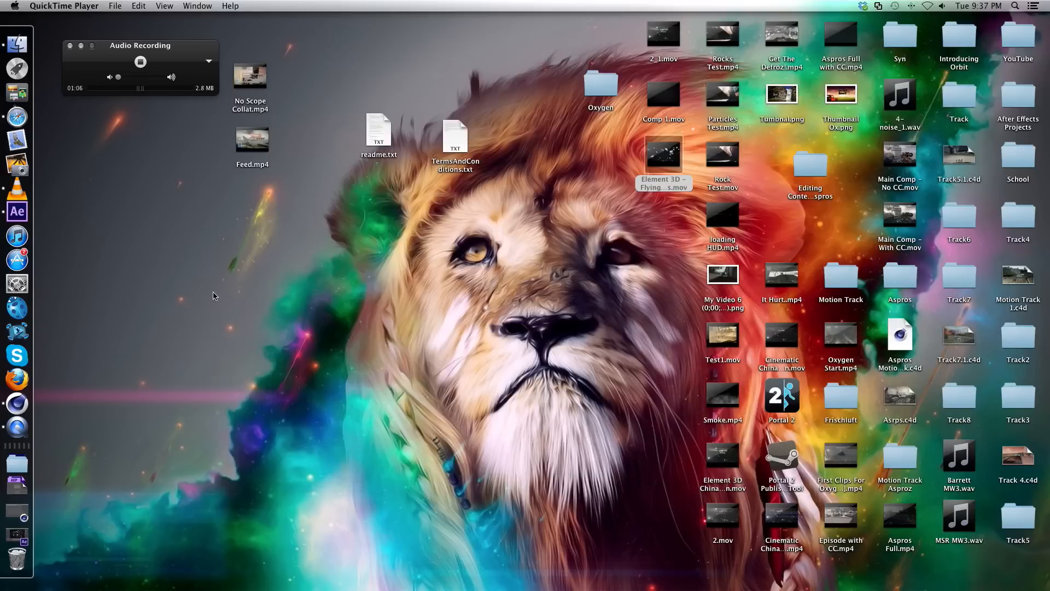
right_click(25, 424)
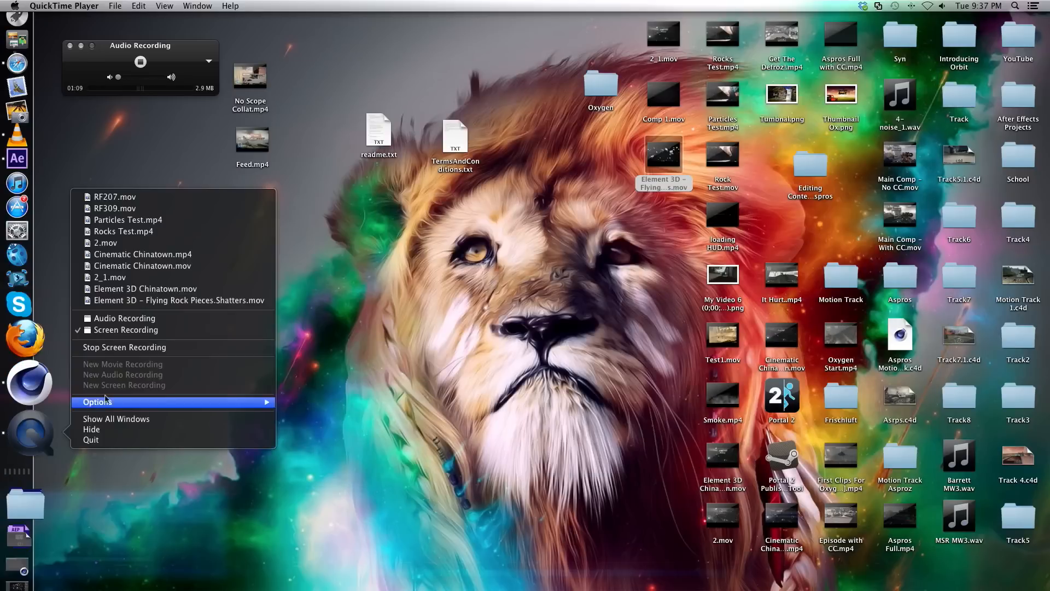
click(137, 430)
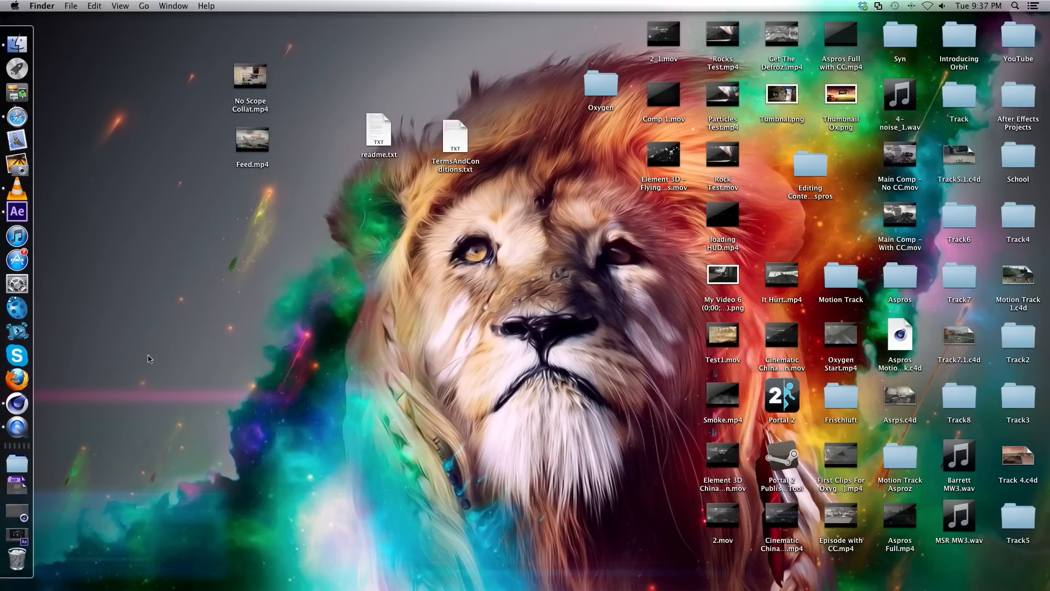
Switch to Cinema 4D and set the render output size to 1280 x 720 pixels.
click(22, 399)
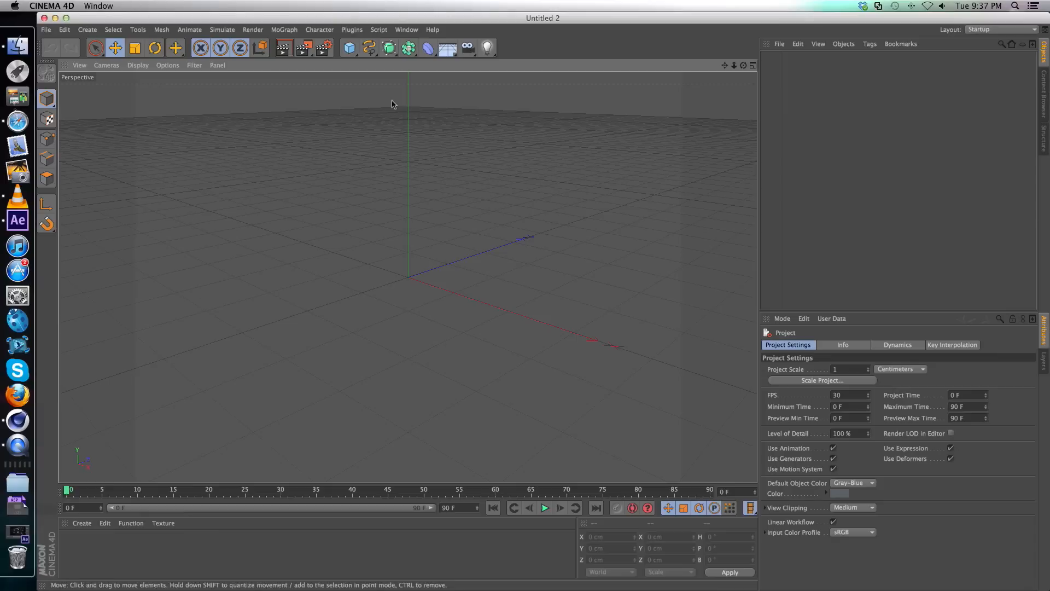
click(322, 50)
double_click(276, 64)
text(1280)
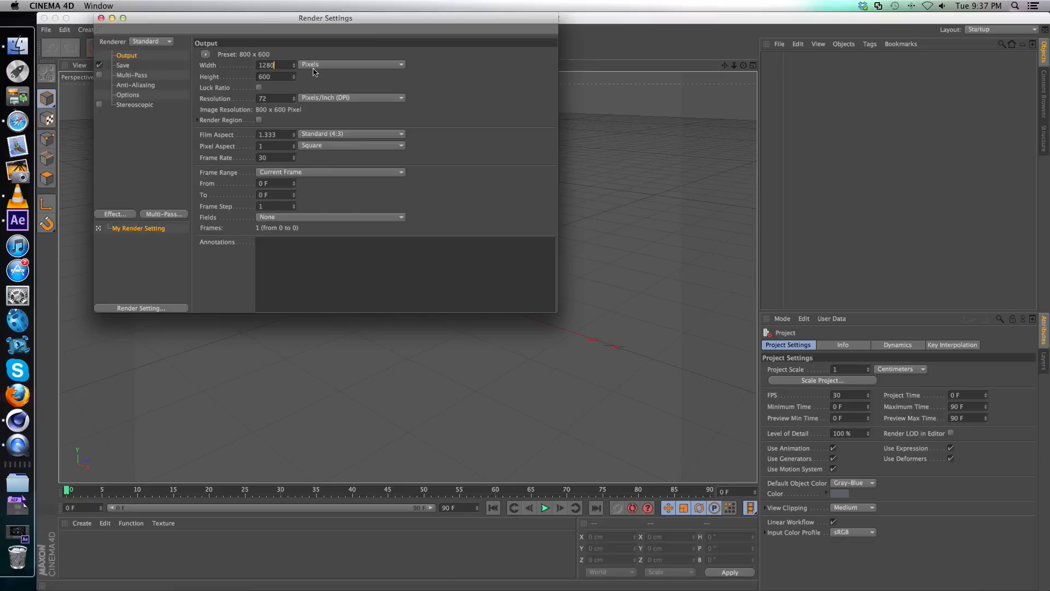
key(Tab)
text(7)
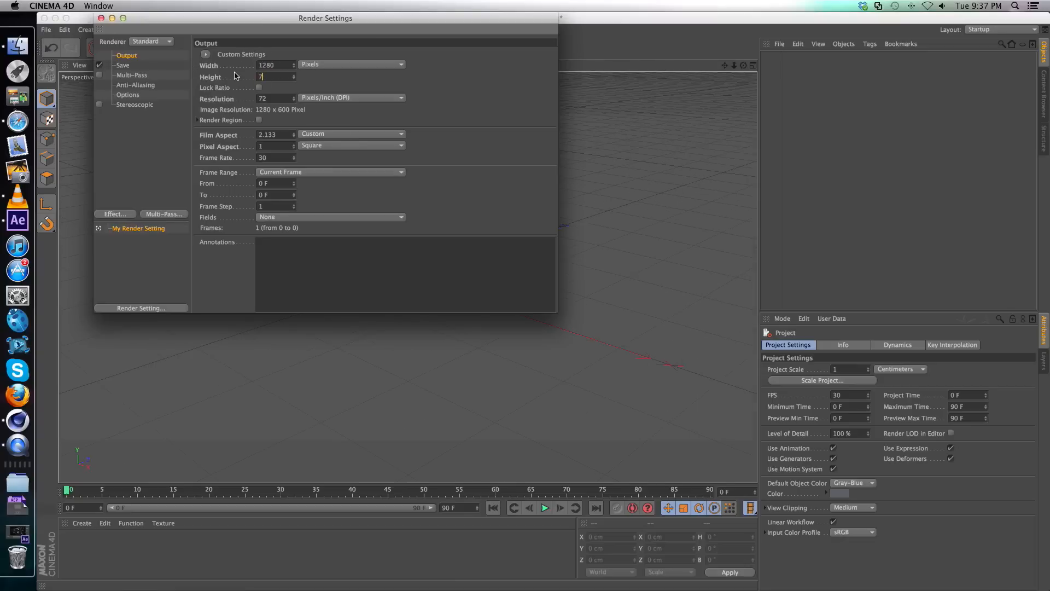
text(20)
click(332, 82)
click(130, 65)
click(127, 55)
click(102, 19)
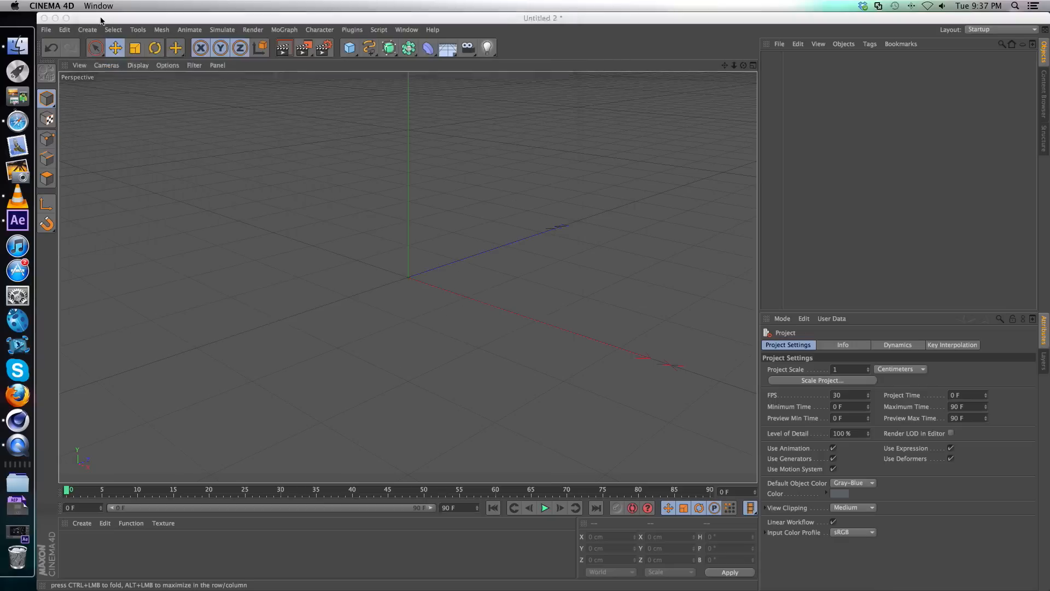
Add a MoText object reading "MM" and set its font to Impact.
click(293, 31)
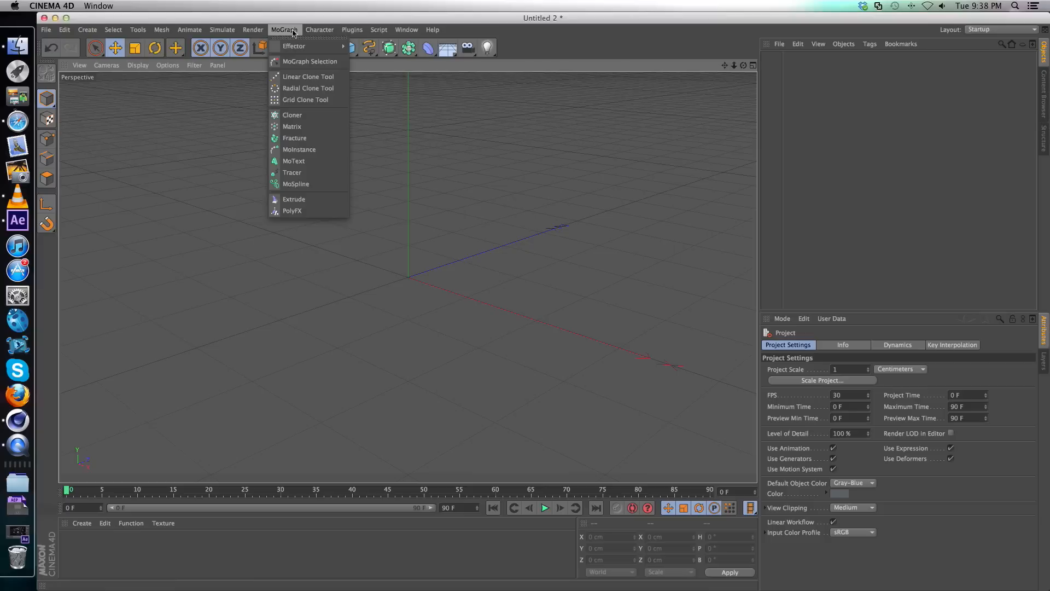
click(315, 160)
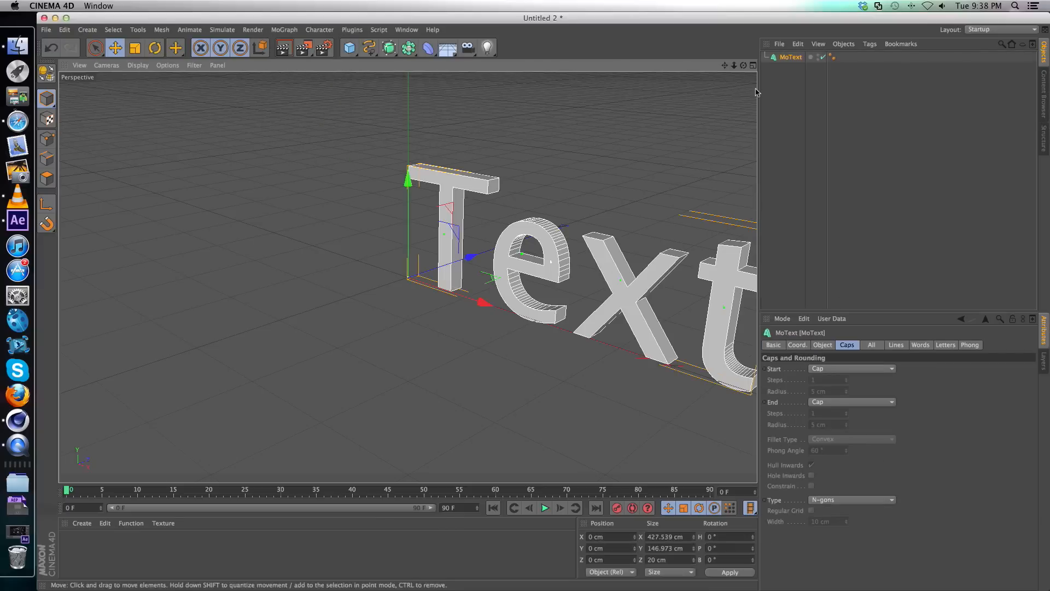
click(822, 345)
drag(805, 396, 764, 399)
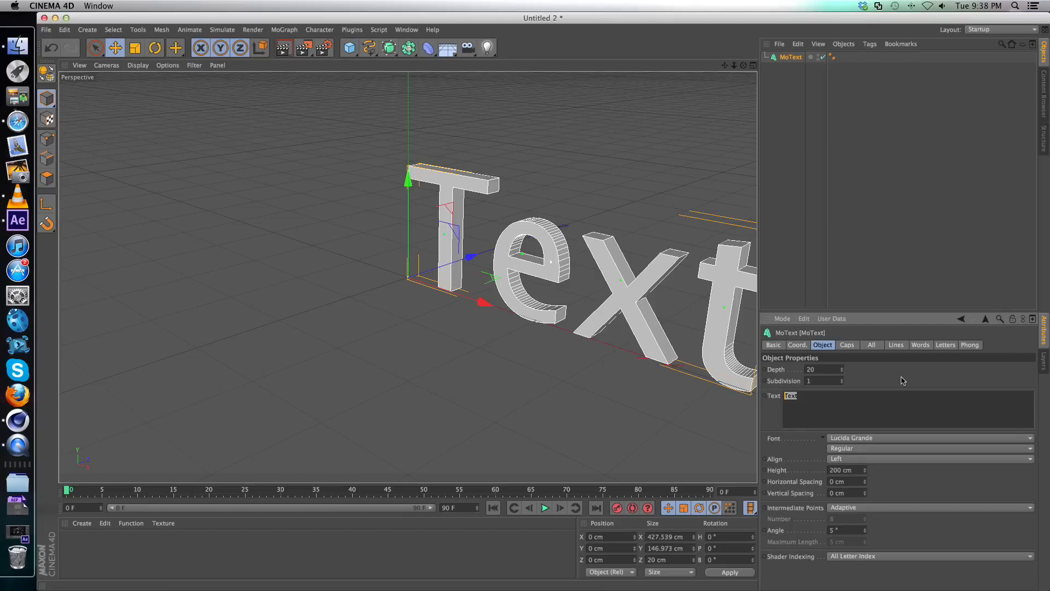
text(MM)
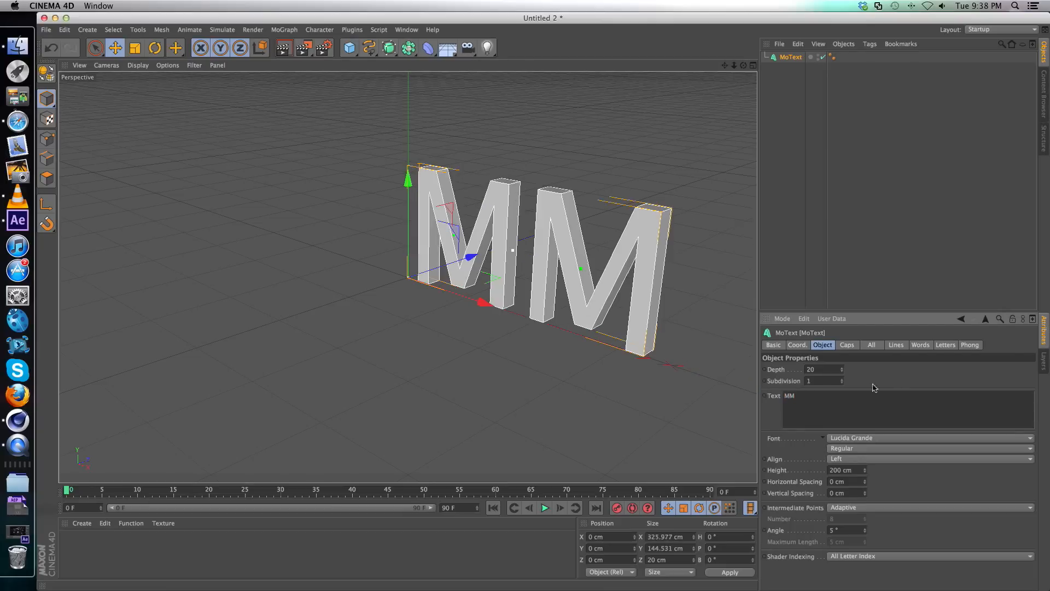
click(853, 438)
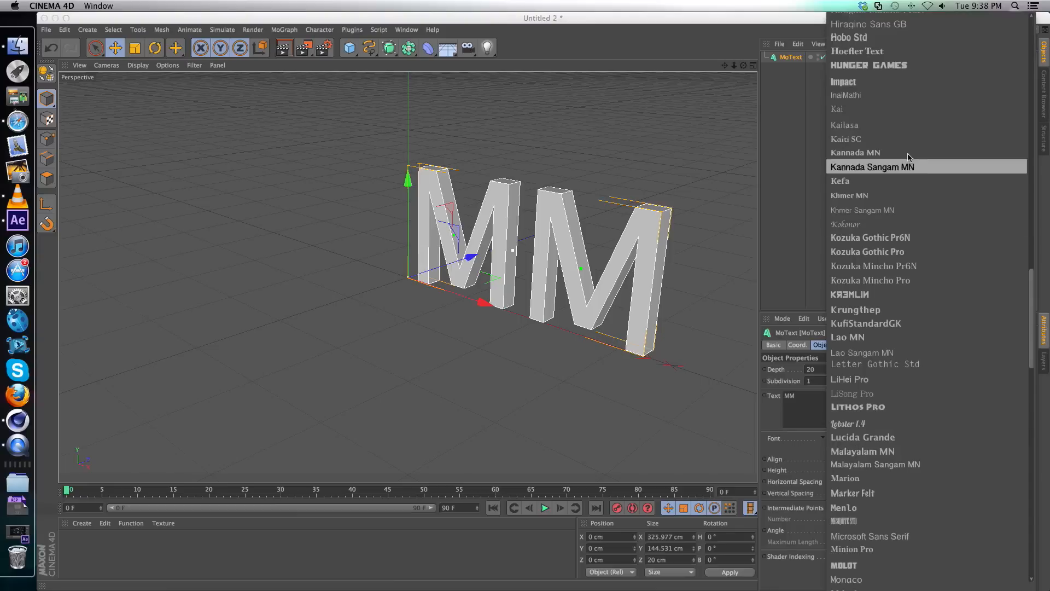
click(845, 82)
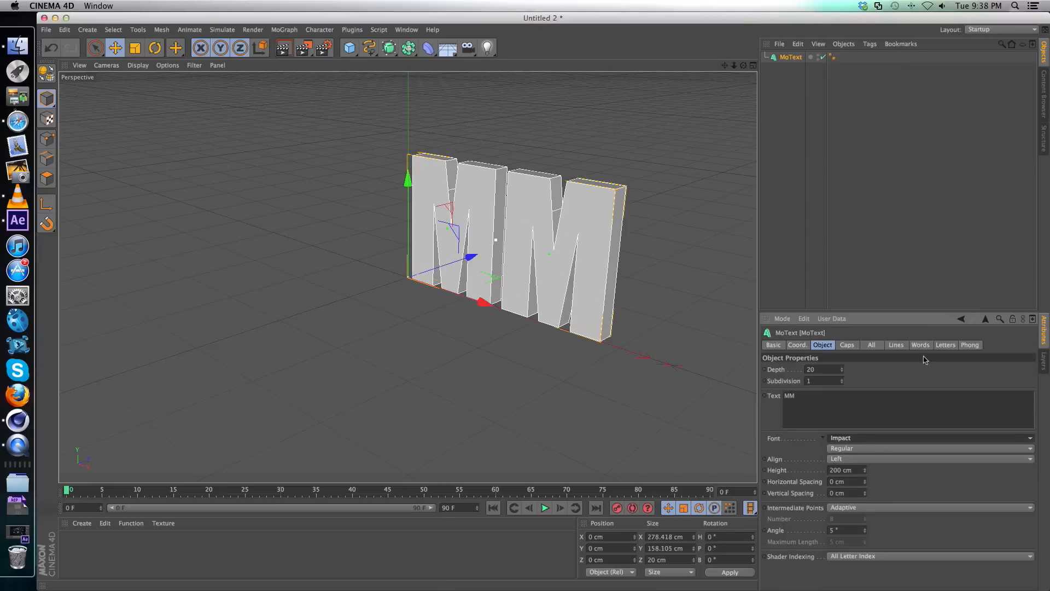
Set the start cap of the MoText object to Fillet Cap.
click(848, 348)
click(841, 370)
click(839, 419)
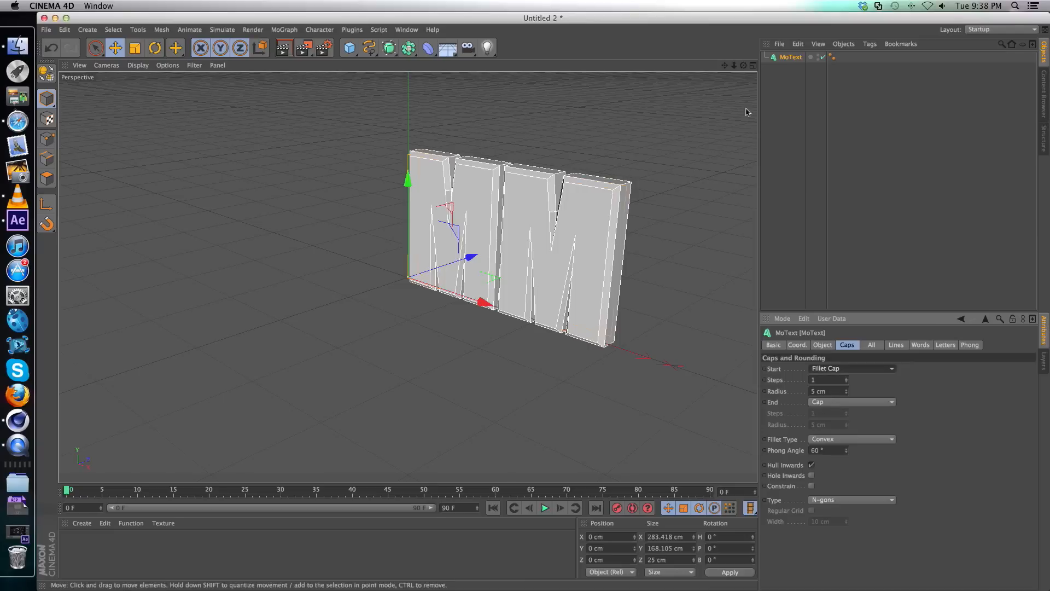
Move the MM text along the X axis to about -142.6 cm, centring it on the world origin.
drag(743, 65, 793, 37)
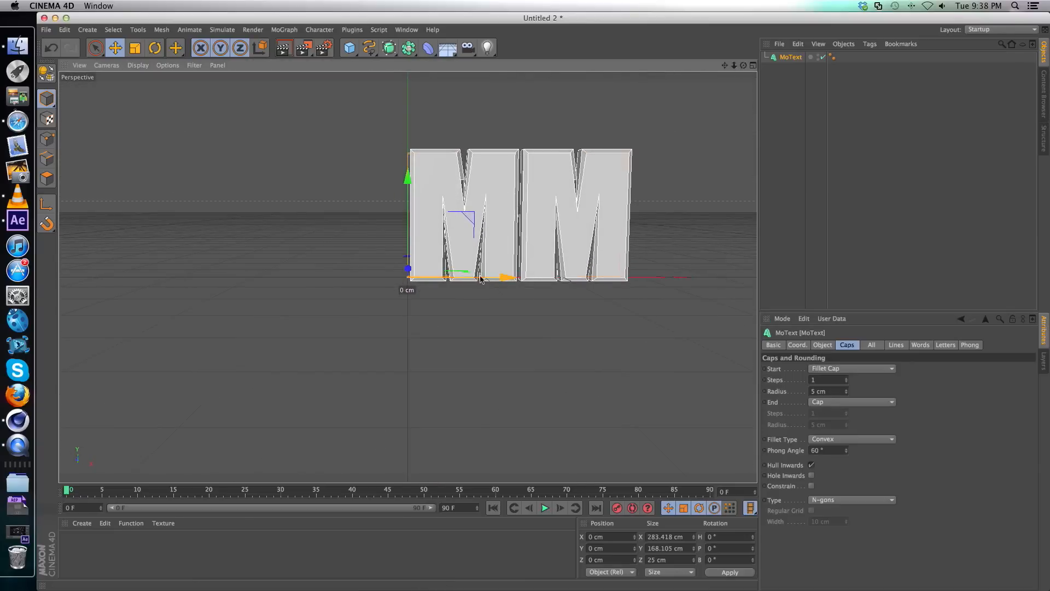
drag(498, 280, 403, 283)
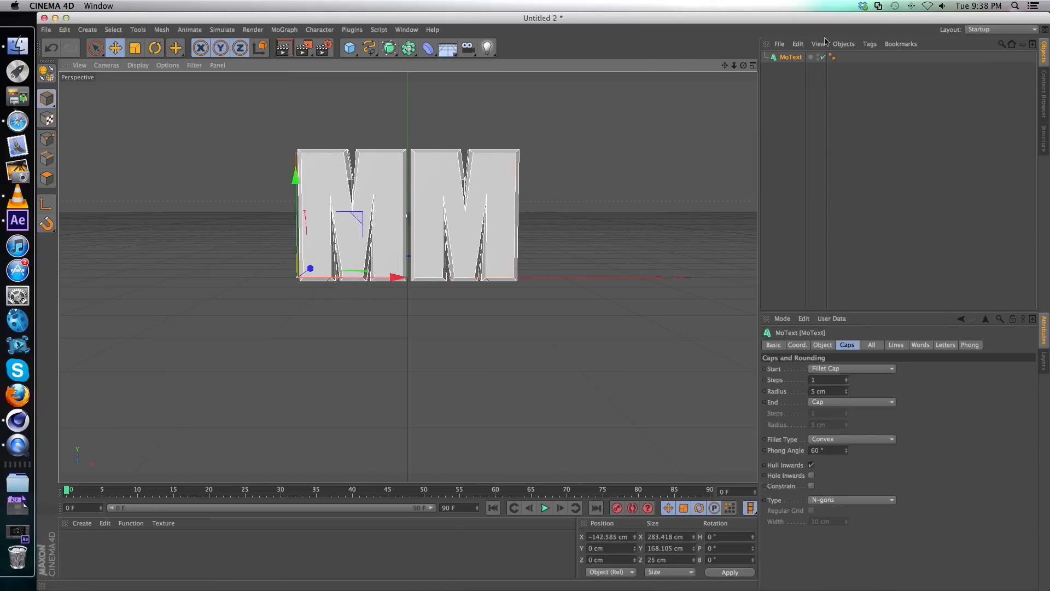
drag(743, 66, 745, 92)
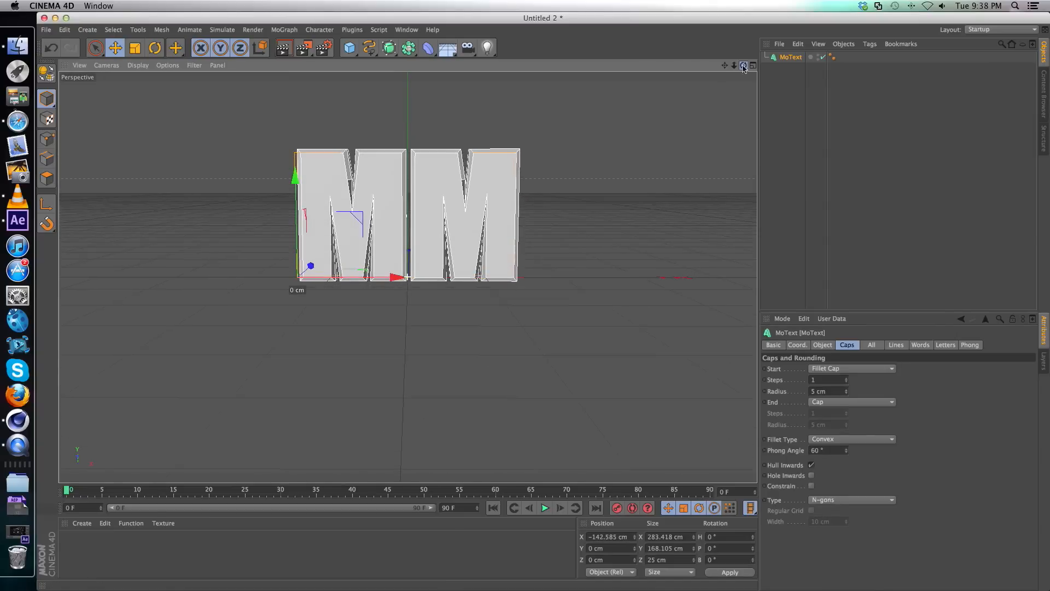
Break the MM text into 100 random pieces with the Thrausi plugin.
click(352, 30)
mouse_move(396, 69)
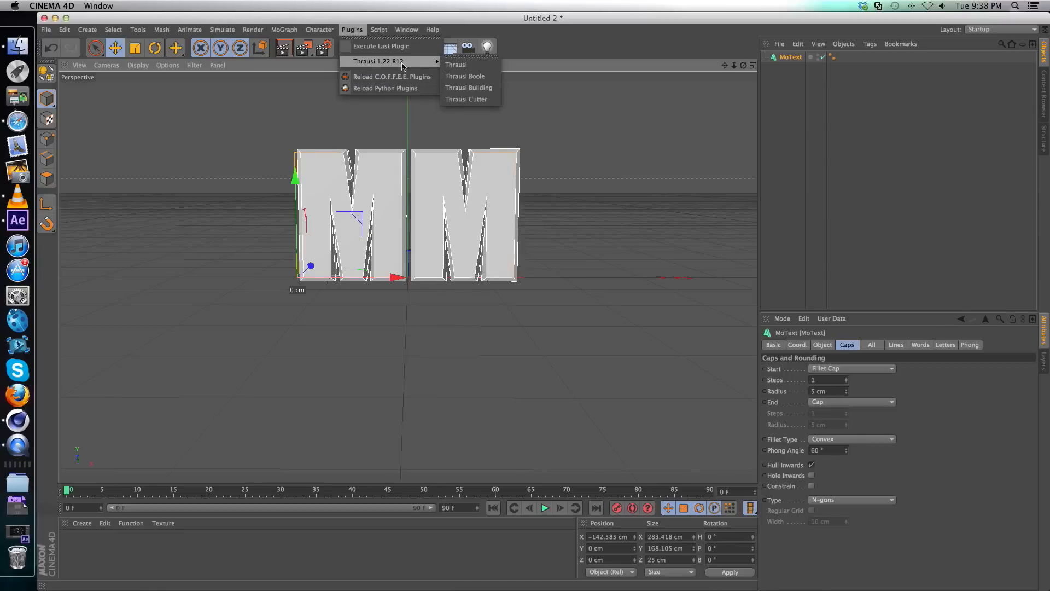
click(456, 64)
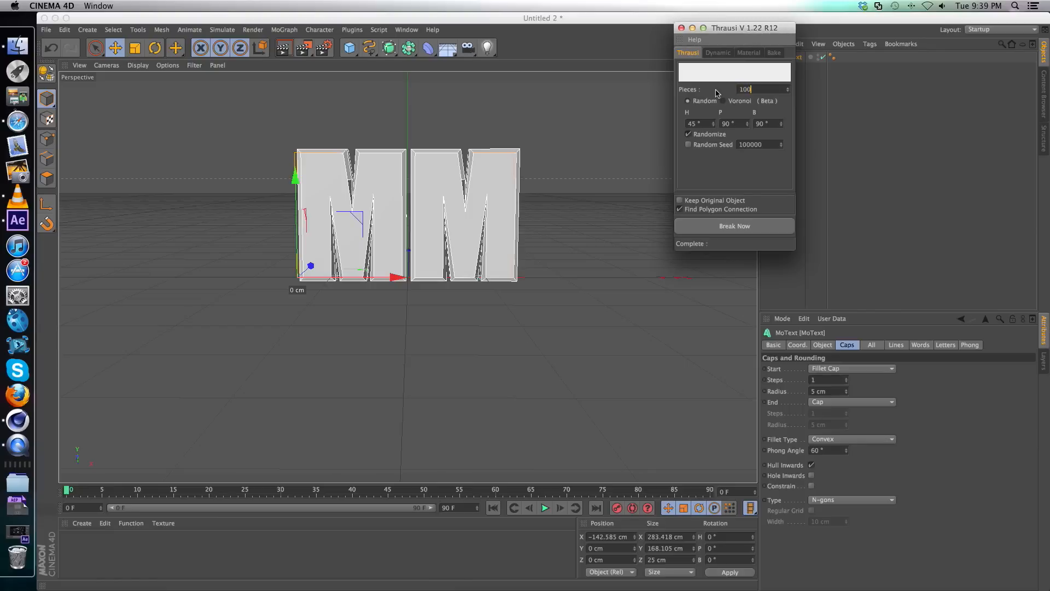
click(729, 230)
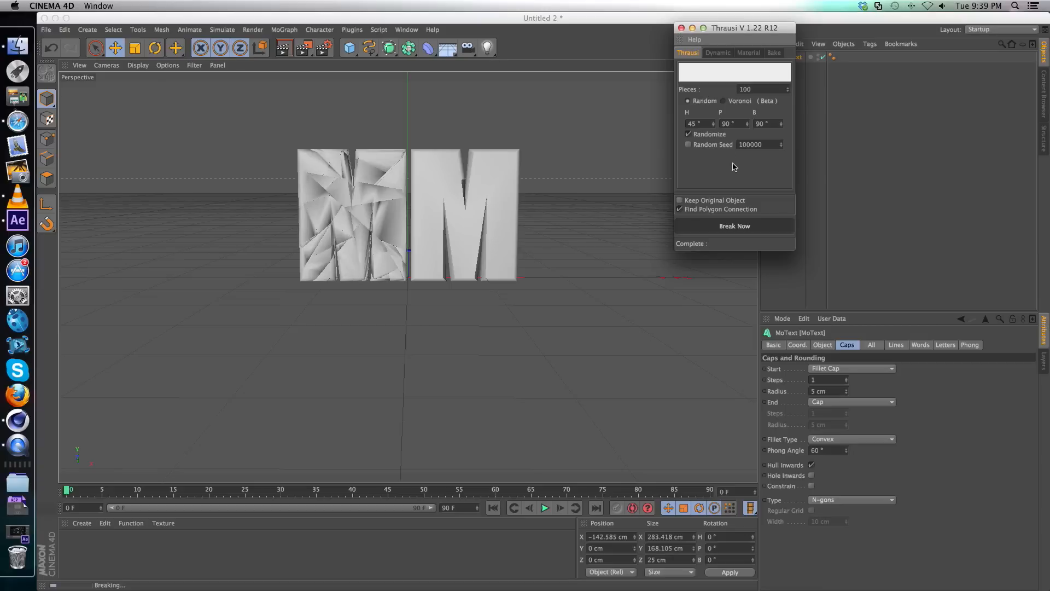
Switch to After Effects and create a new project.
click(20, 221)
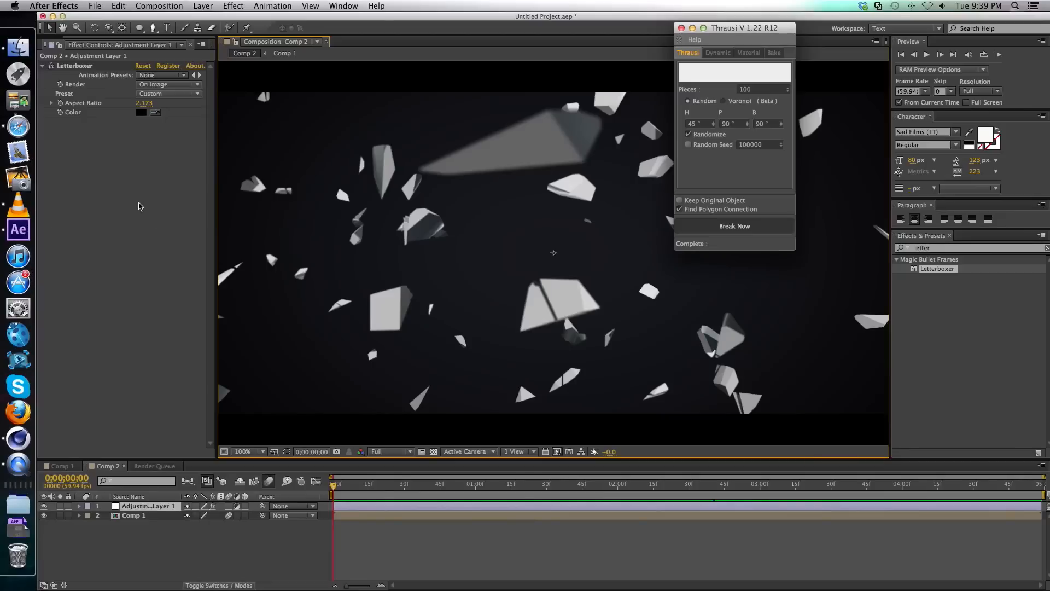
click(94, 5)
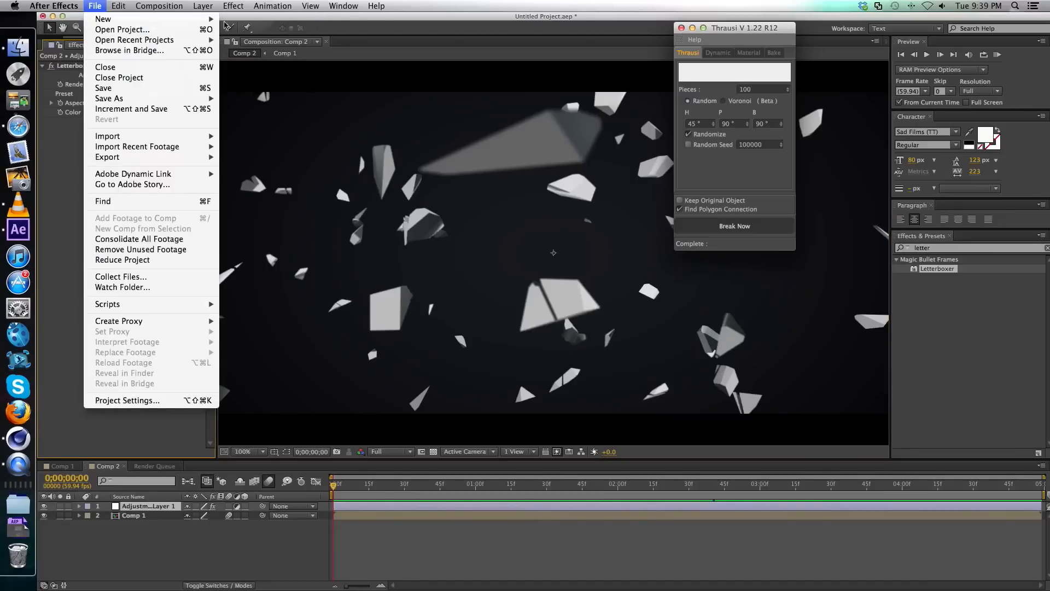
mouse_move(109, 18)
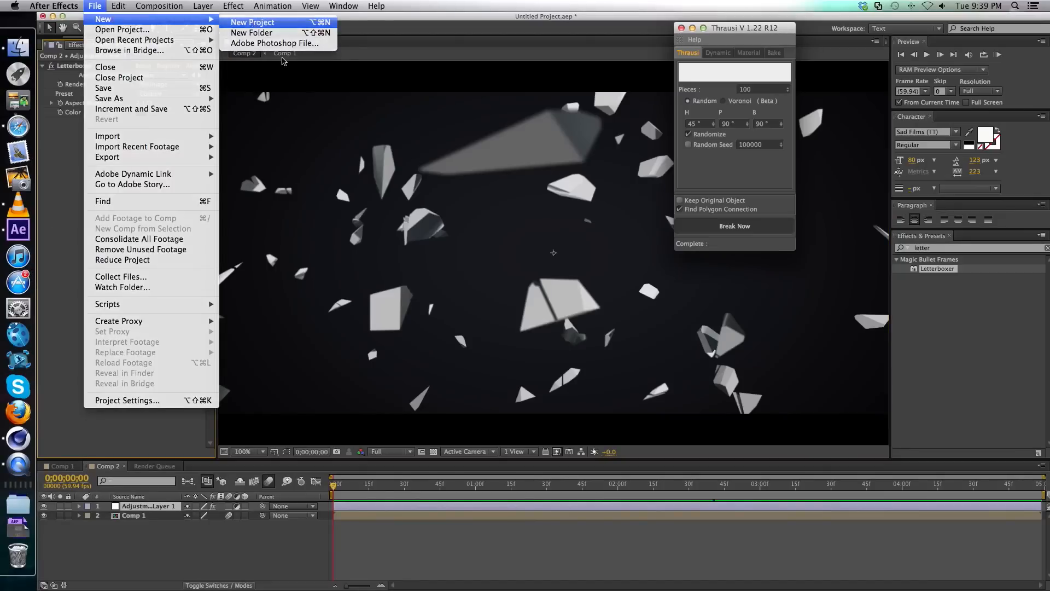
click(257, 19)
click(524, 321)
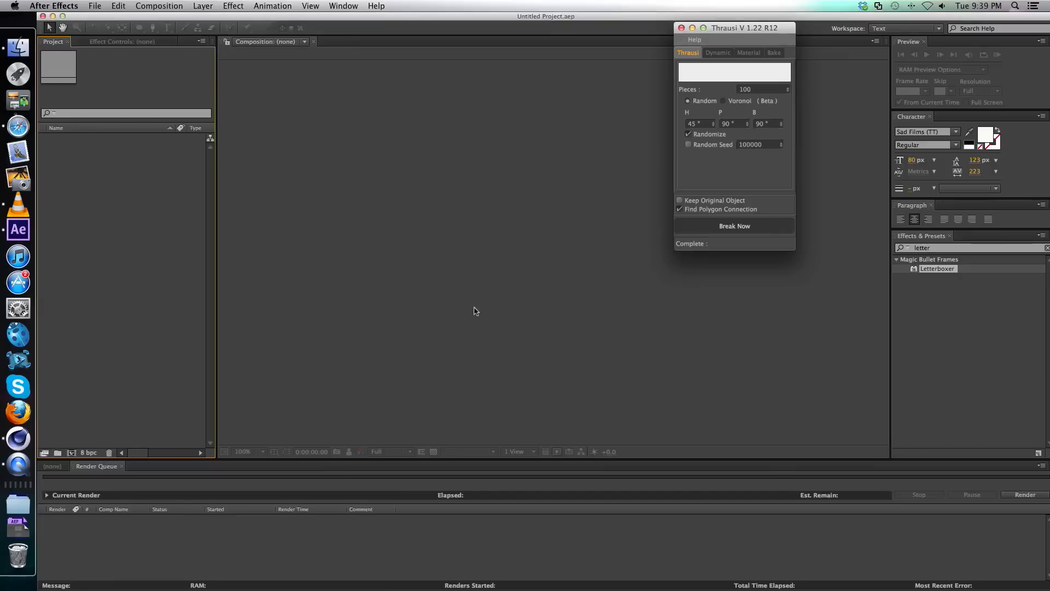
Create a 1280 x 720 composition named "Main Comp" with a duration of 0;00;05;00.
click(158, 6)
click(175, 19)
drag(815, 138, 365, 117)
text(Main Comp)
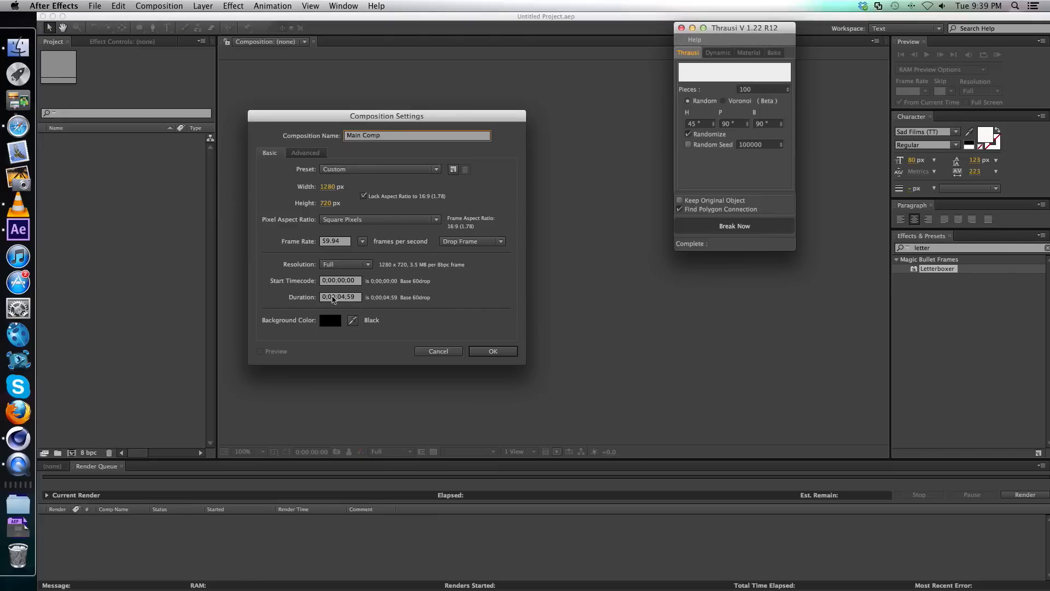
click(340, 297)
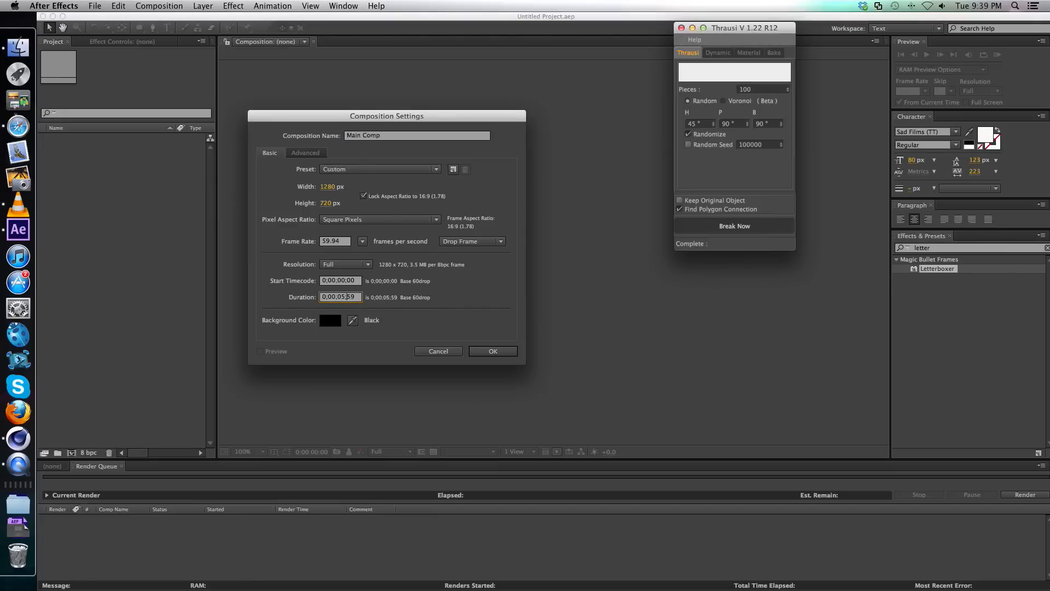
key(Return)
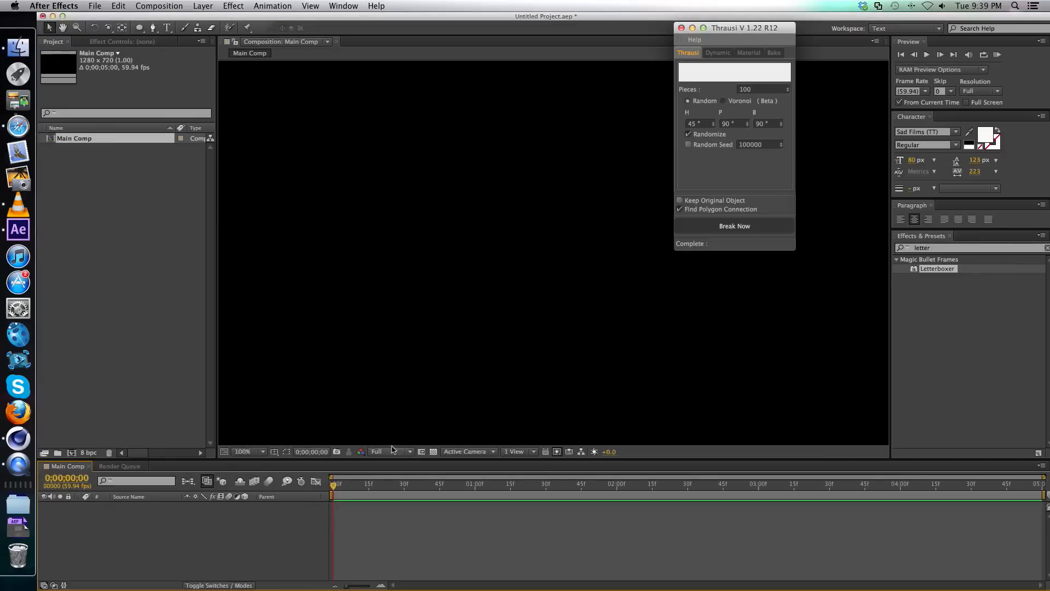
Fit the composition in the viewer and move the floating Thrausi window out of its way.
click(260, 451)
click(262, 429)
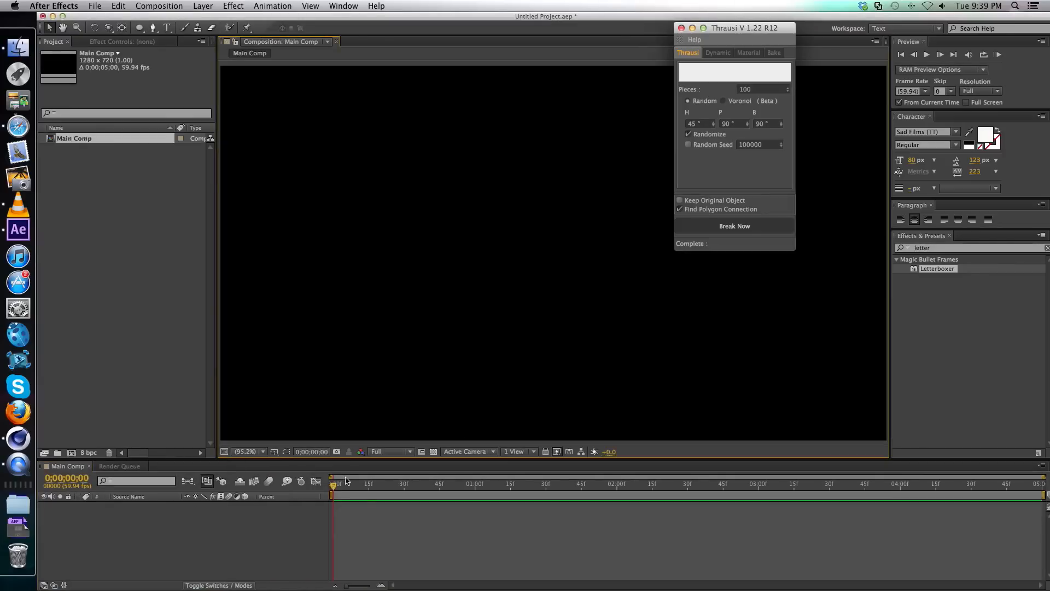
drag(760, 29, 1018, 38)
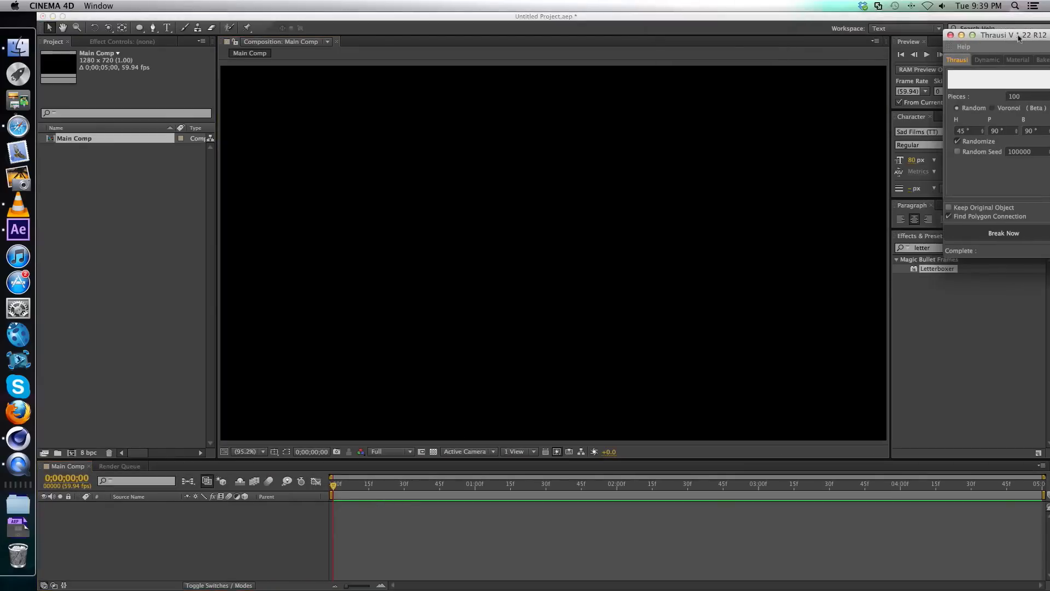
click(832, 19)
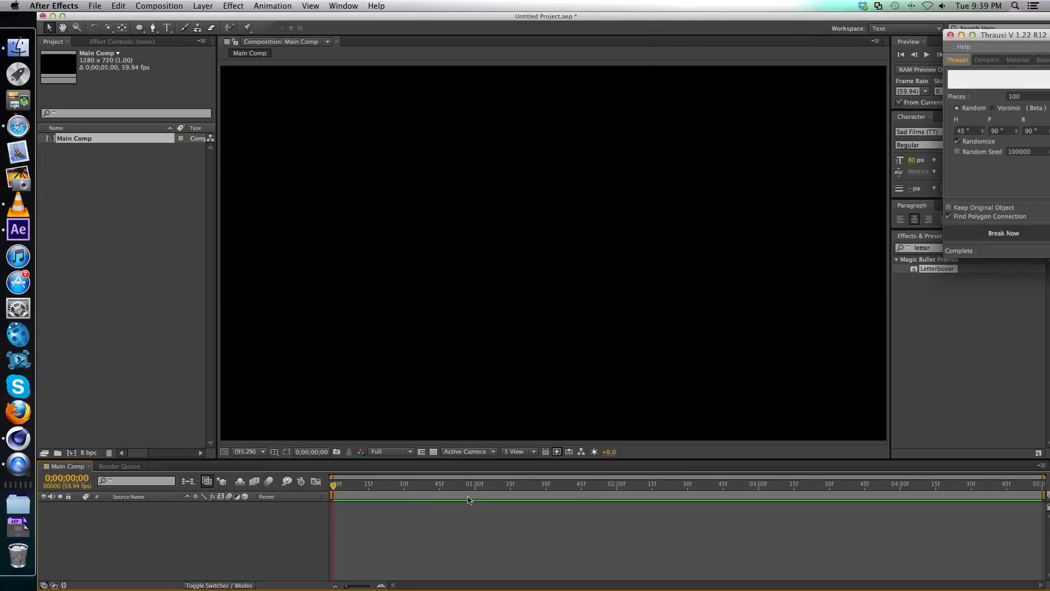
Create a black 1280 x 720 solid at composition size in Main Comp.
key(super+y)
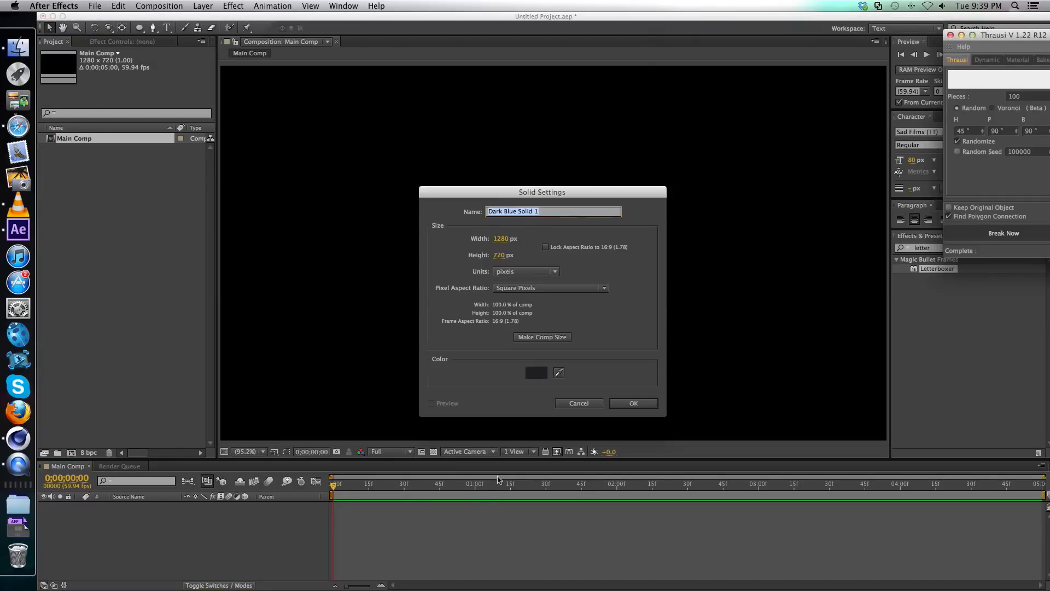
click(548, 371)
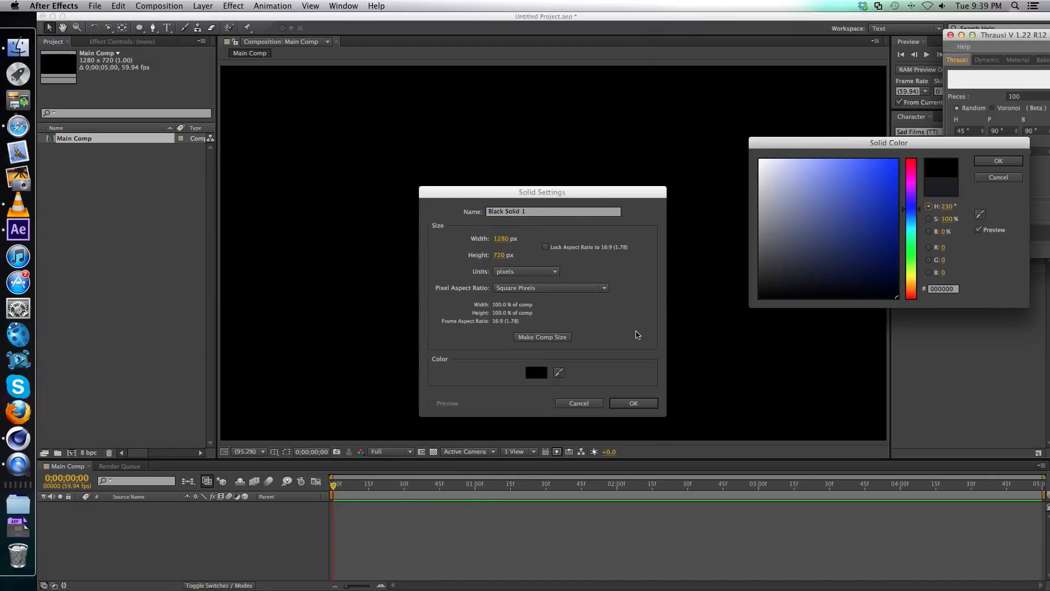
click(991, 163)
click(554, 338)
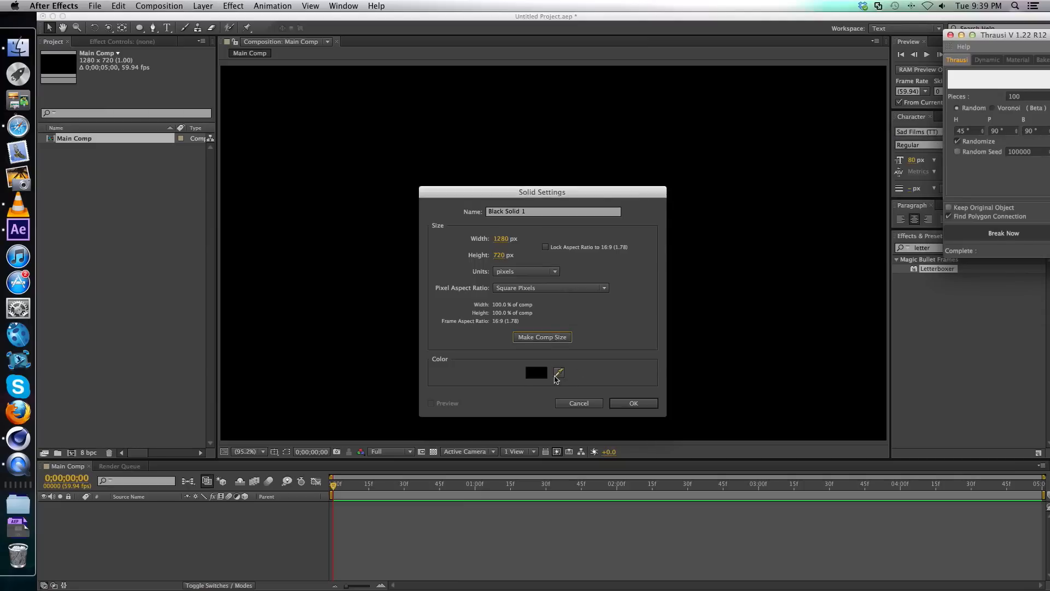
click(640, 405)
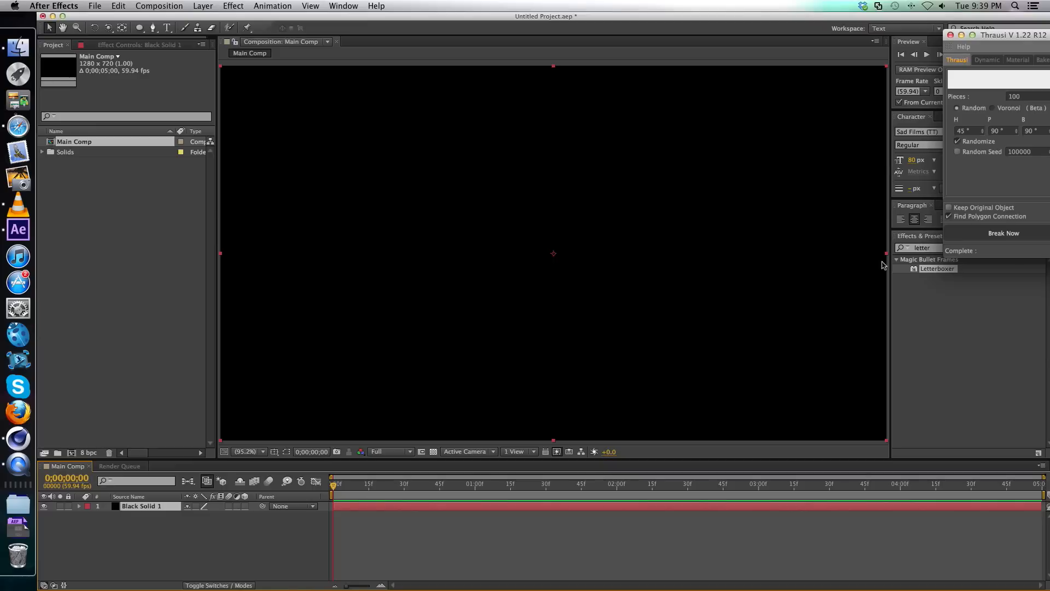
Find the Video Copilot Element effect by searching for "element" and apply it to the black solid.
click(900, 252)
text(ele)
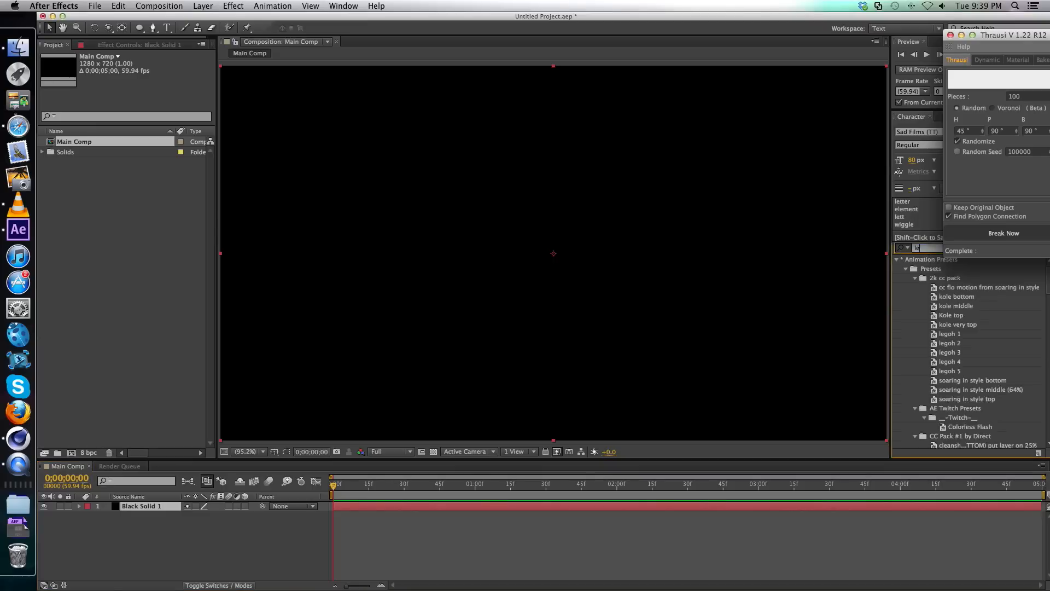
key(BackSpace)
key(BackSpace)
key(BackSpace)
text(element)
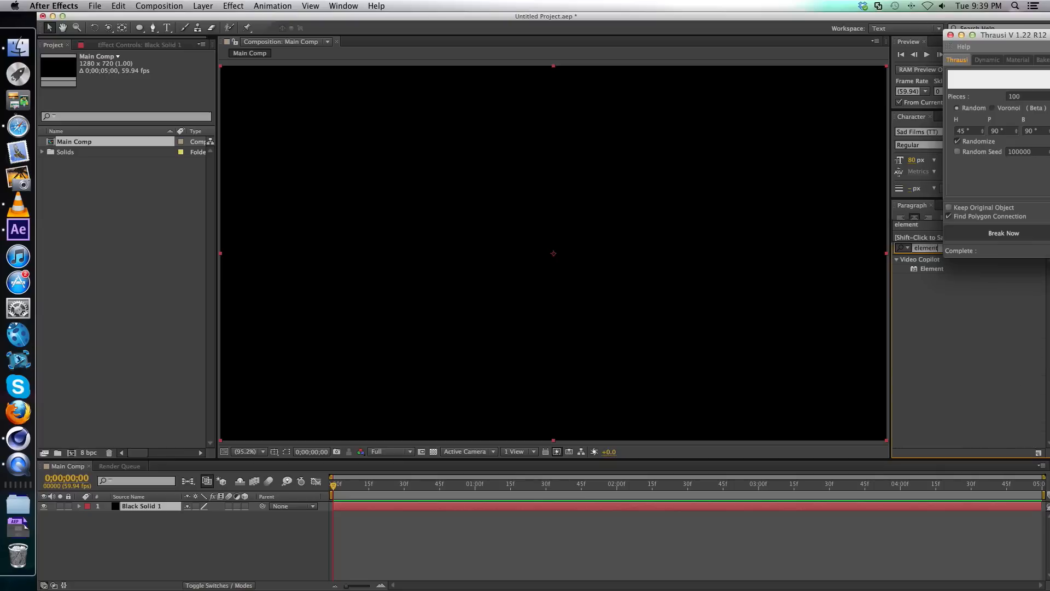
drag(932, 276, 555, 281)
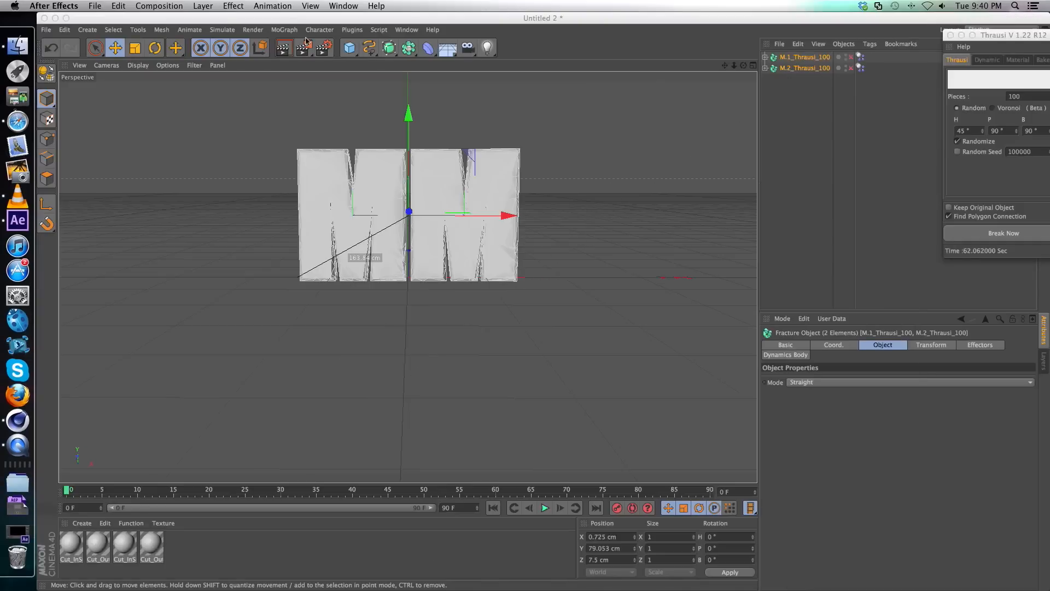
Switch to Cinema 4D and close the floating Thrausi window.
click(333, 21)
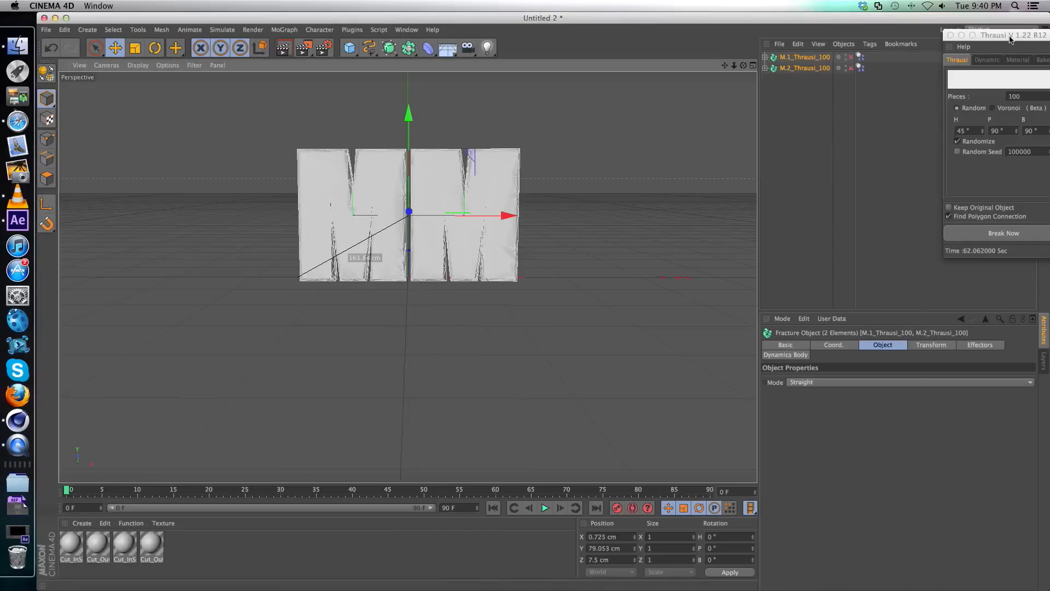
drag(1010, 38, 745, 76)
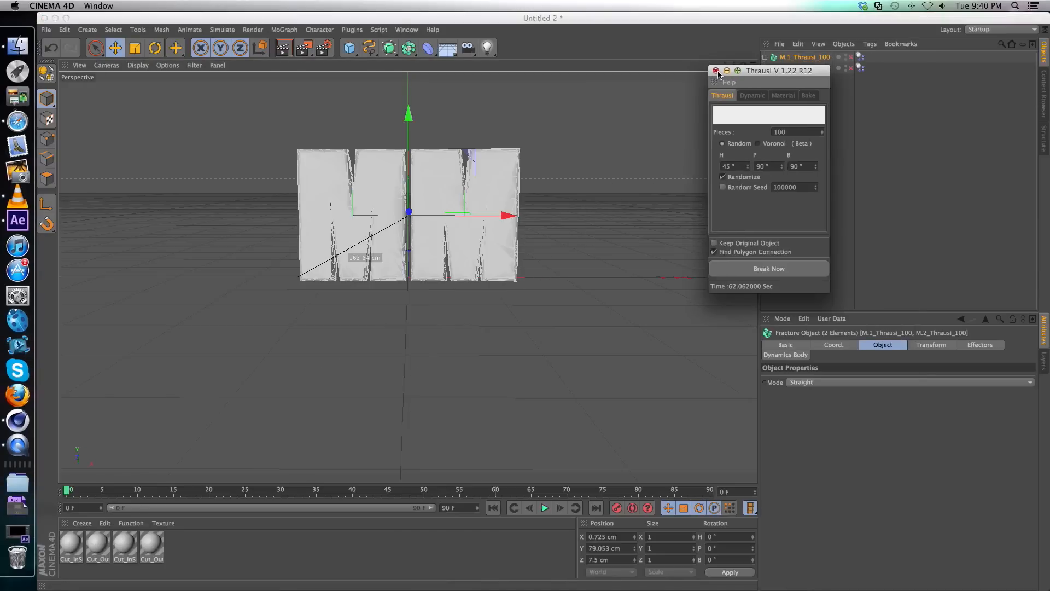
click(716, 71)
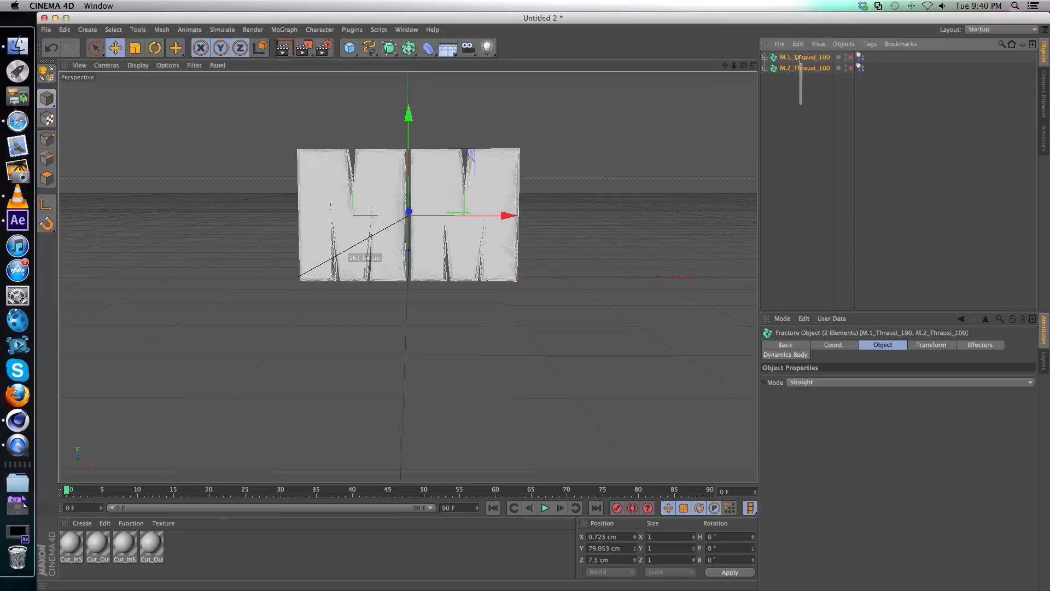
Deselect the two fractured M objects and display the perspective view as wireframe to examine the broken pieces.
click(797, 89)
drag(797, 87, 794, 59)
click(796, 88)
drag(797, 96, 792, 54)
click(798, 89)
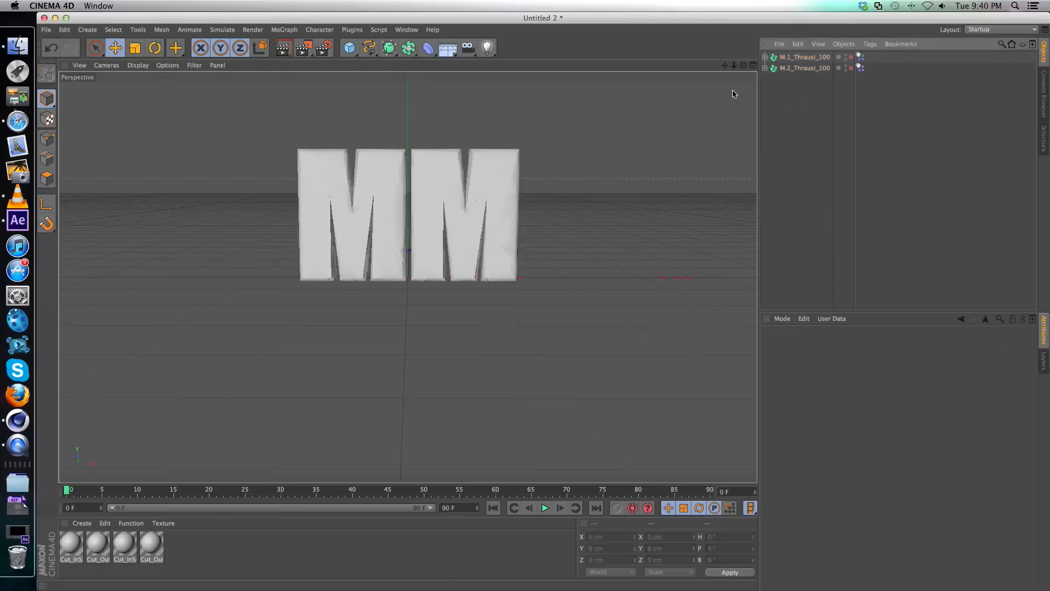
click(138, 67)
click(157, 150)
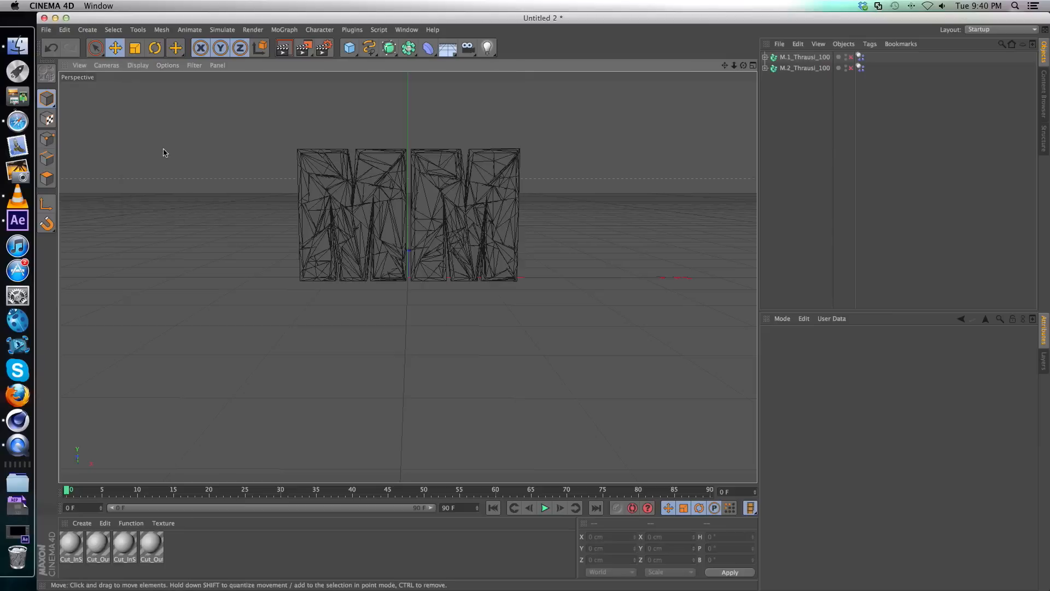
drag(743, 66, 739, 88)
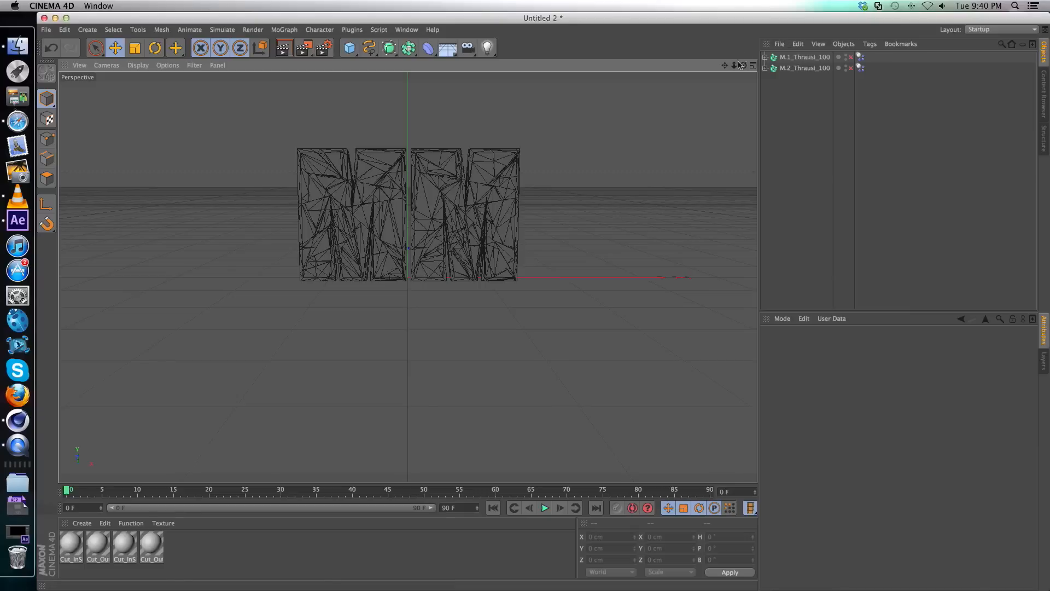
drag(746, 69, 745, 68)
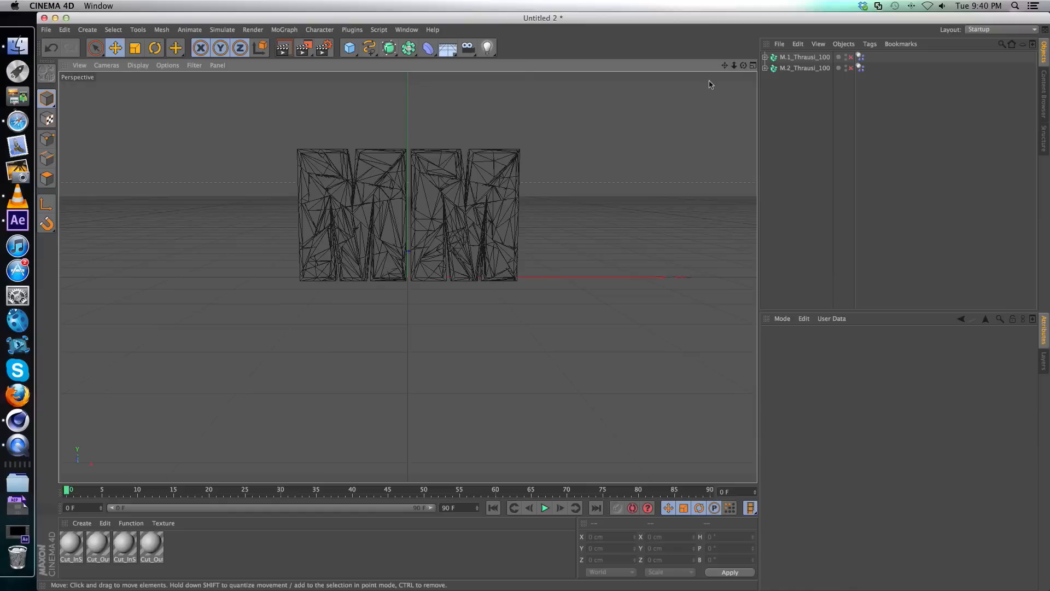
Save the fractured text project as Tutorial.c4d in the Downloads folder.
click(46, 30)
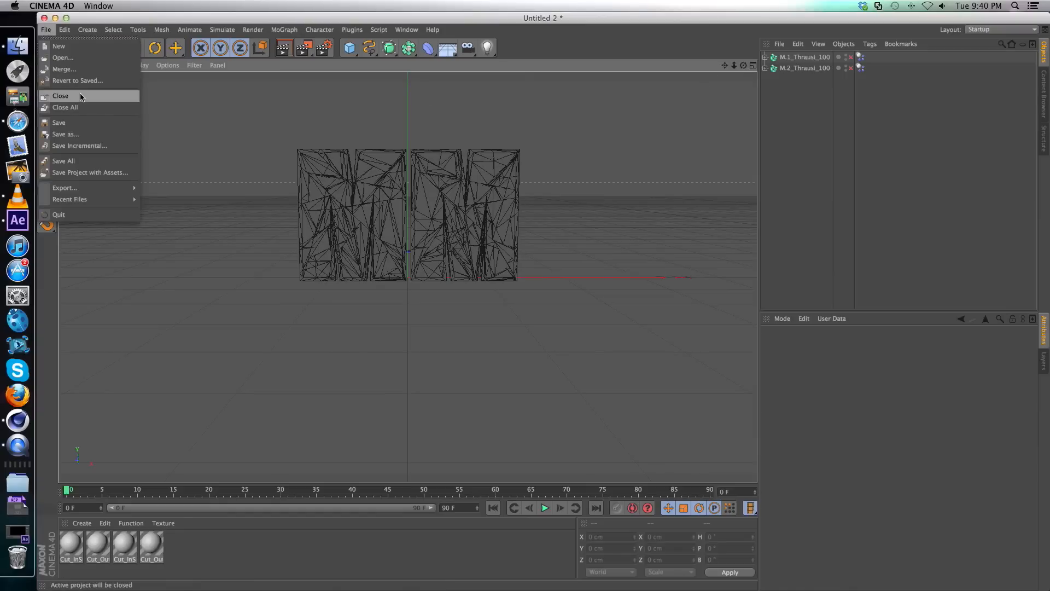
click(92, 134)
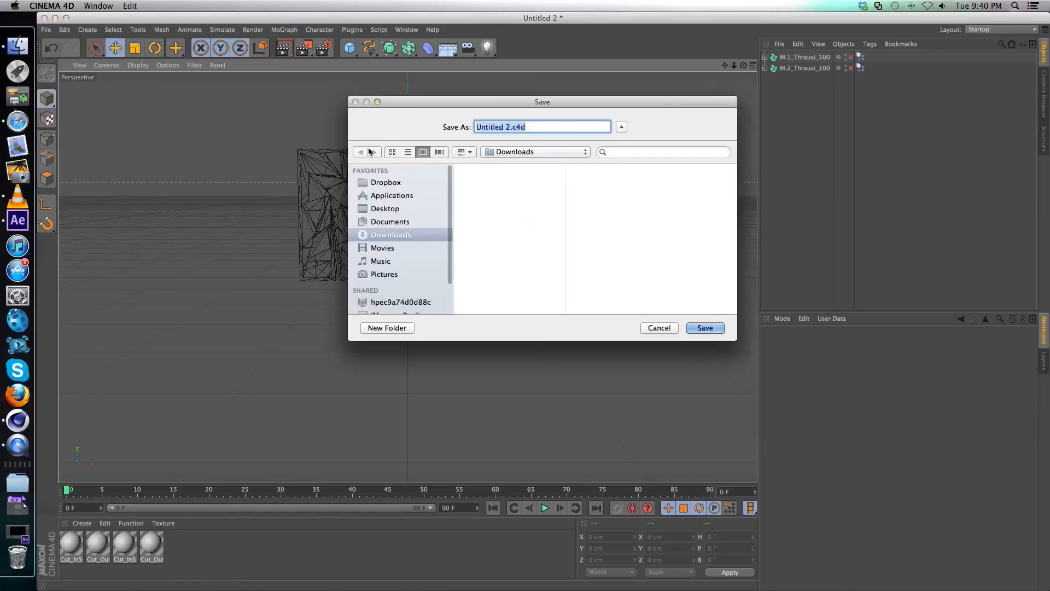
click(511, 127)
key(BackSpace)
key(BackSpace)
key(BackSpace)
key(BackSpace)
key(BackSpace)
key(BackSpace)
key(BackSpace)
key(BackSpace)
key(BackSpace)
key(BackSpace)
text(Tutorial)
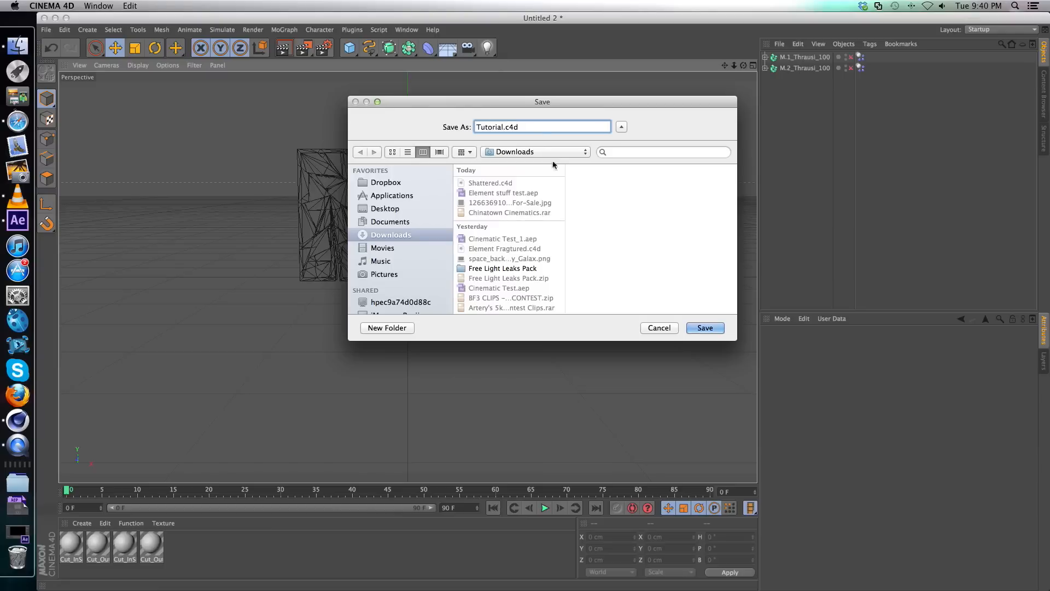
click(703, 328)
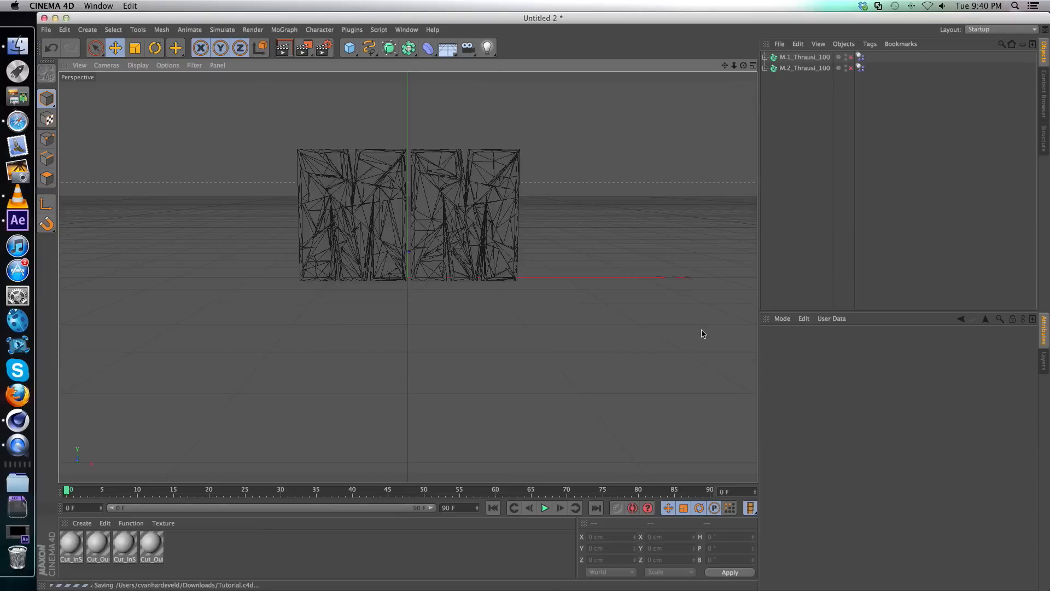
Minimize Cinema 4D, switch to After Effects, and import Tutorial.c4d from Downloads into the Element Scene Setup.
click(54, 18)
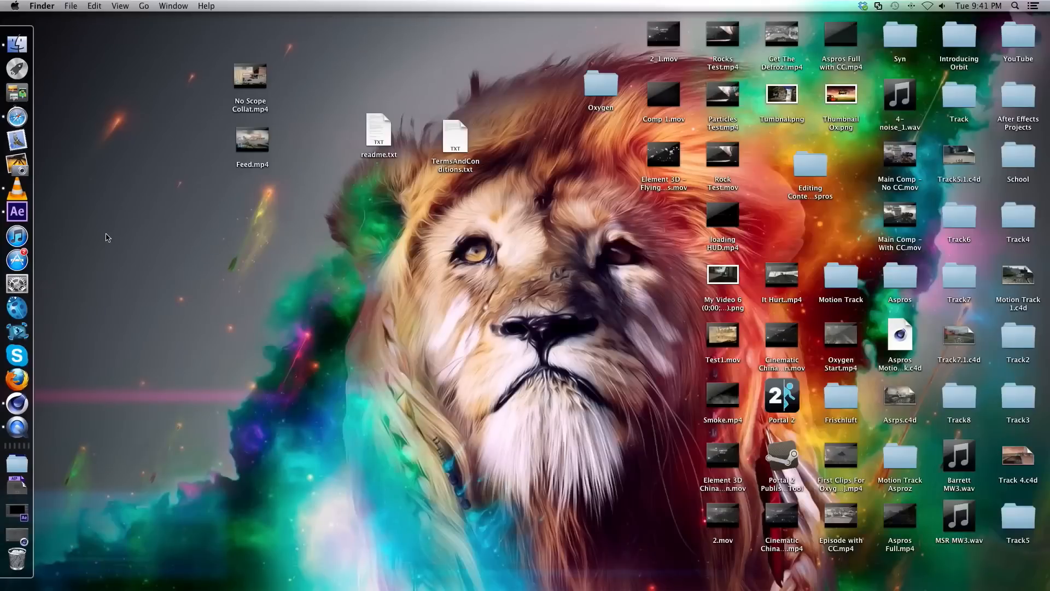
click(25, 201)
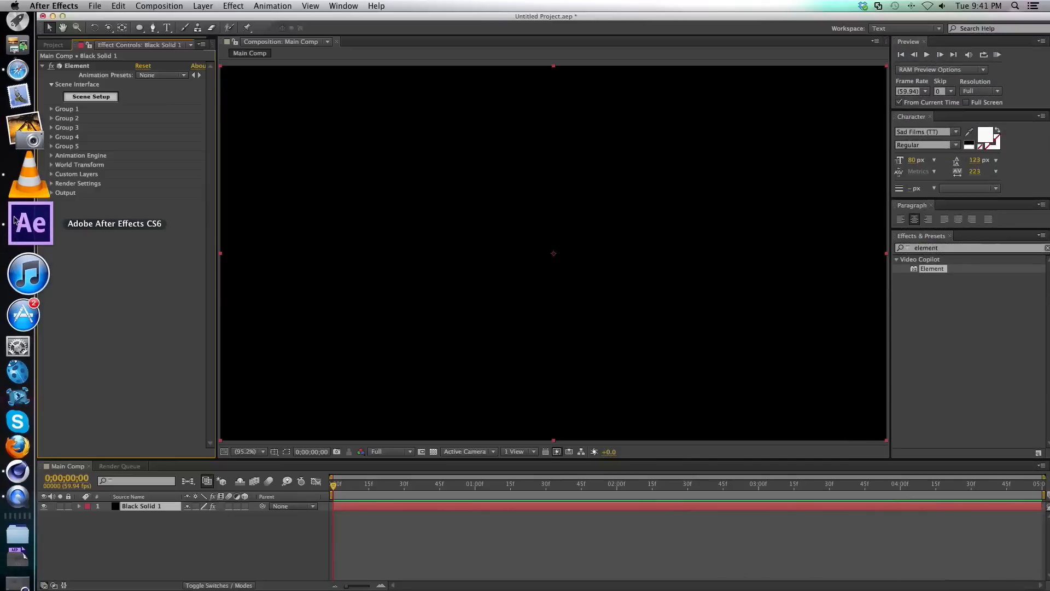
click(90, 97)
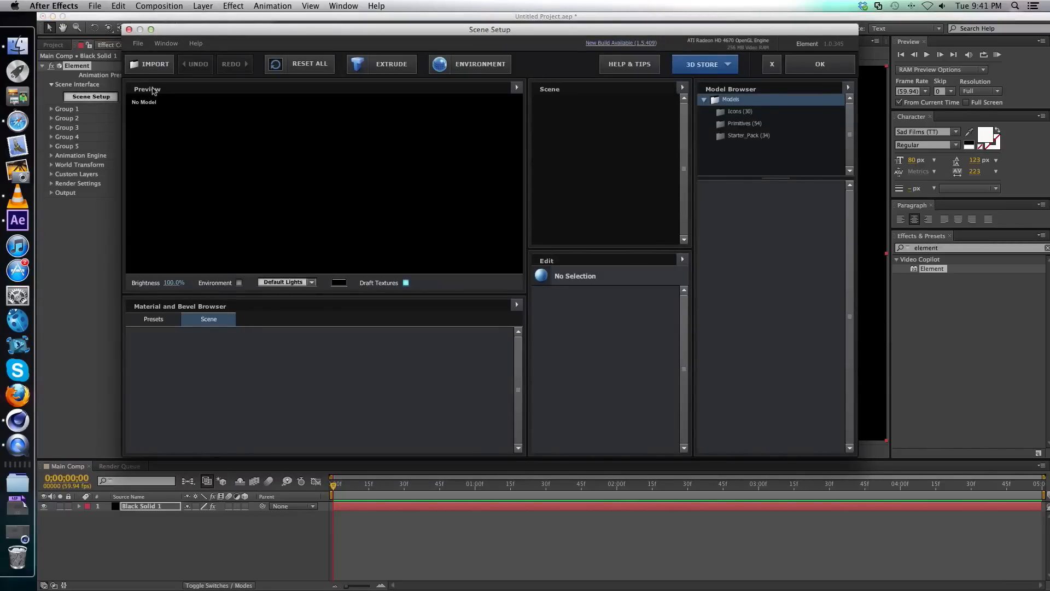
click(155, 66)
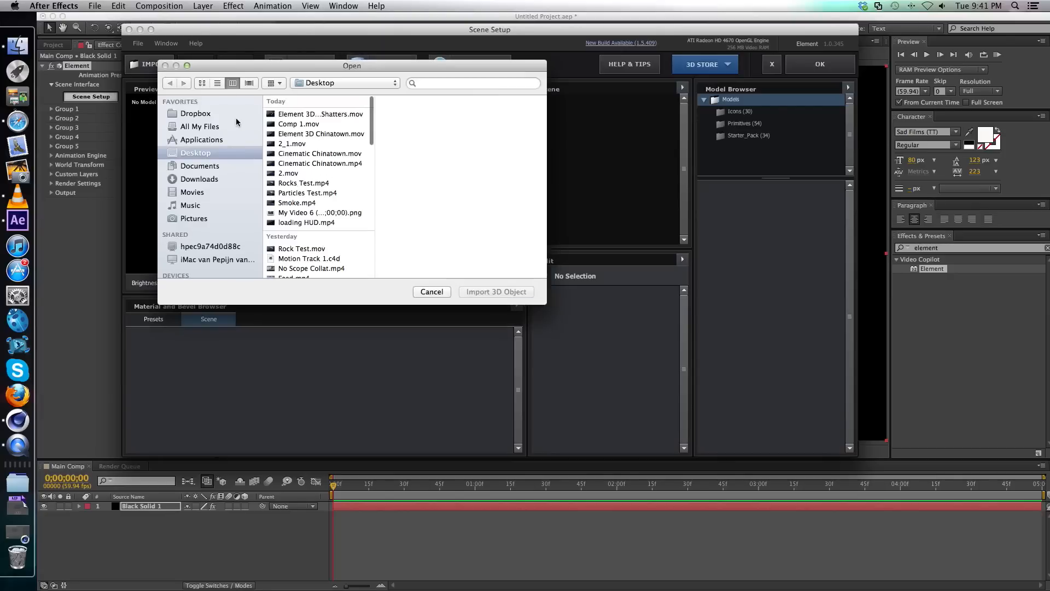
click(219, 180)
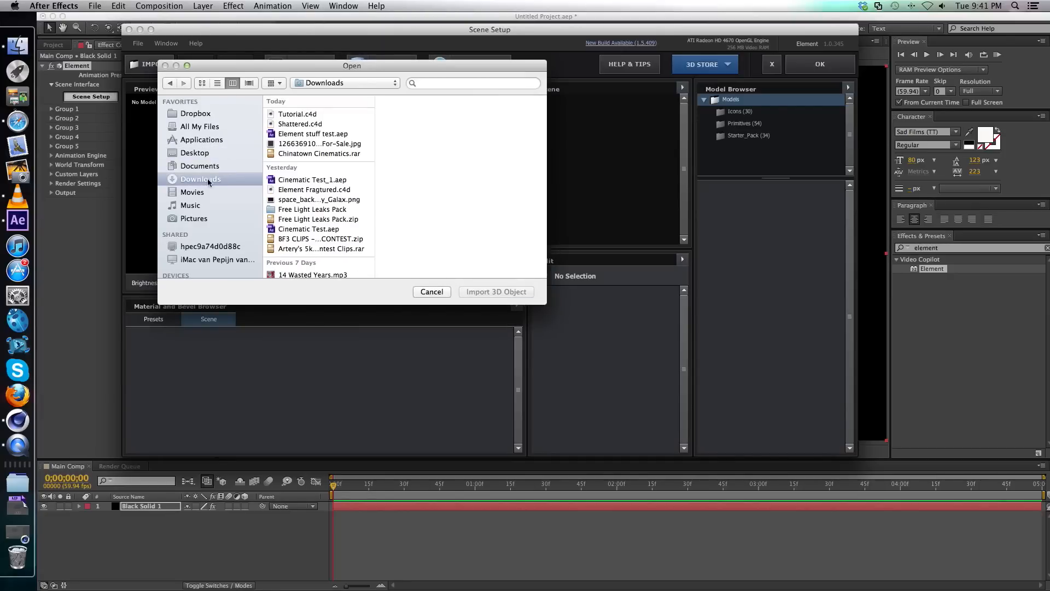
click(298, 115)
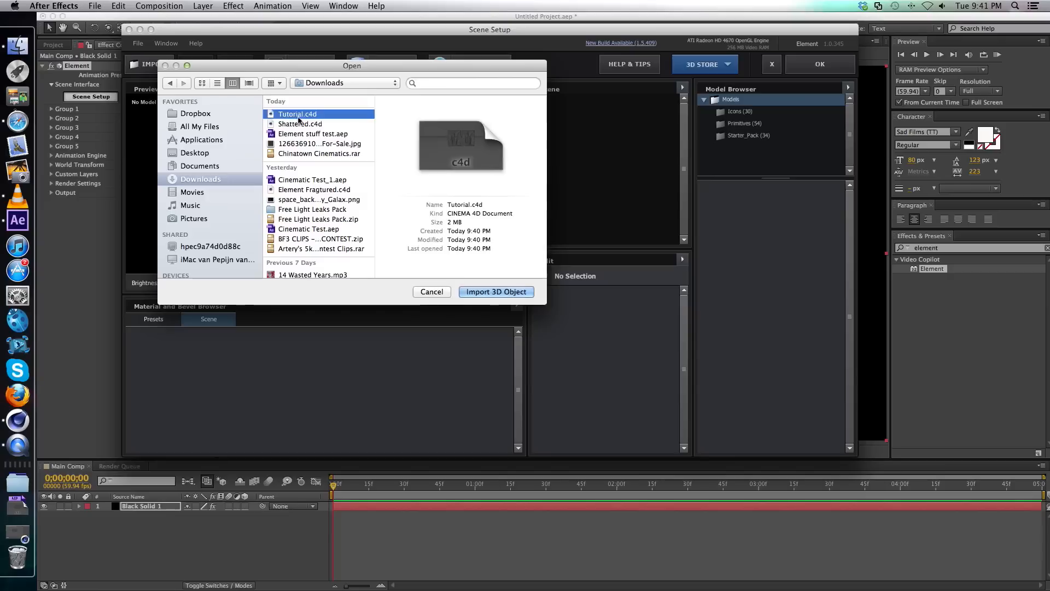
click(498, 295)
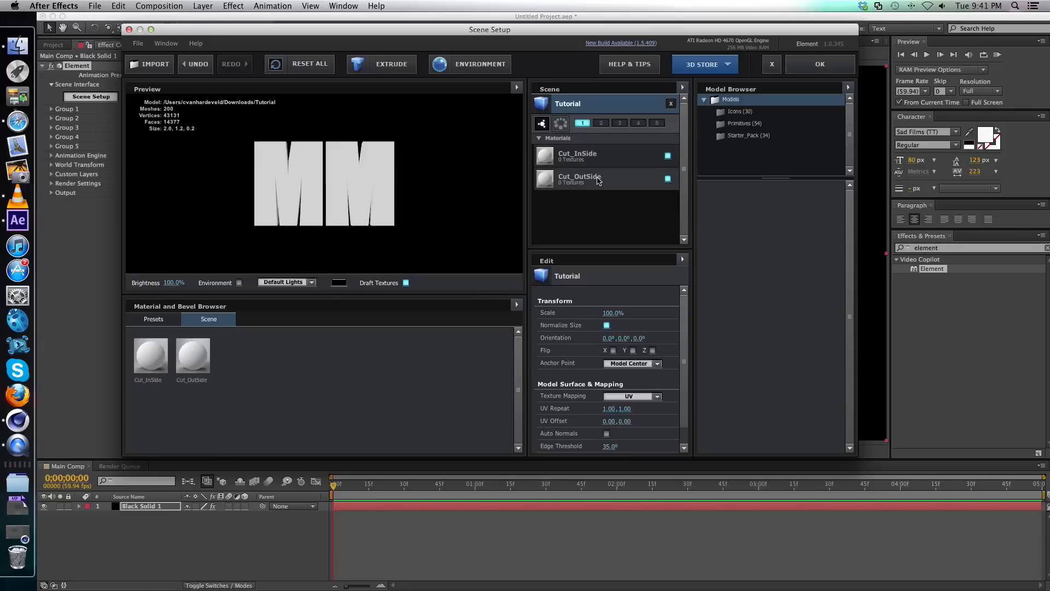
Apply the Glass material preset to the model's Cut_OutSide material and accept the scene setup.
click(159, 320)
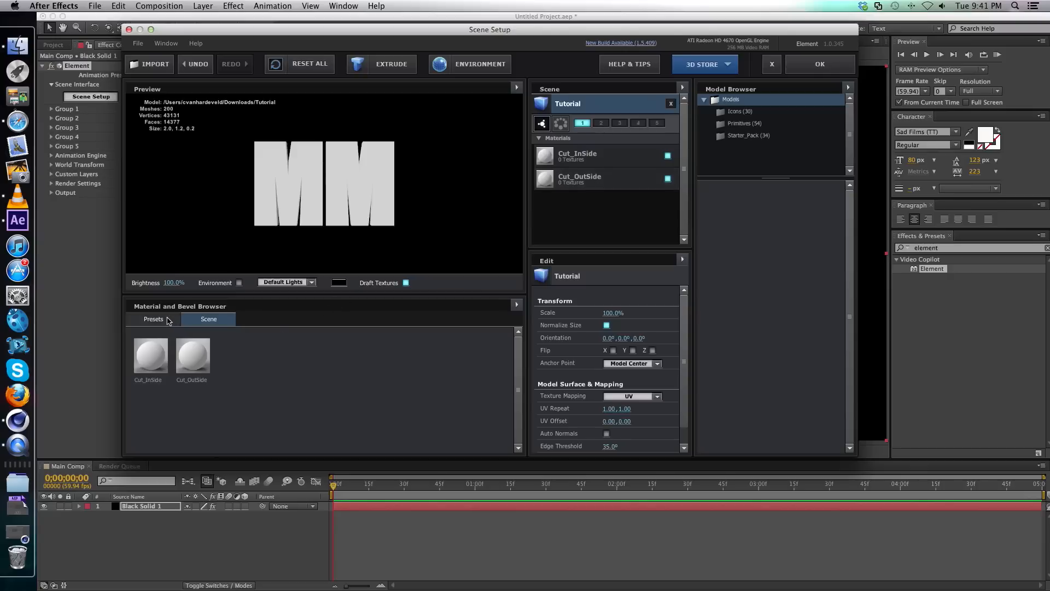
click(213, 344)
drag(486, 356, 590, 200)
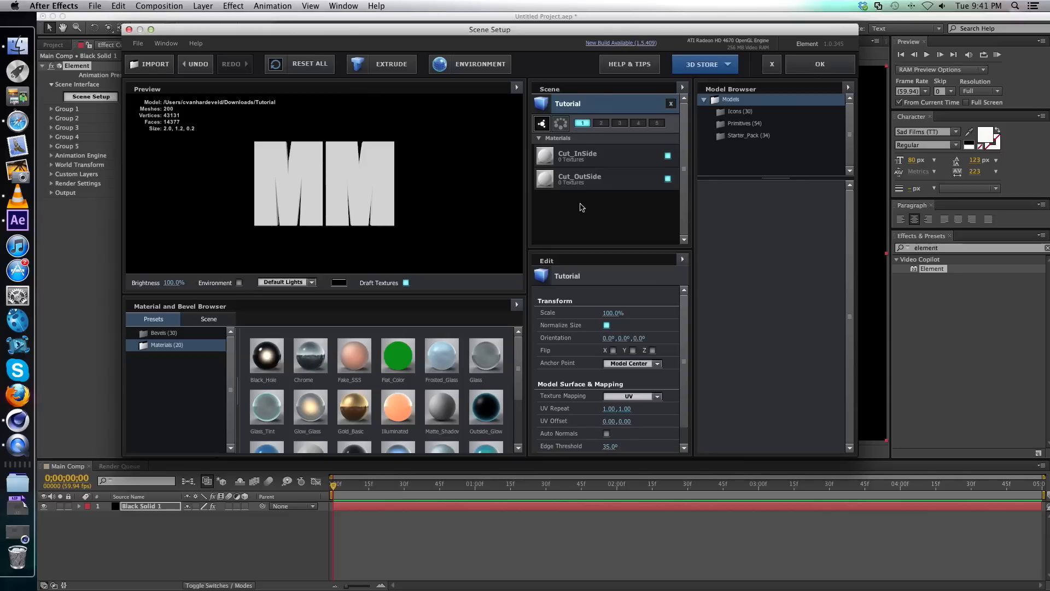
click(593, 155)
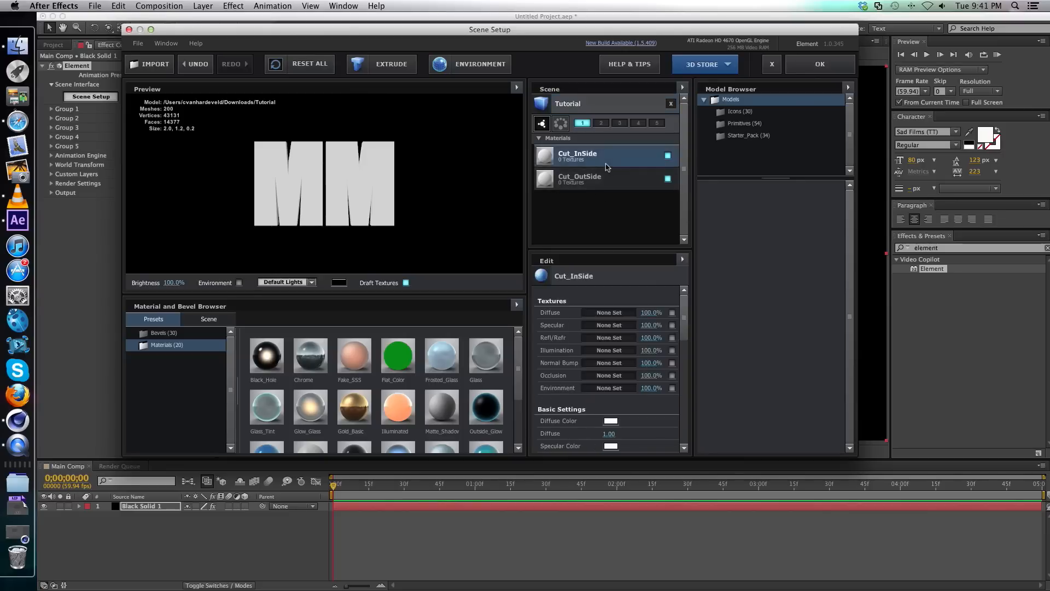
click(600, 175)
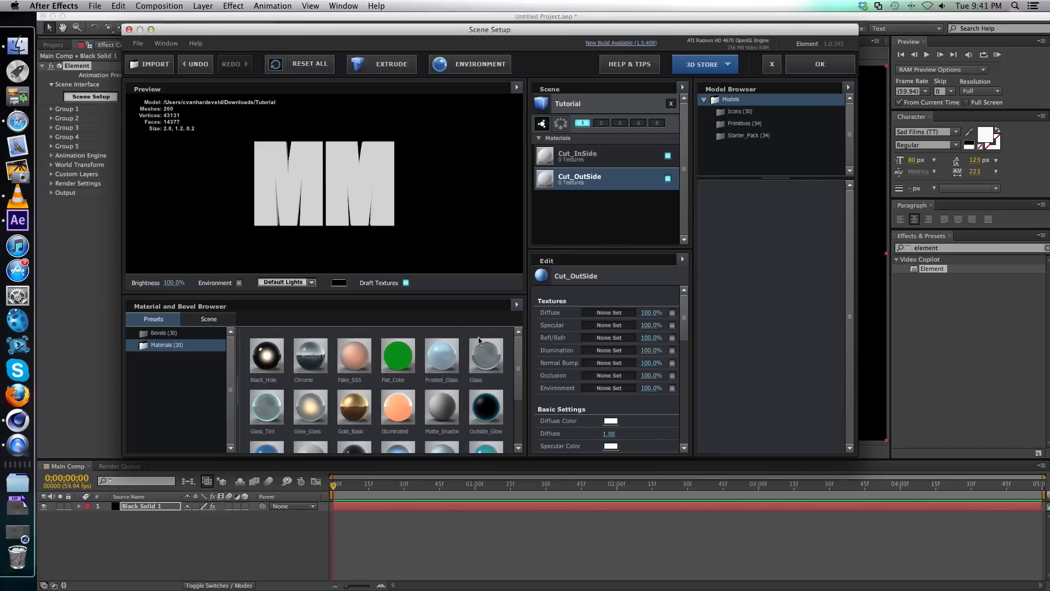
drag(489, 351, 588, 185)
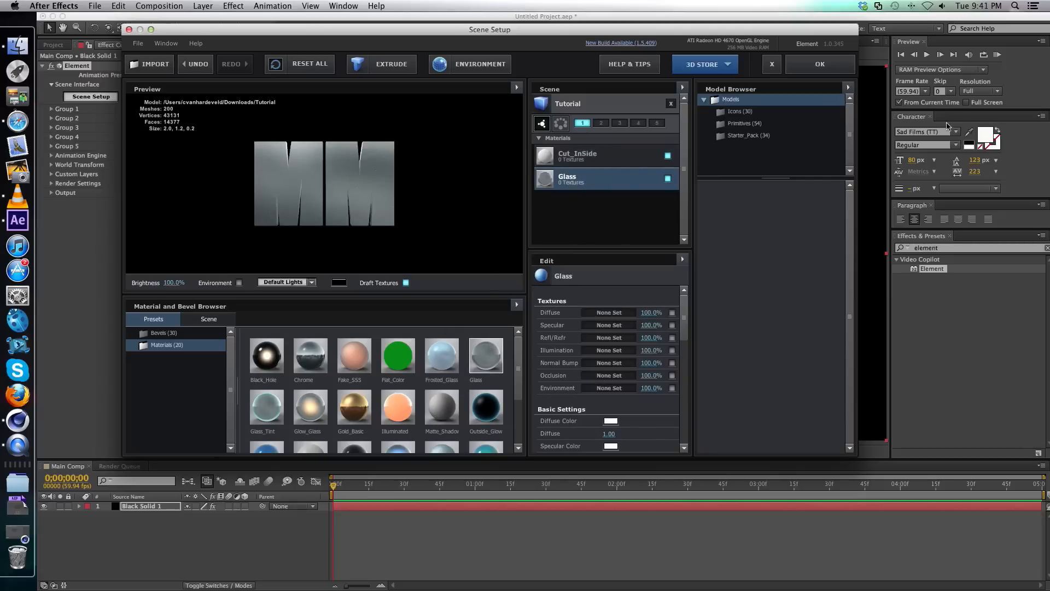
click(802, 66)
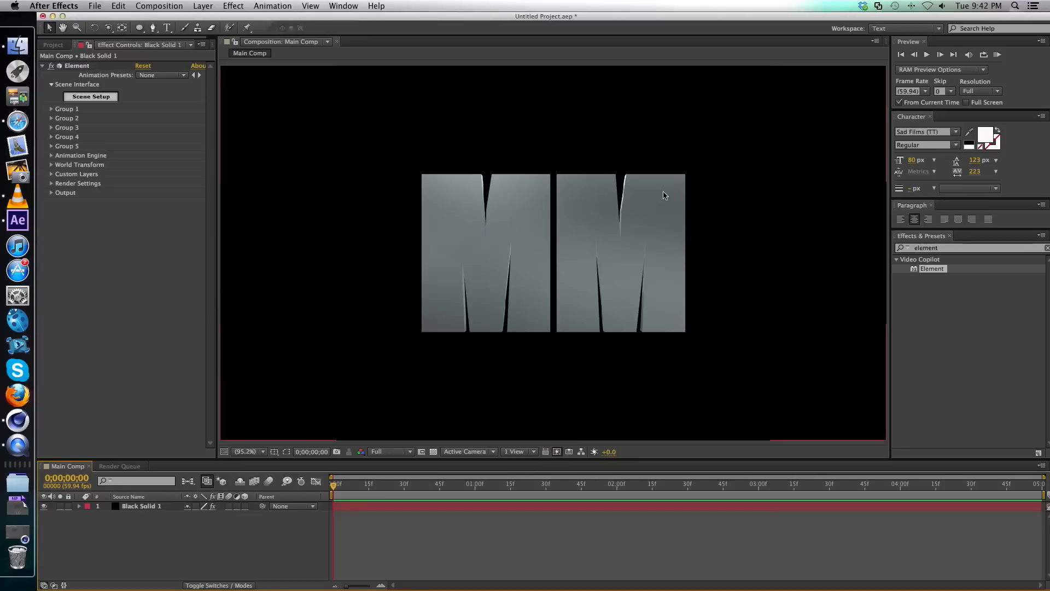
Examine the glass MM text up close in the composition and return the viewer to fit up to 100%.
scroll(663, 191, up, 3)
drag(847, 334, 785, 262)
click(249, 452)
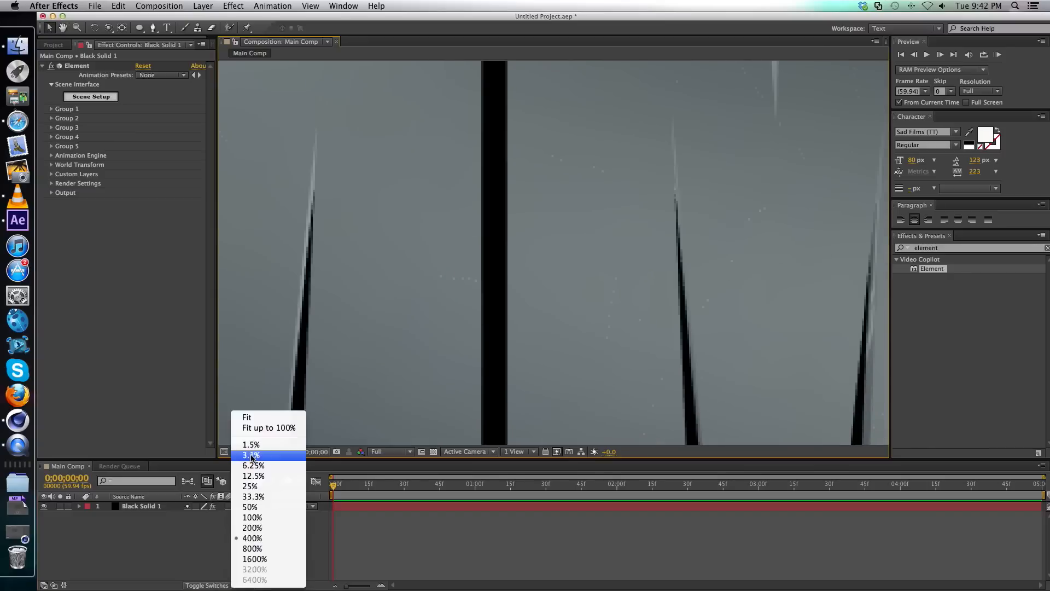
click(256, 427)
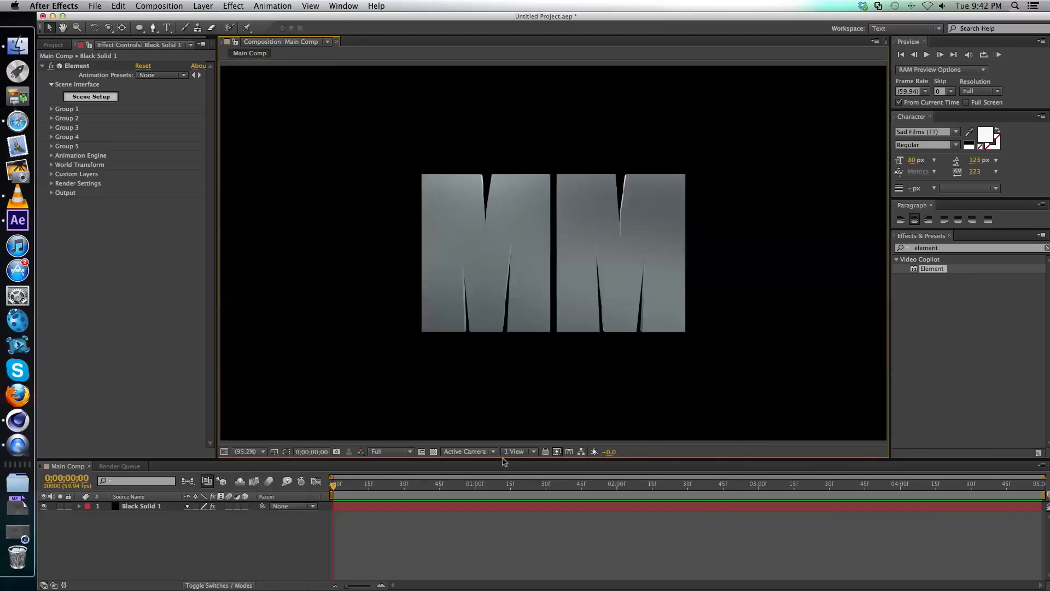
Select the Black Solid 1 layer and expand Group 1 of its Element effect.
click(153, 506)
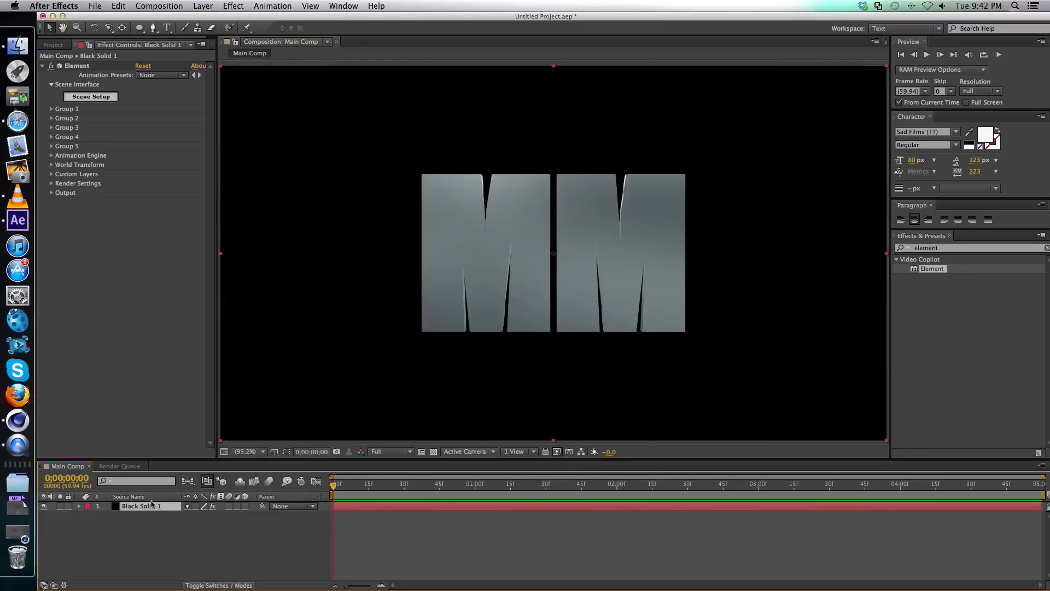
click(73, 66)
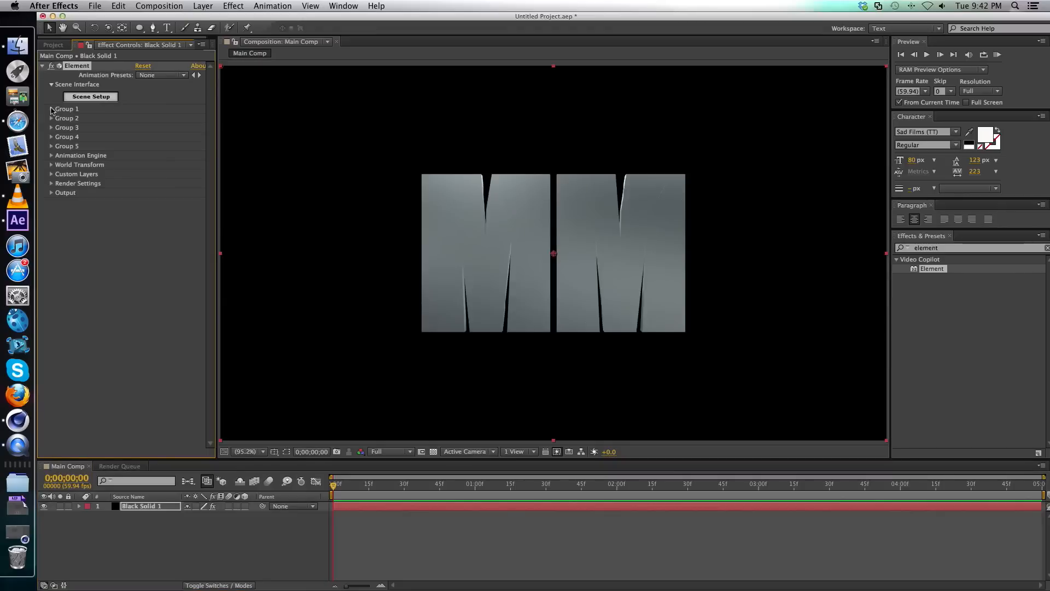
click(51, 110)
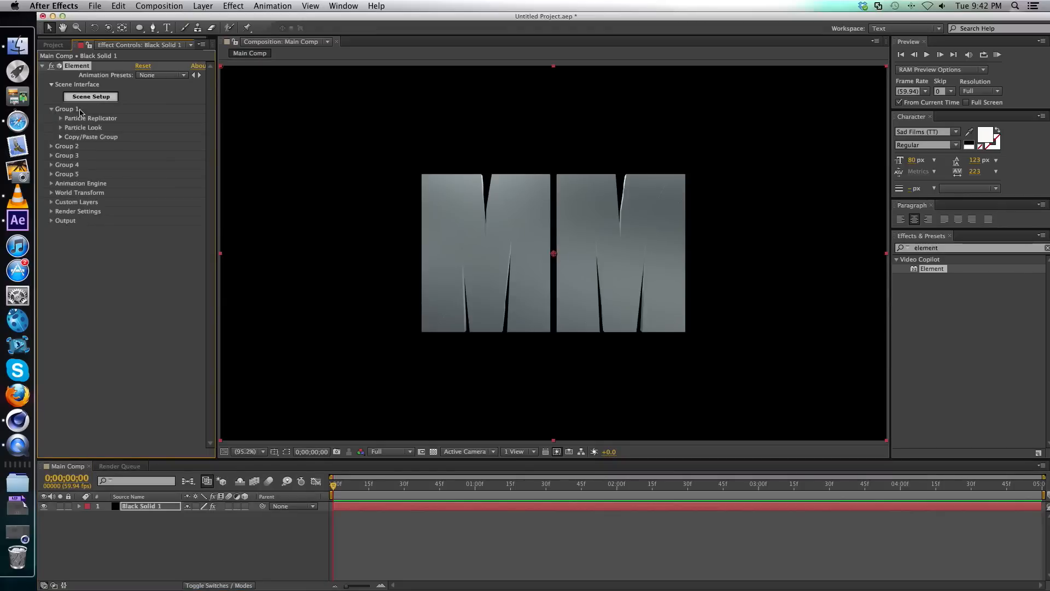
In the Element Scene Setup, try assigning the Tutorial model to groups 1 and 2, restore group 1 only, and accept the setup.
click(94, 96)
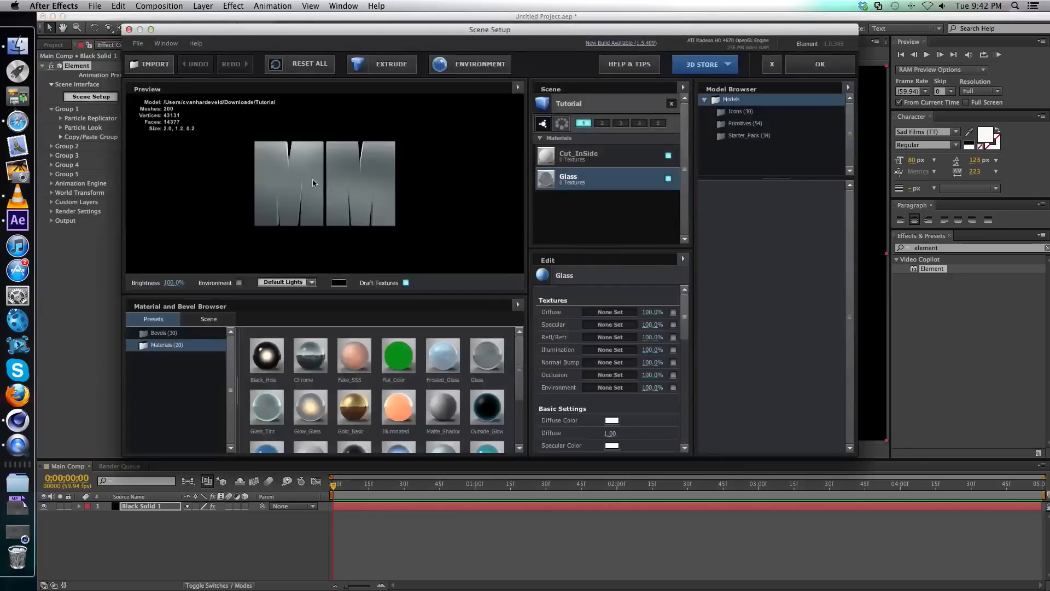
click(583, 124)
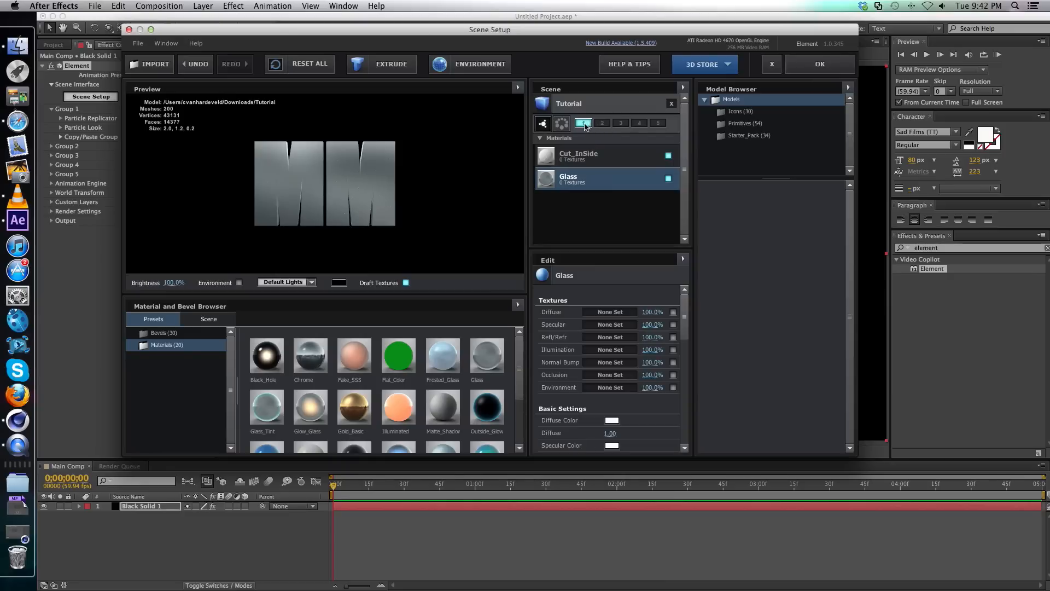
click(588, 105)
click(601, 123)
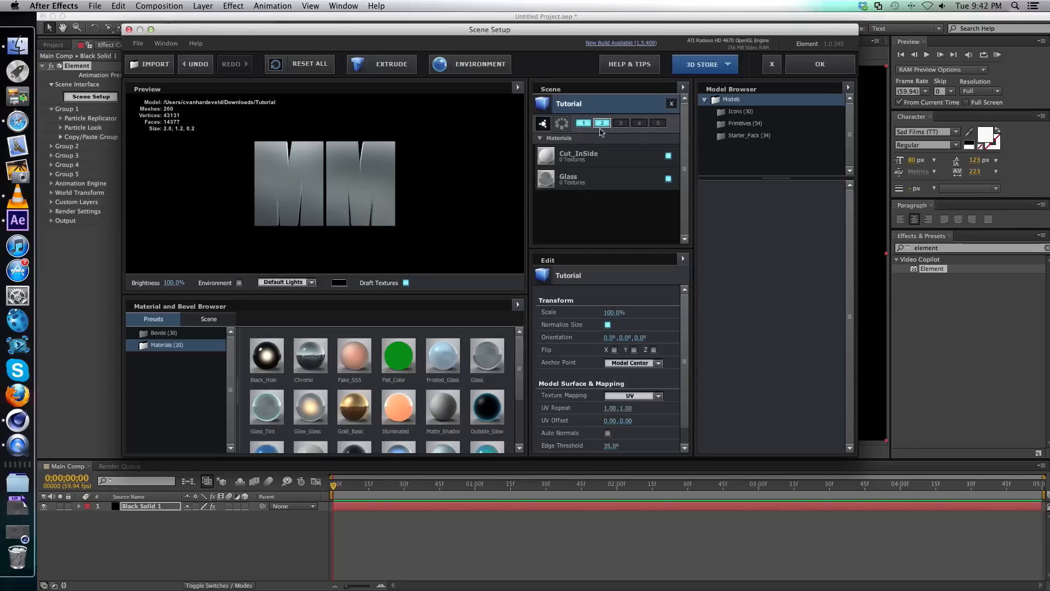
click(584, 125)
click(583, 122)
click(602, 123)
click(825, 72)
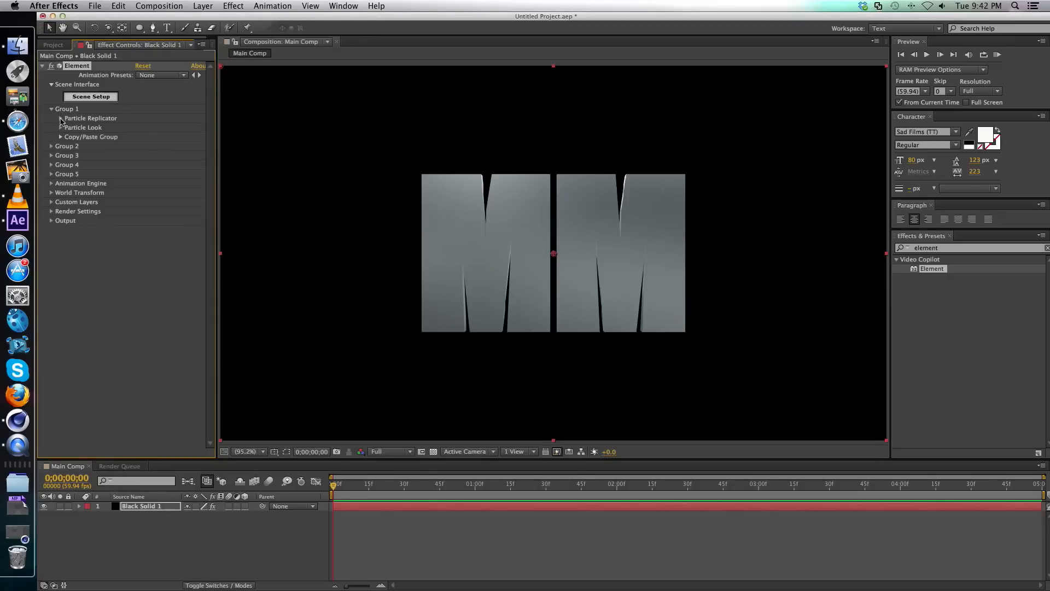
Enable Multi-Object in Group 1's Particle Look and set its Displace to 1.14 and Scatter to 13.54.
click(61, 128)
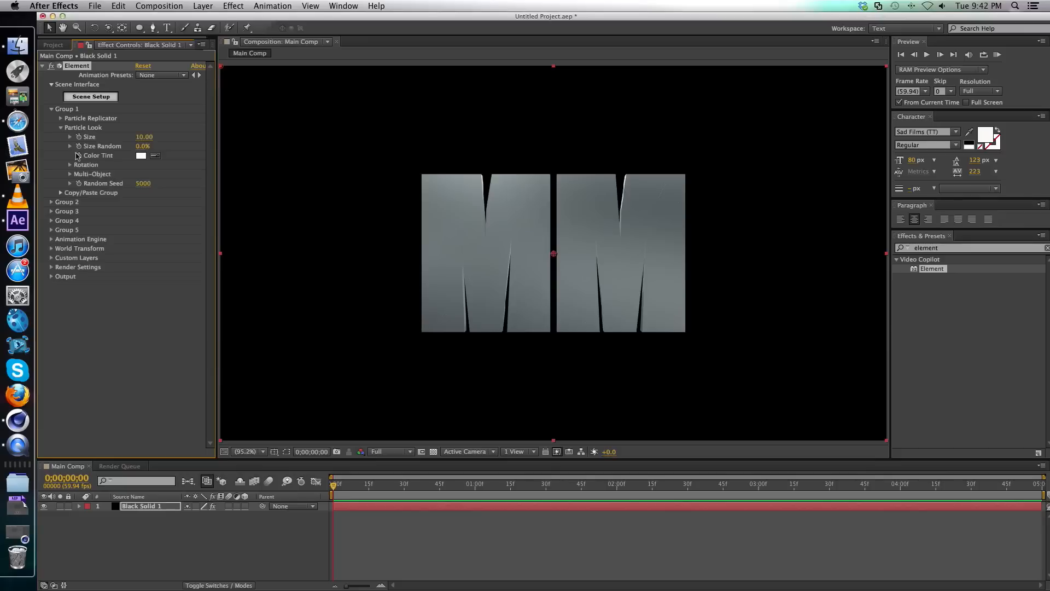
click(70, 174)
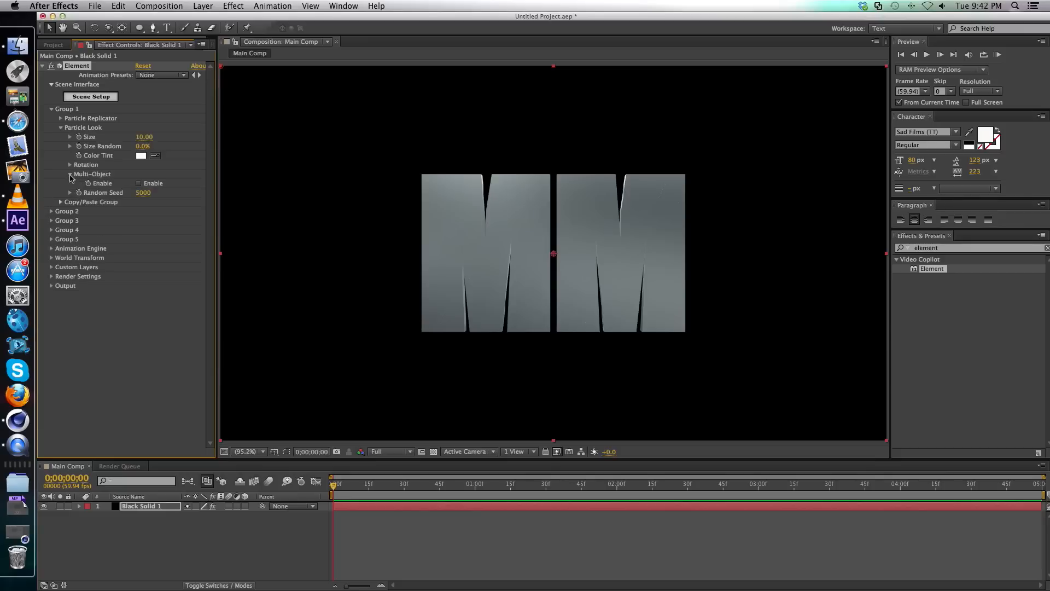
click(138, 184)
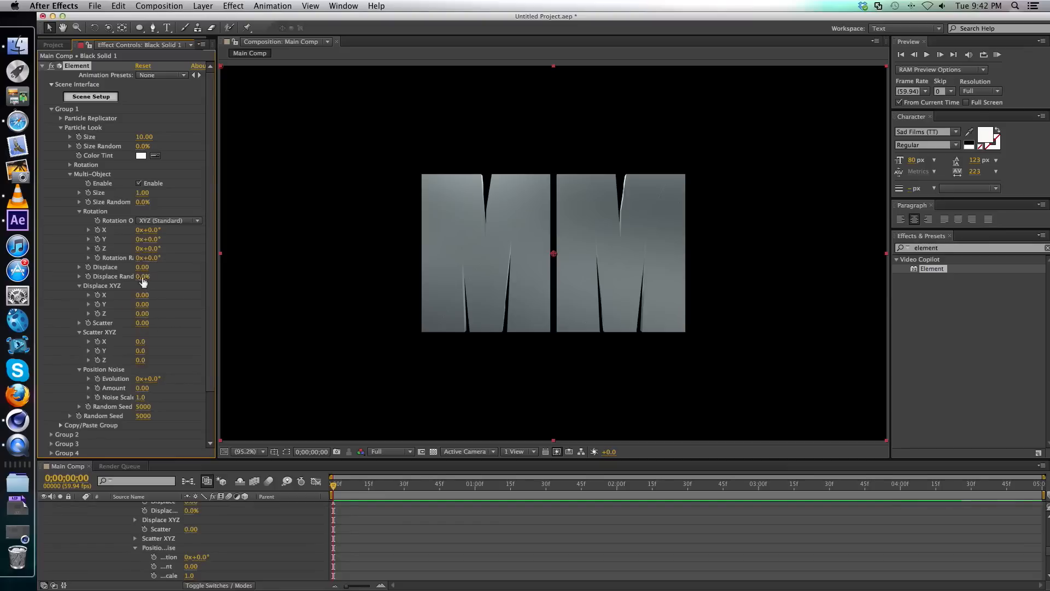
drag(141, 267, 204, 264)
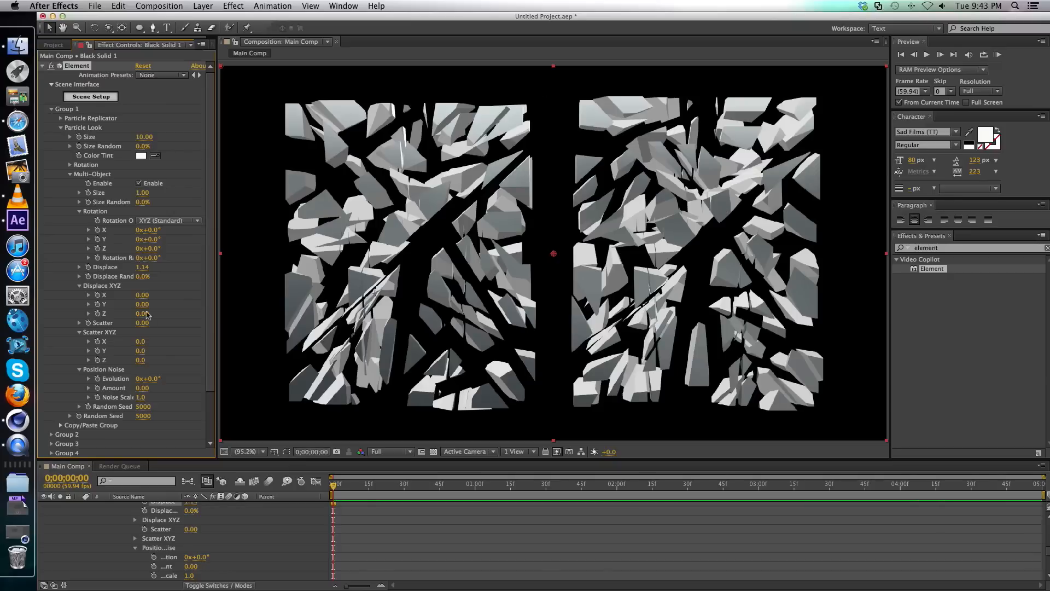
drag(150, 325, 623, 223)
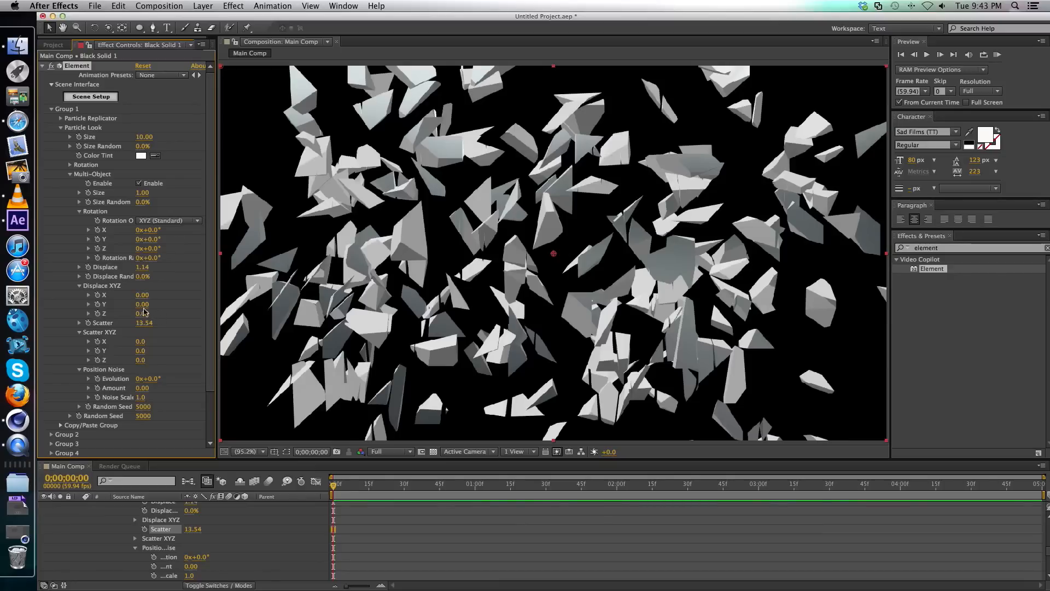
Set the Multi-Object Displace XYZ values to X 2.64, Y 3.87 and Z 85.00.
drag(142, 314, 972, 263)
drag(221, 327, 222, 327)
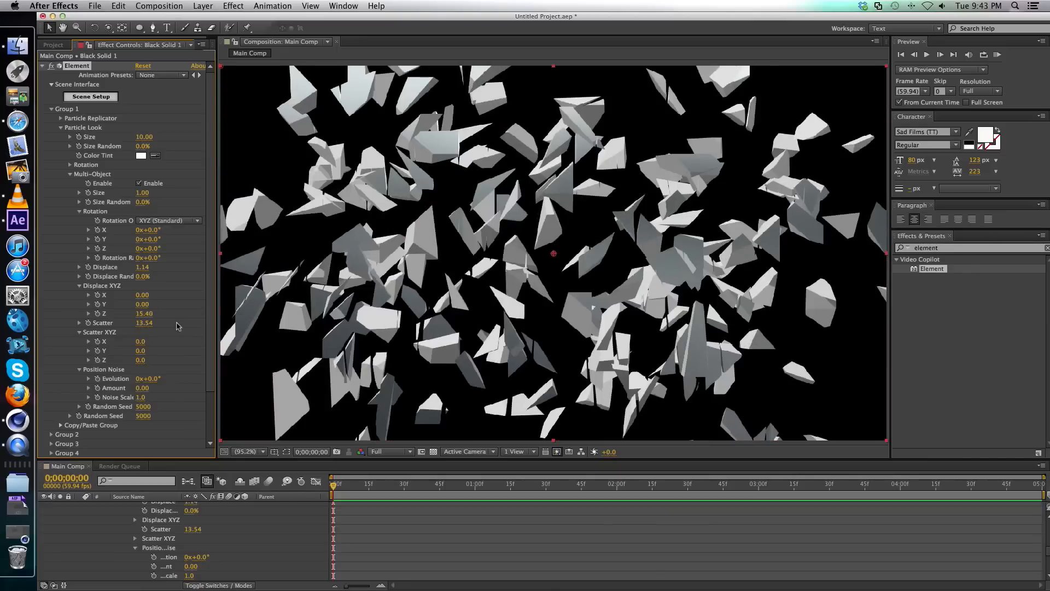
drag(148, 319, 616, 311)
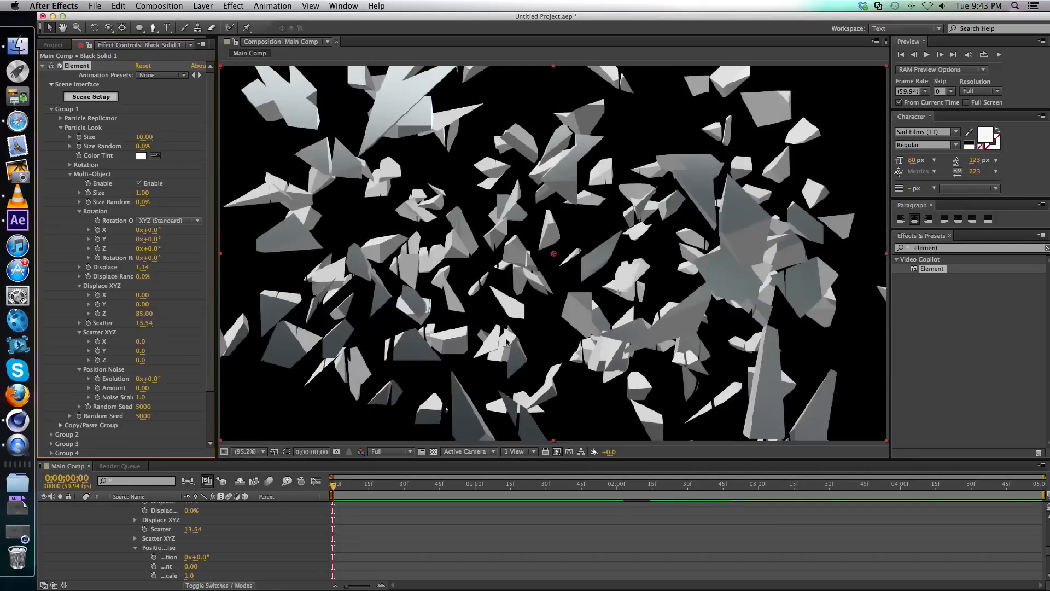
drag(143, 304, 273, 304)
drag(140, 304, 286, 301)
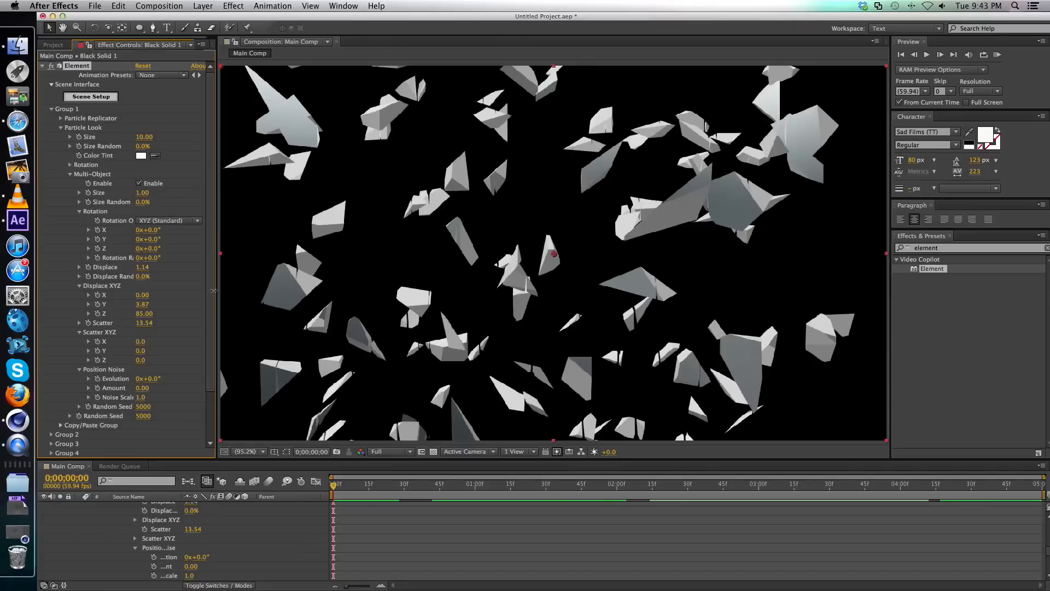
drag(237, 290, 360, 287)
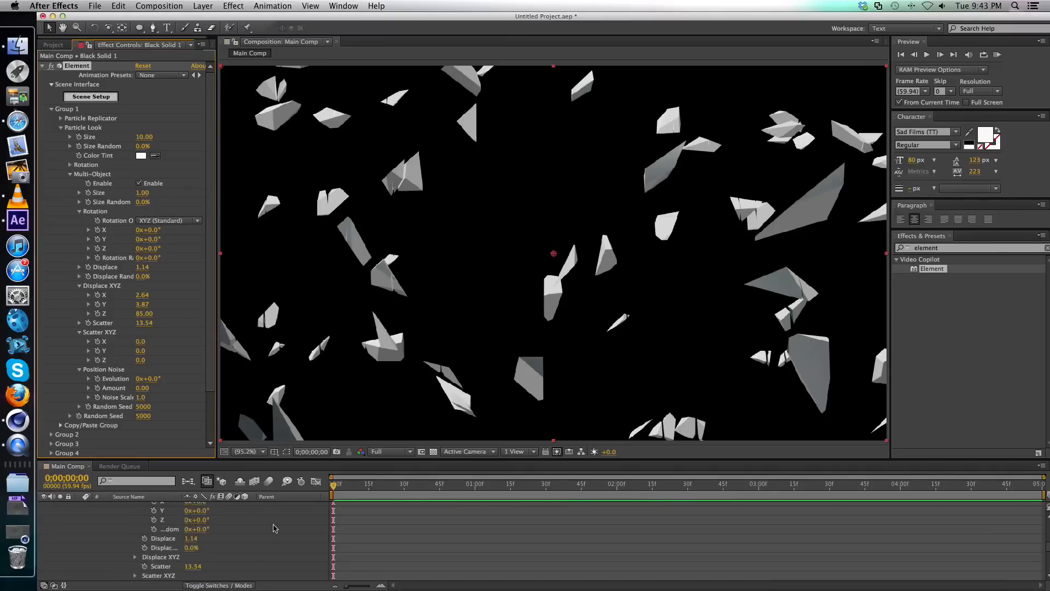
Collapse the Black Solid 1 layer's properties and add a two-node camera with the 28mm preset.
scroll(221, 527, up, 10)
click(80, 506)
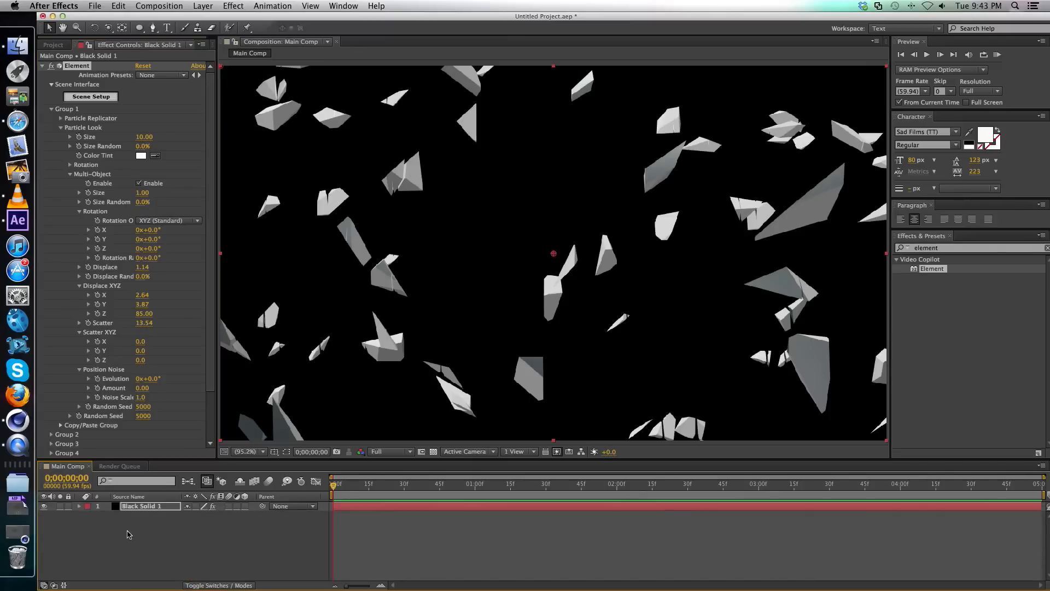
click(134, 534)
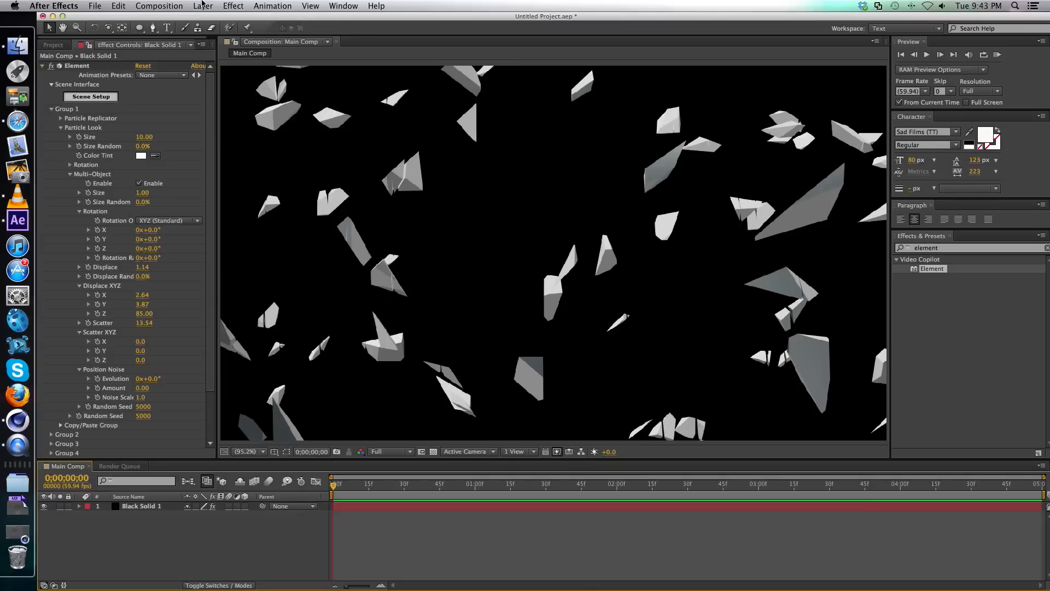
click(203, 6)
mouse_move(232, 22)
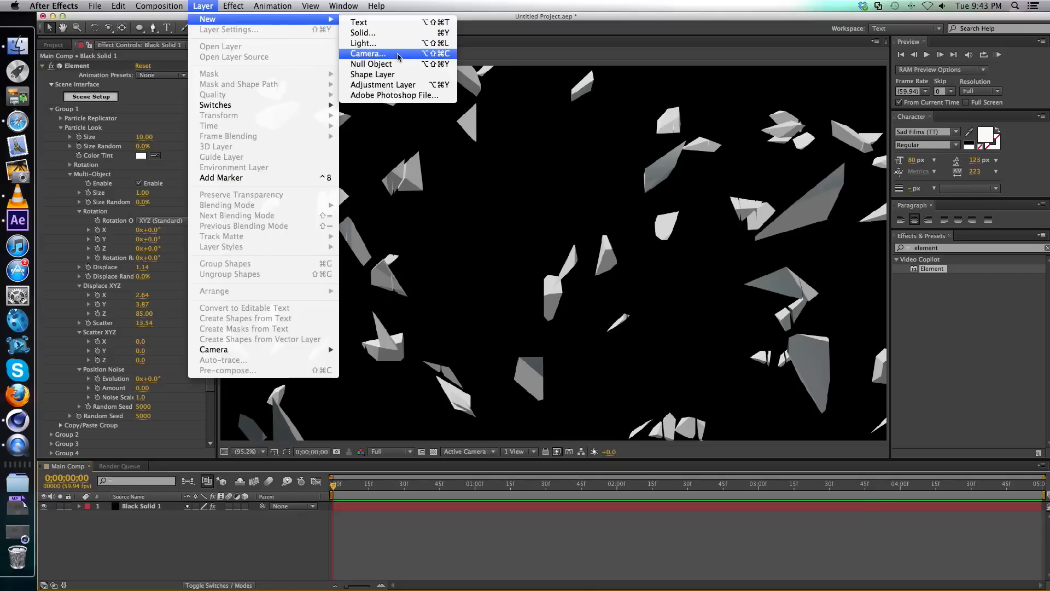
click(368, 53)
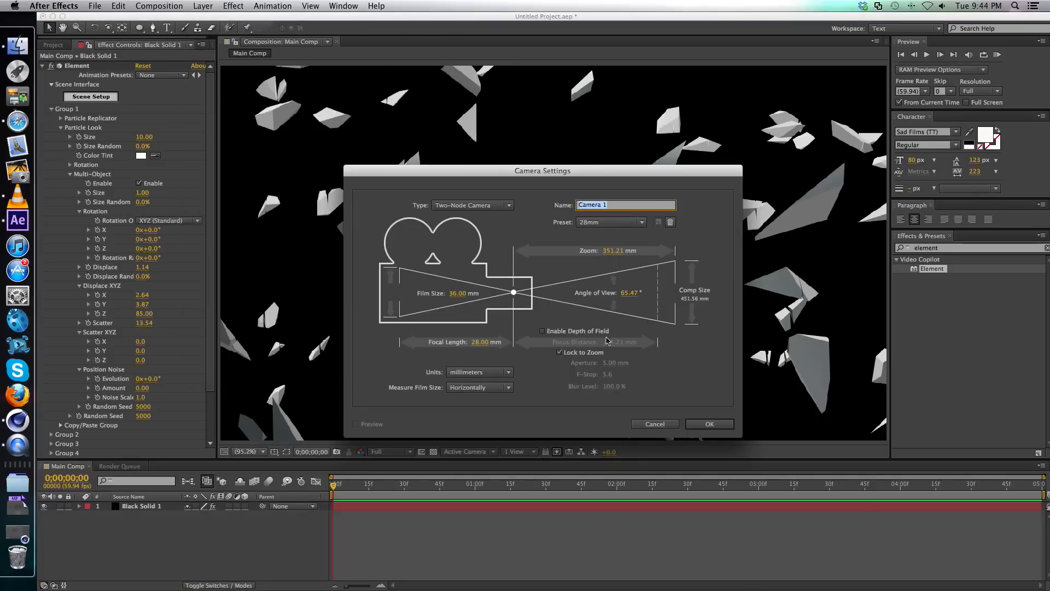
click(709, 424)
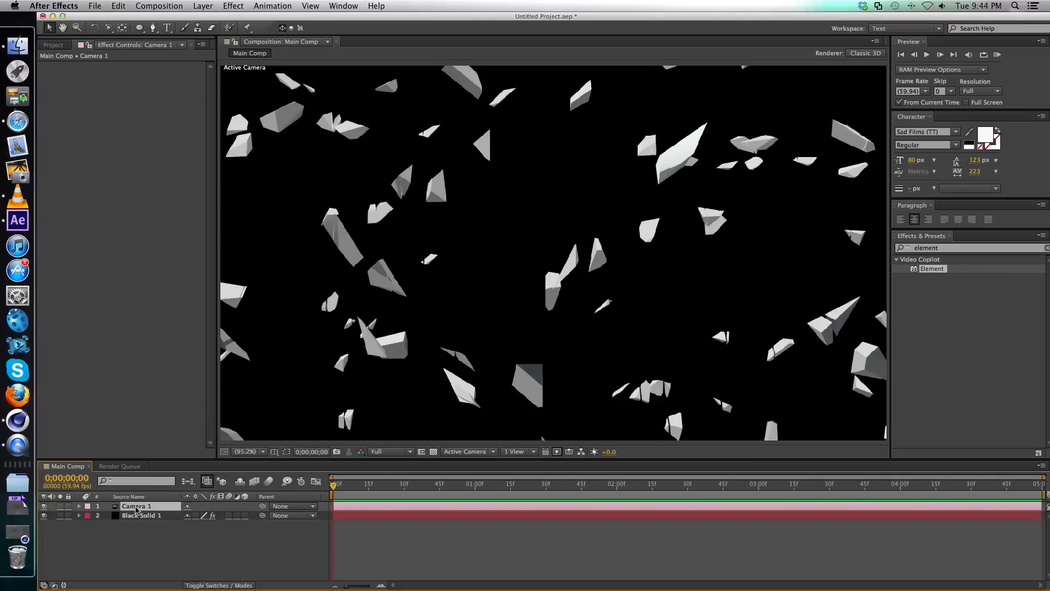
Orbit Camera 1 to a position of about -289.9, 341.7, -355.1 and set a Position keyframe at 0;00;00;00.
key(c)
click(108, 24)
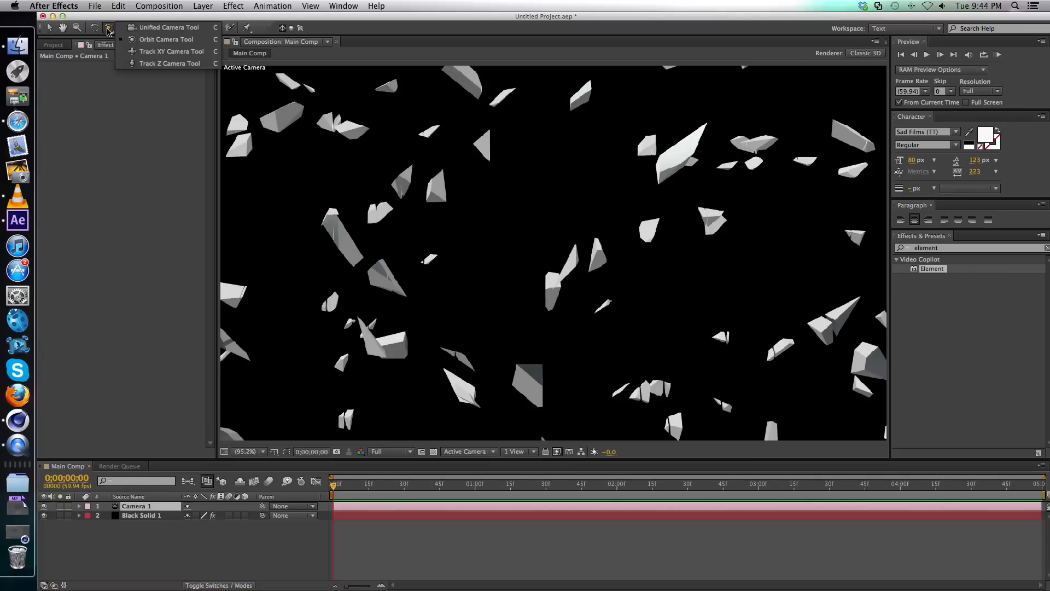
click(164, 43)
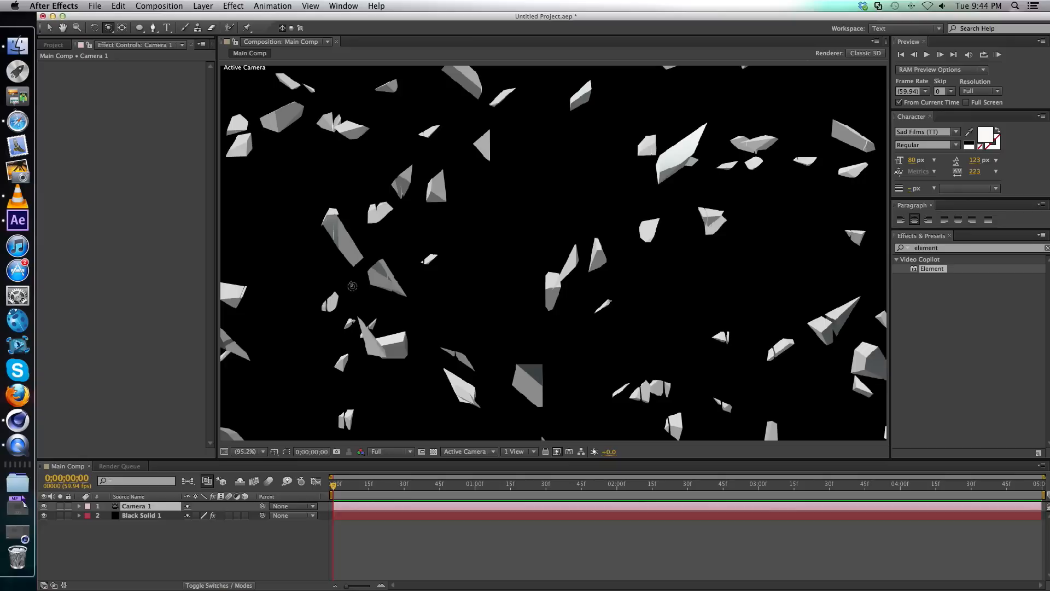
drag(349, 285, 491, 287)
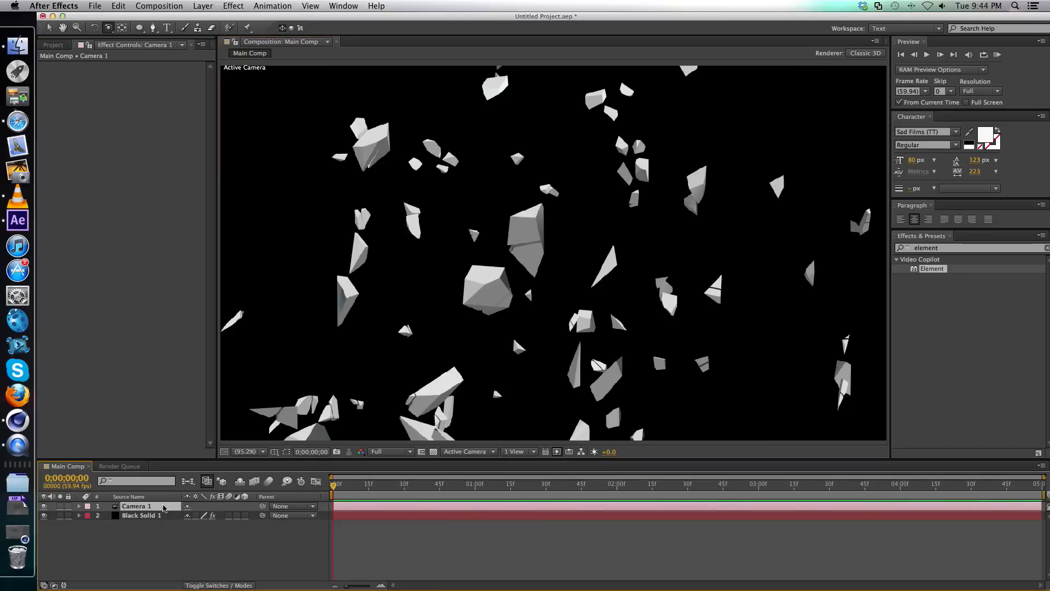
key(p)
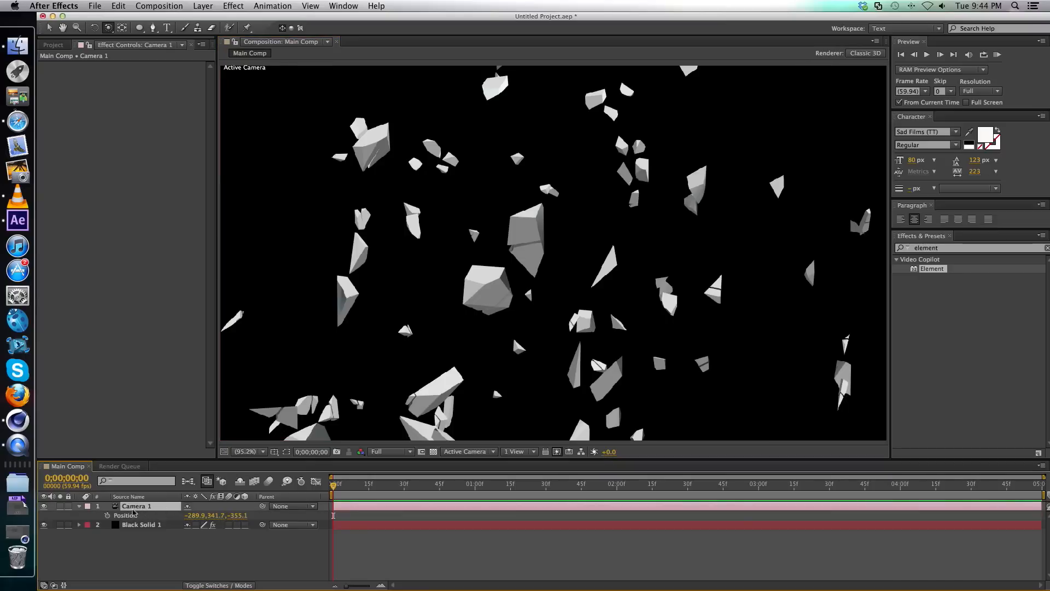
click(108, 515)
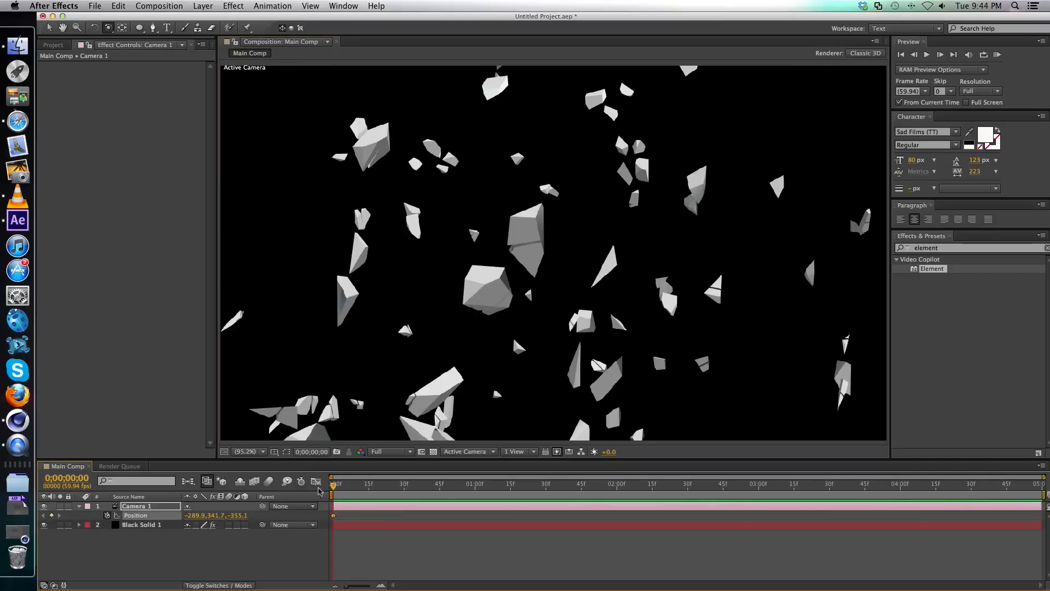
At 0;00;04;59, orbit the camera to about 374.0, 332.6, -959.0 for the end keyframe, and return to the first frame.
drag(342, 485, 1046, 488)
drag(748, 270, 673, 272)
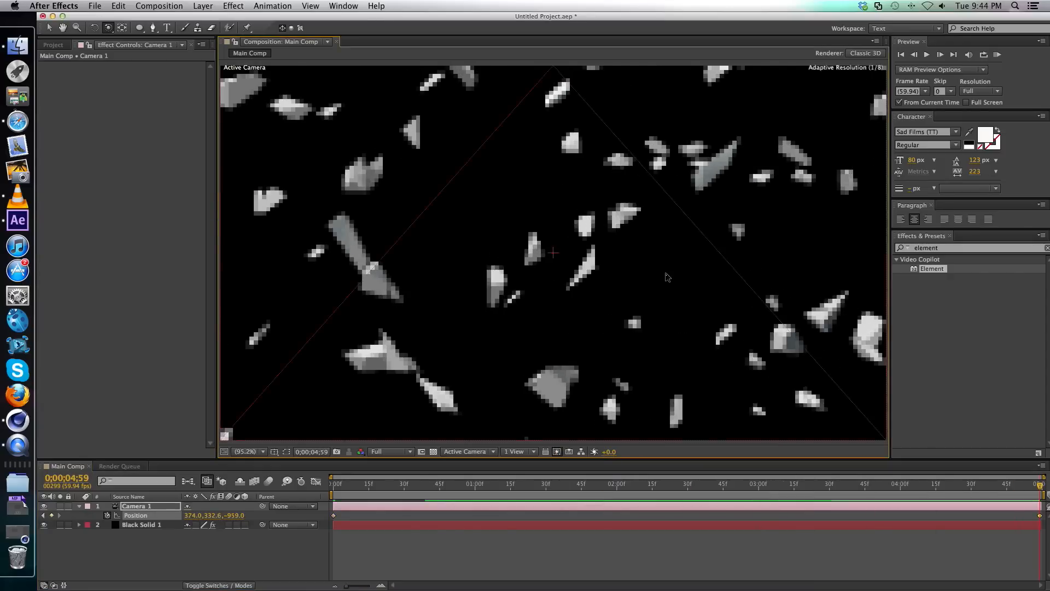
drag(1006, 489, 336, 465)
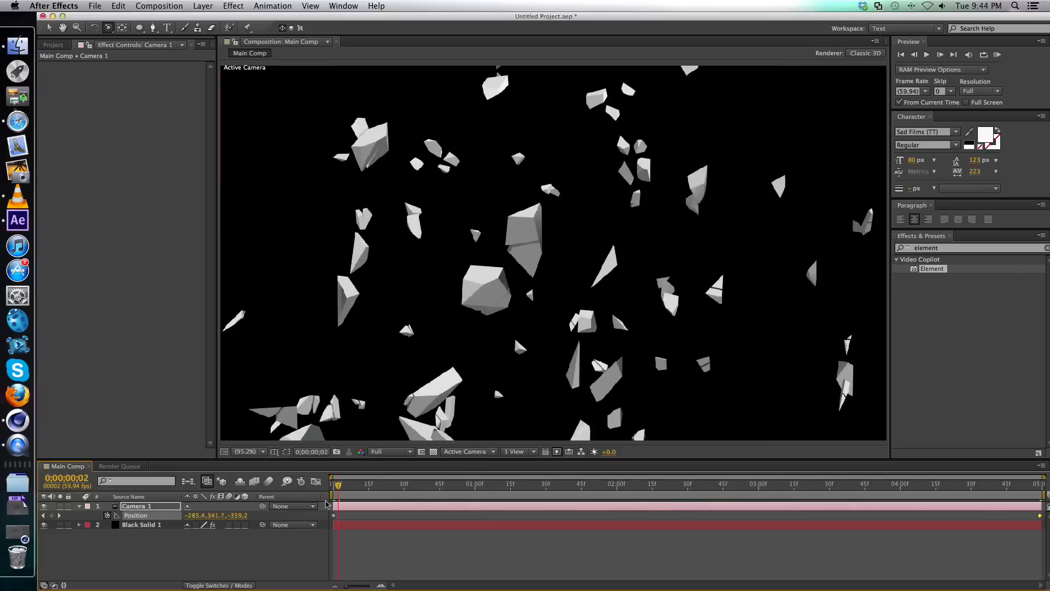
drag(347, 486, 326, 487)
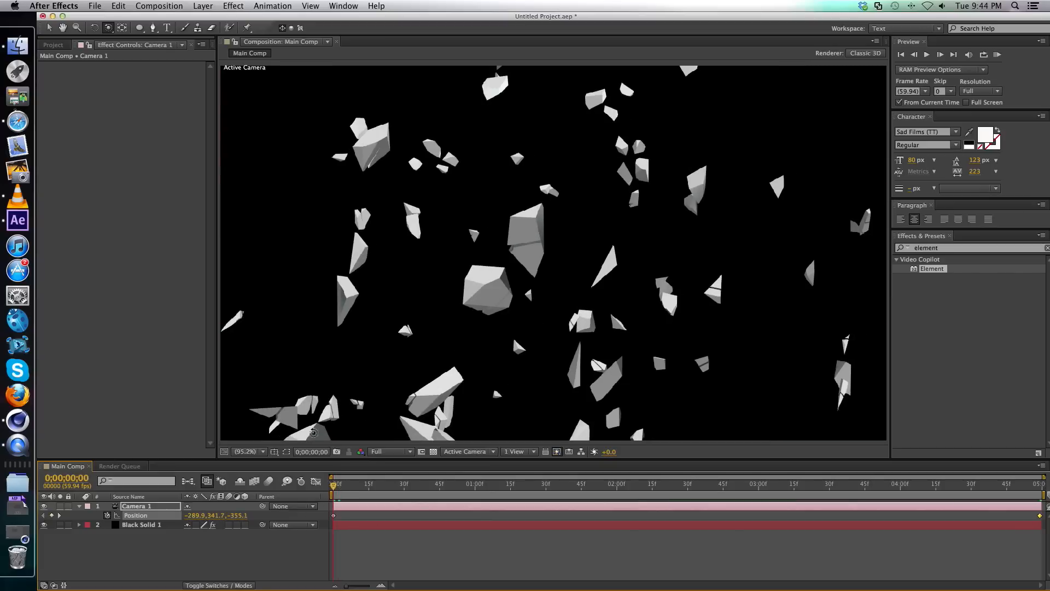
Keyframe Black Solid 1's Multi-Object Displace, Displace XYZ and Scatter at 0;00;00;00 and reveal the keyframed properties in the timeline.
click(143, 525)
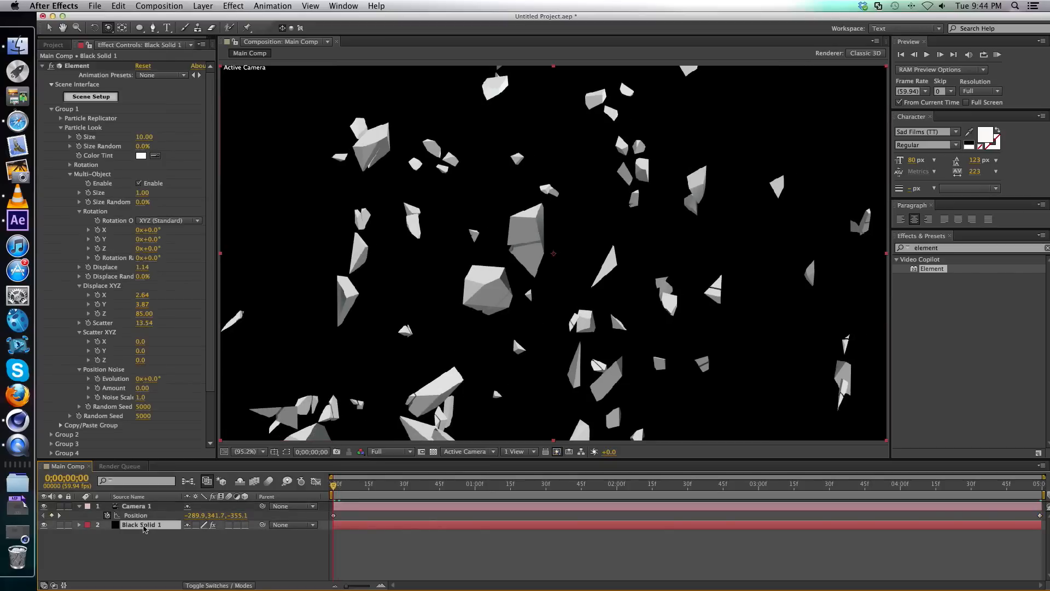
click(87, 80)
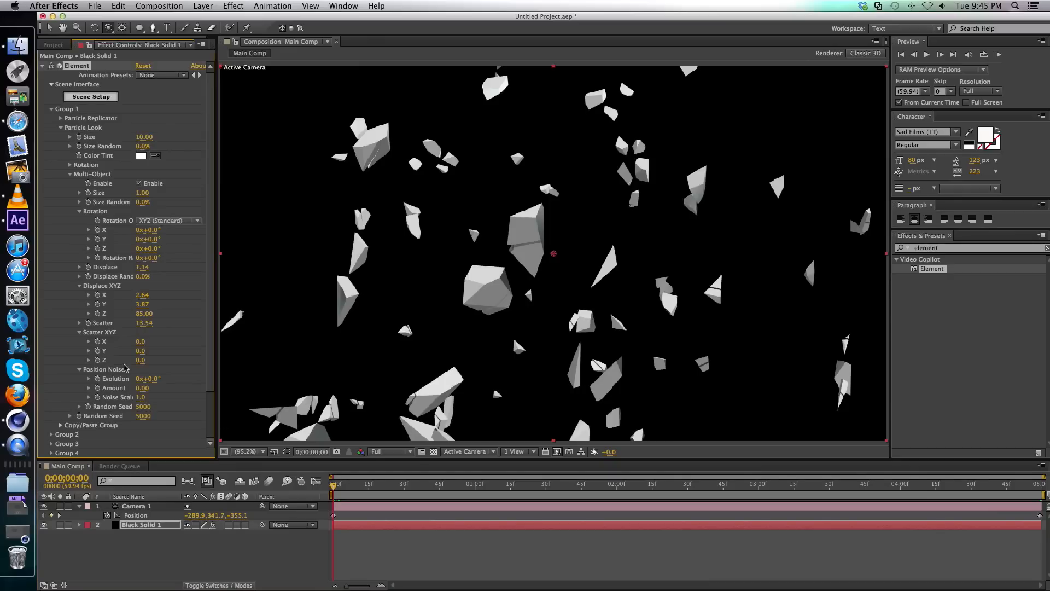
click(98, 295)
click(168, 526)
key(u)
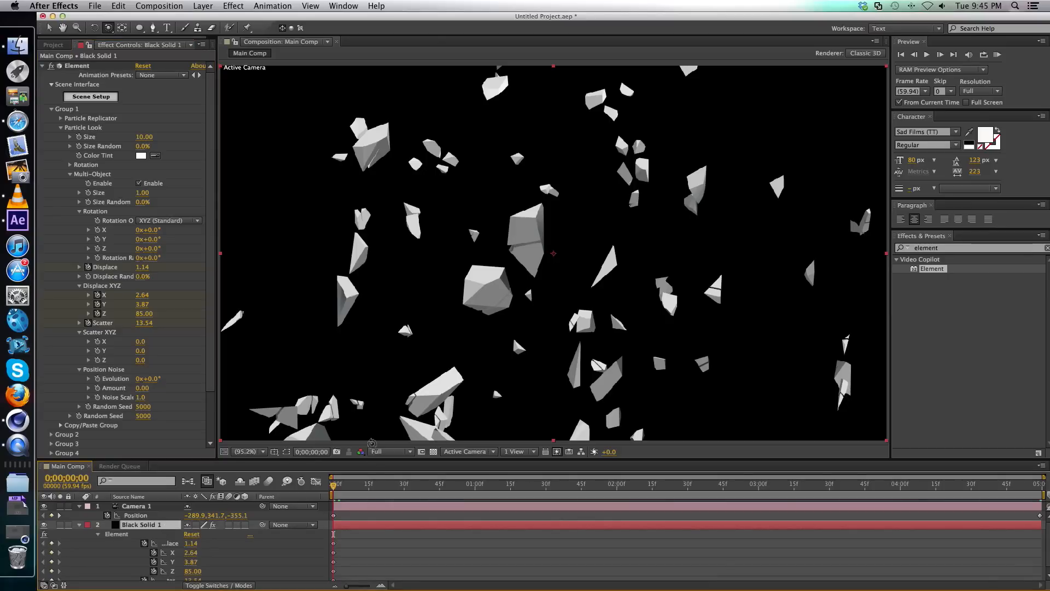
At 0;00;04;59, set Black Solid 1's Displace to 1.39, Displace XYZ to 2.97, 3.95 and 86.73, and Scatter to 16.56.
drag(388, 459, 388, 406)
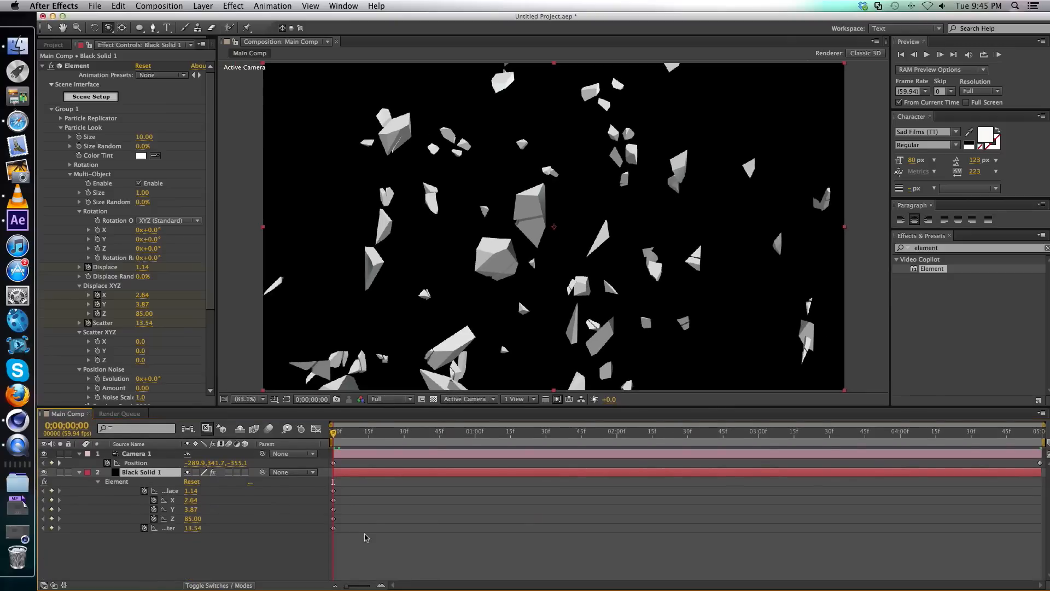
drag(323, 482, 353, 541)
click(960, 416)
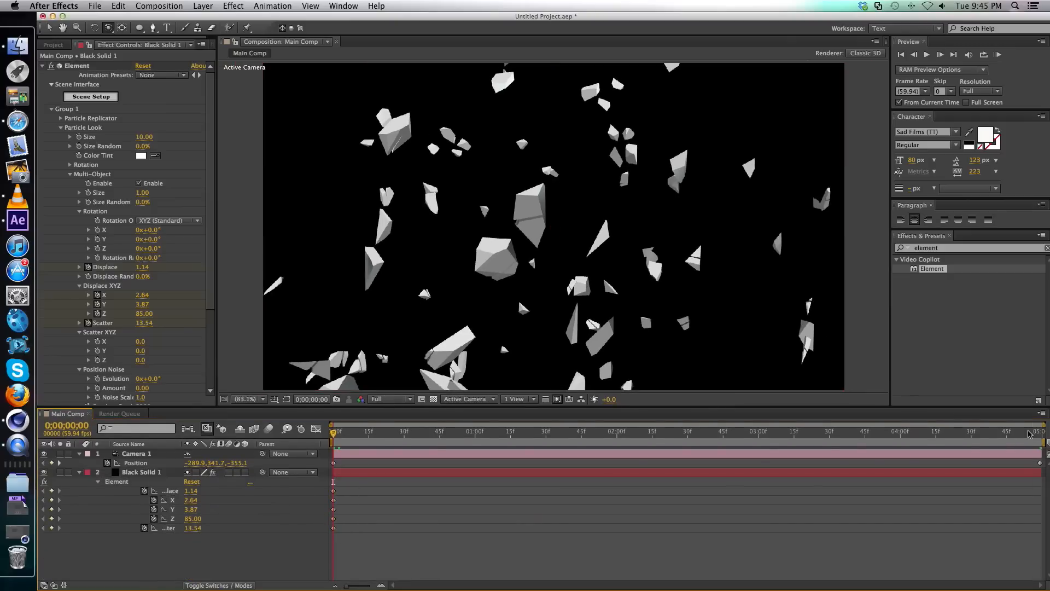
drag(1029, 434, 1041, 434)
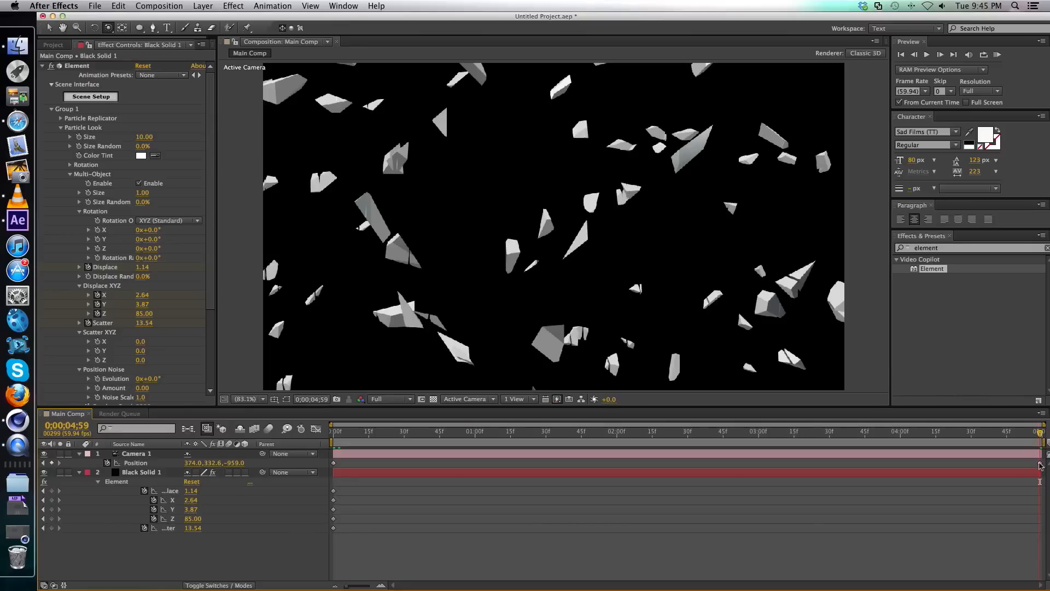
click(513, 492)
drag(196, 492, 405, 529)
drag(192, 518, 326, 520)
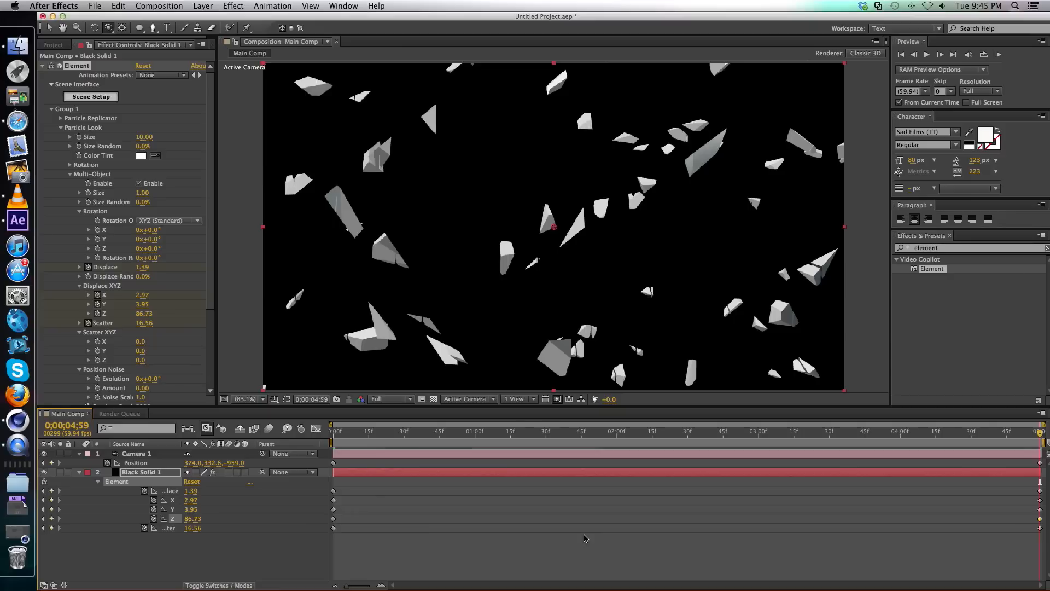
Scrub through the timeline to preview the spreading shards together with the camera move, stopping at 0;00;01;38.
drag(449, 432, 664, 444)
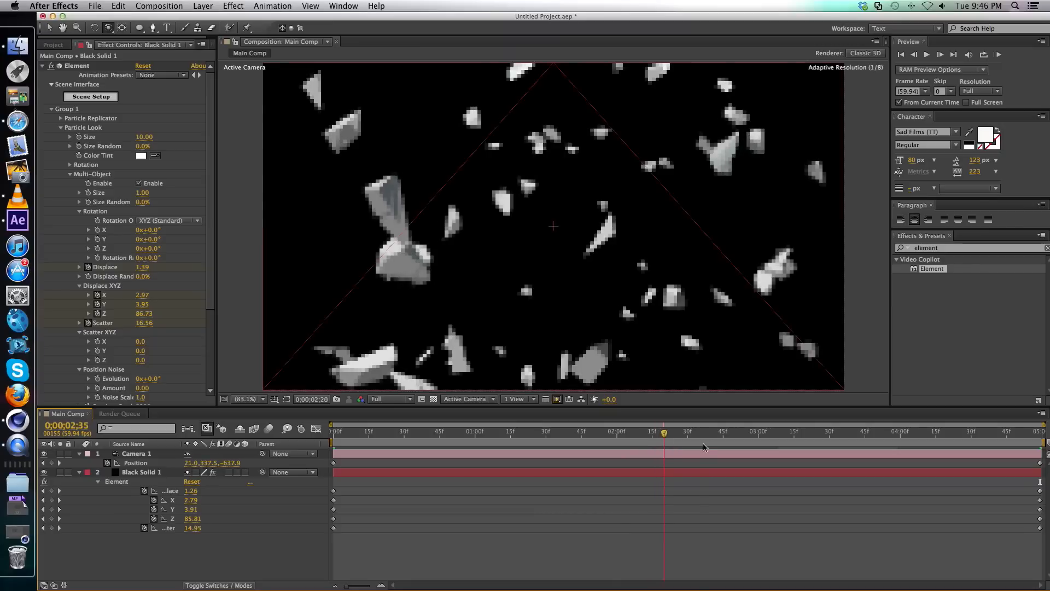
click(773, 443)
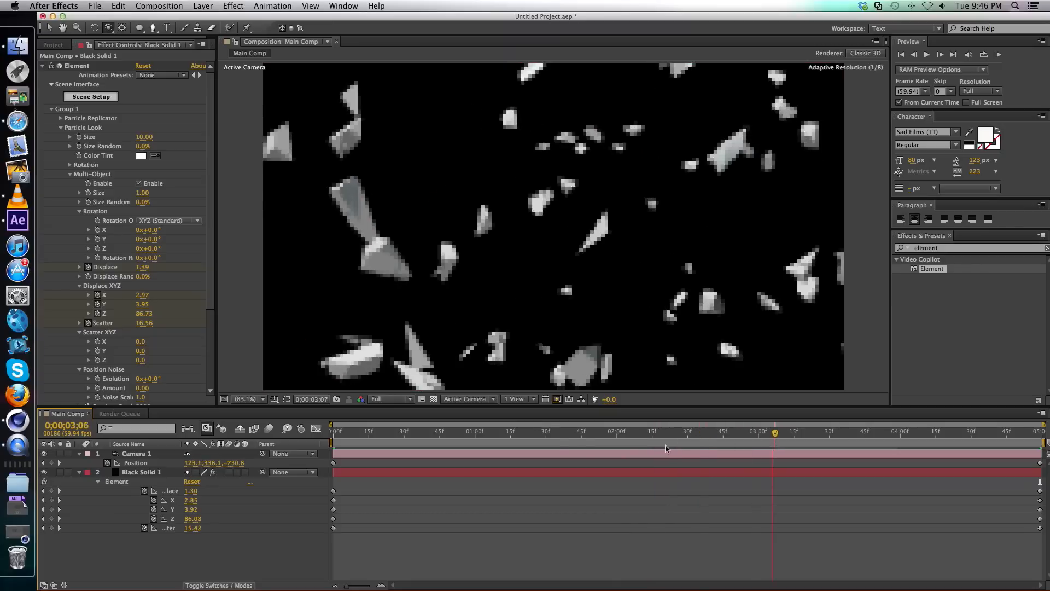
click(565, 434)
Minimize the project window, play the reference movie Element 3D – Flying Rock Pieces.Shatters.mov from the desktop, and close it.
click(53, 17)
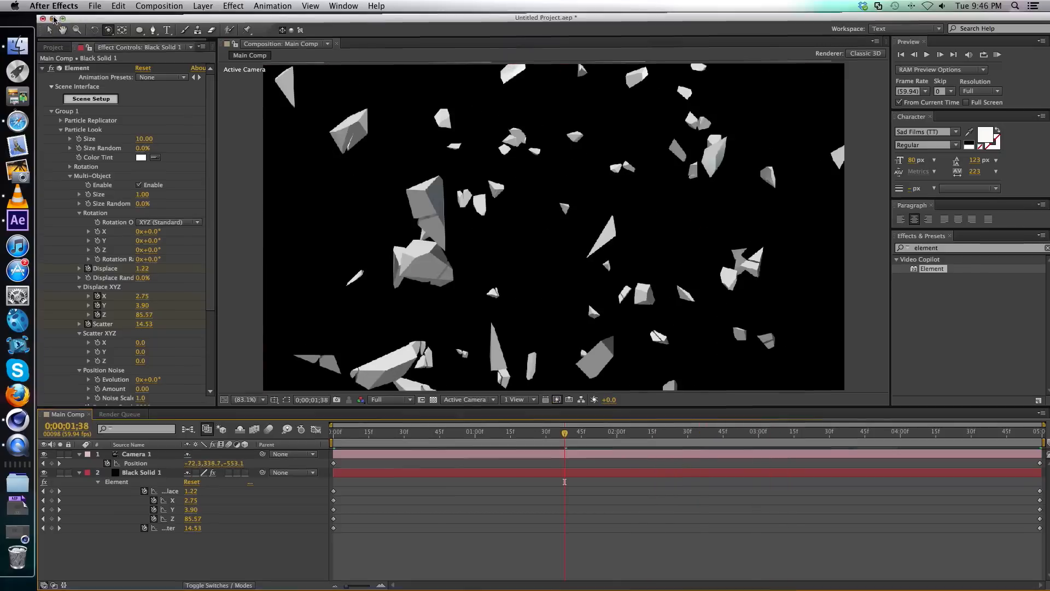
double_click(637, 179)
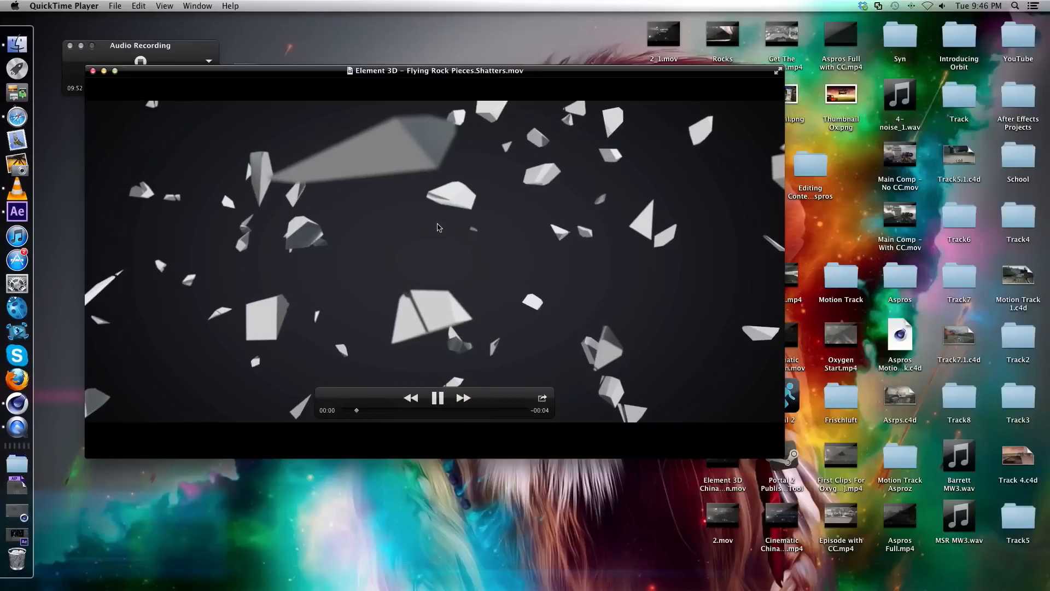
drag(391, 71, 597, 93)
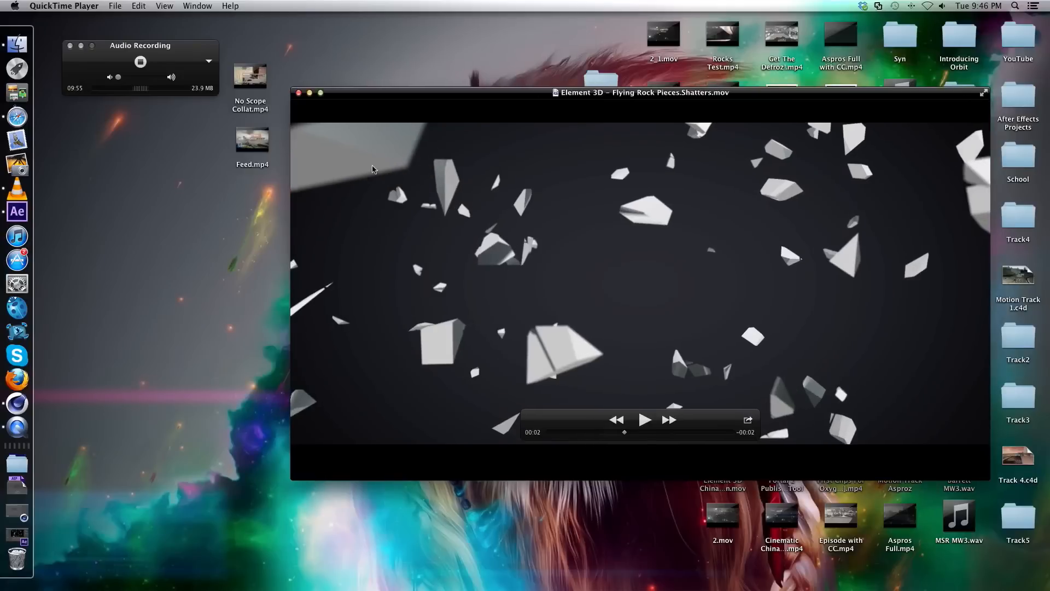
click(298, 92)
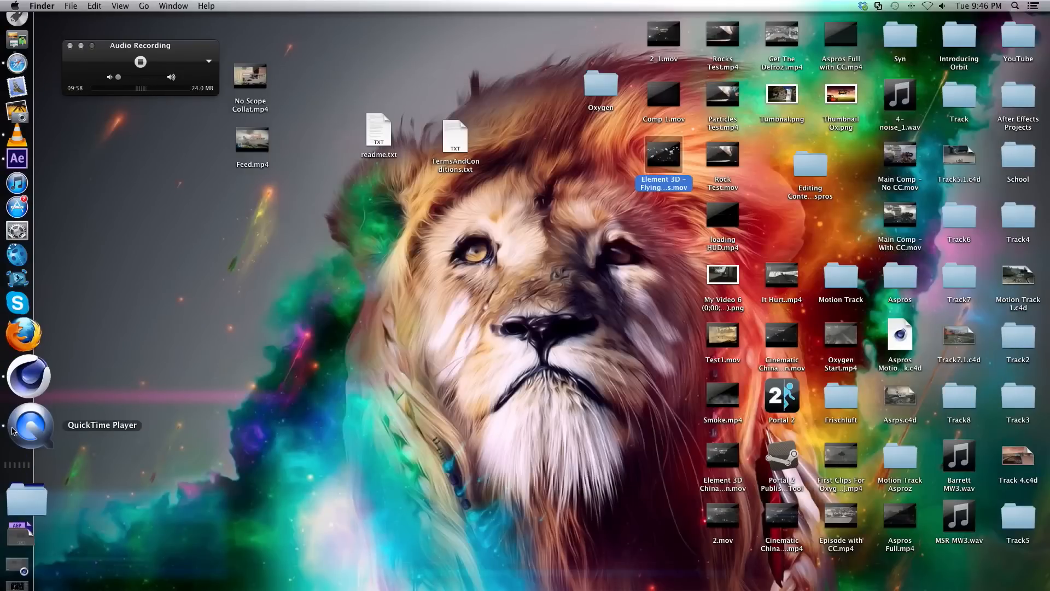
Hide QuickTime Player's Audio Recording window and switch back to After Effects.
click(13, 431)
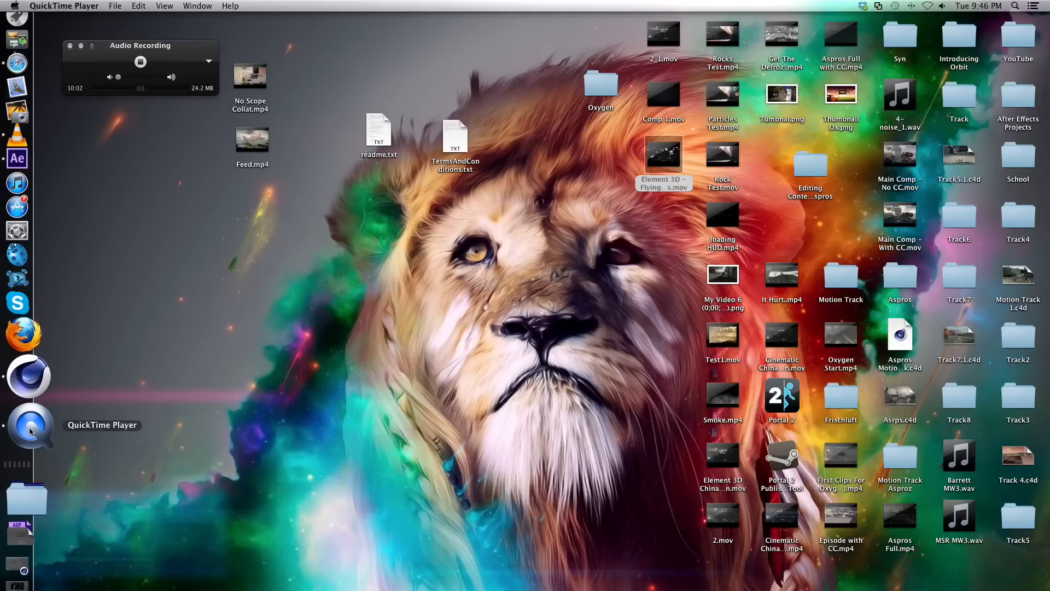
right_click(31, 431)
click(73, 426)
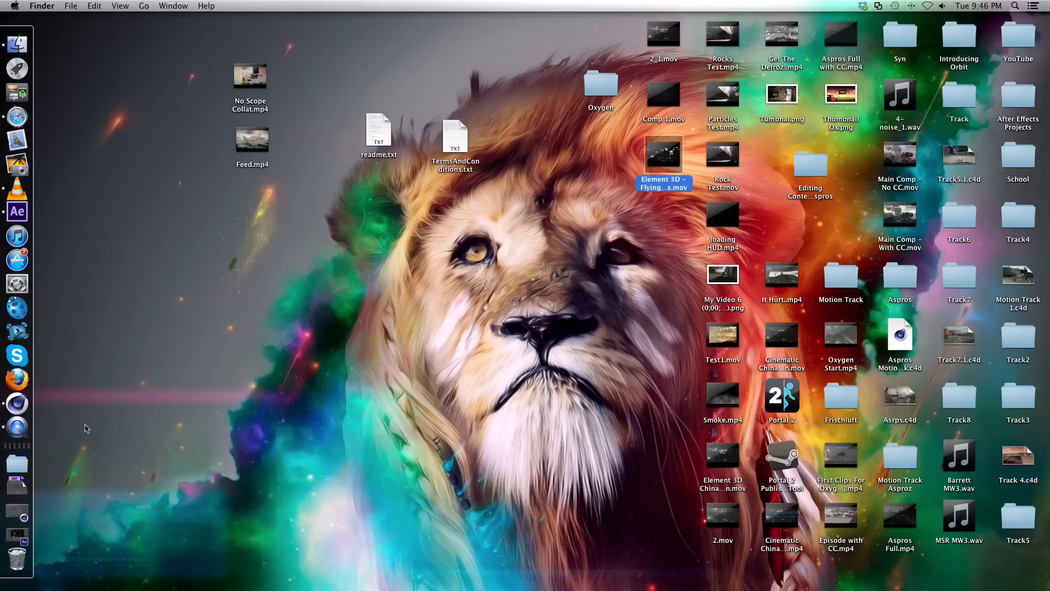
click(24, 218)
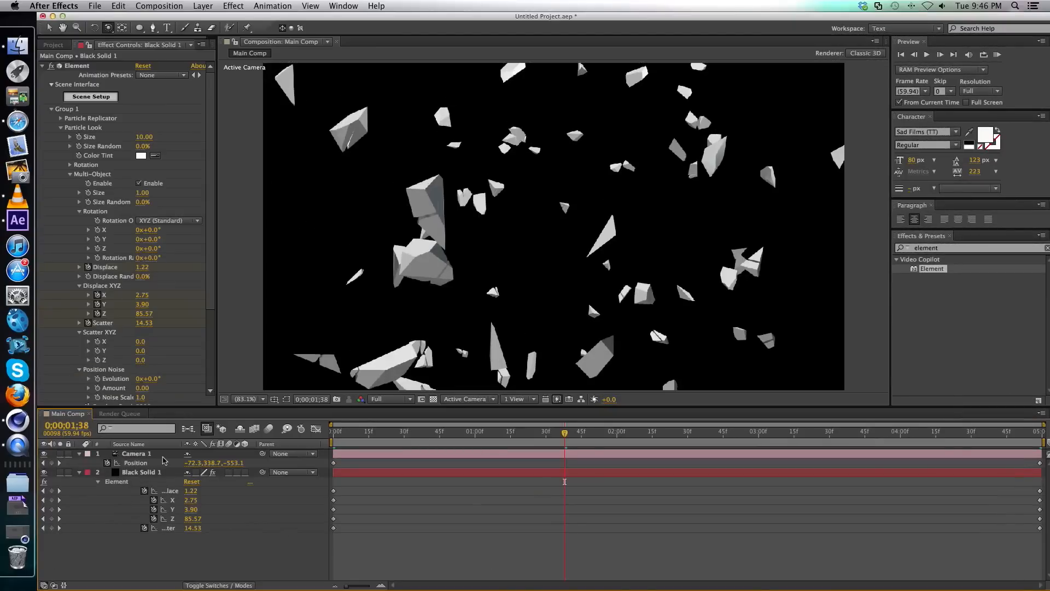
Reveal Camera 1's Camera Options and turn Depth of Field on.
click(159, 454)
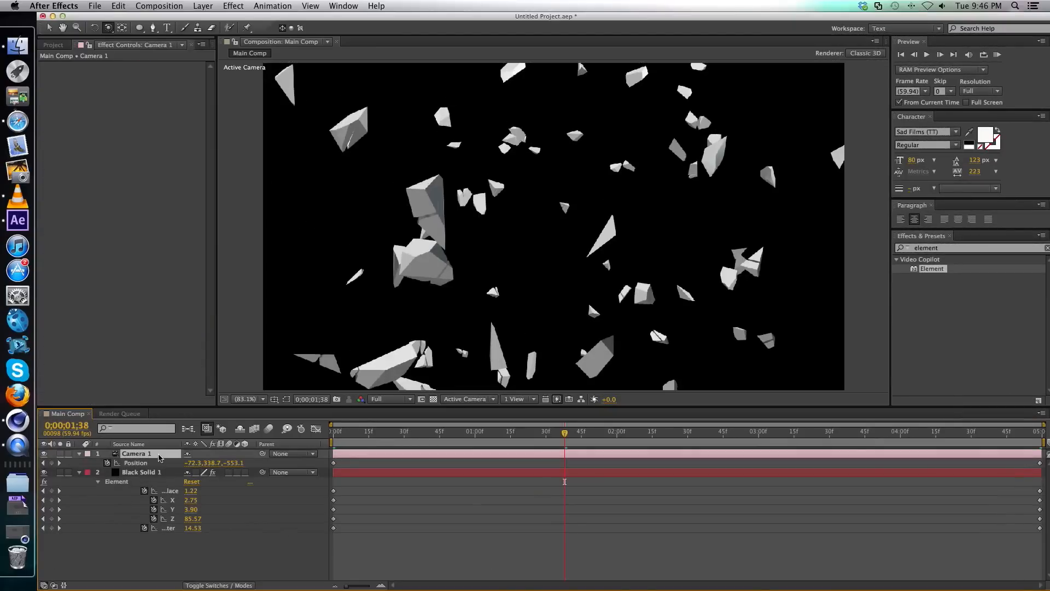
key(a)
key(a)
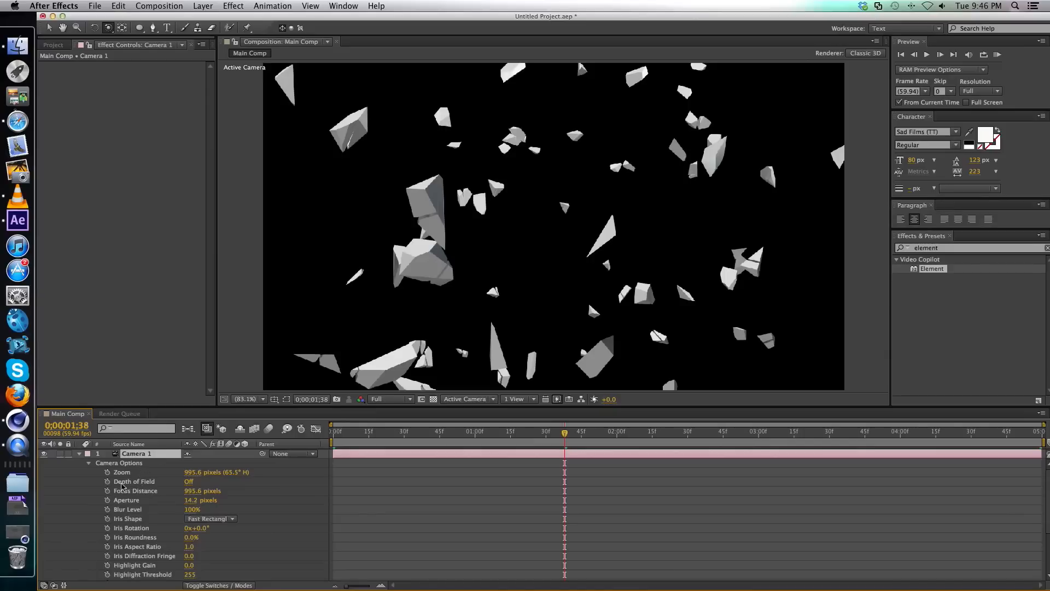
click(189, 482)
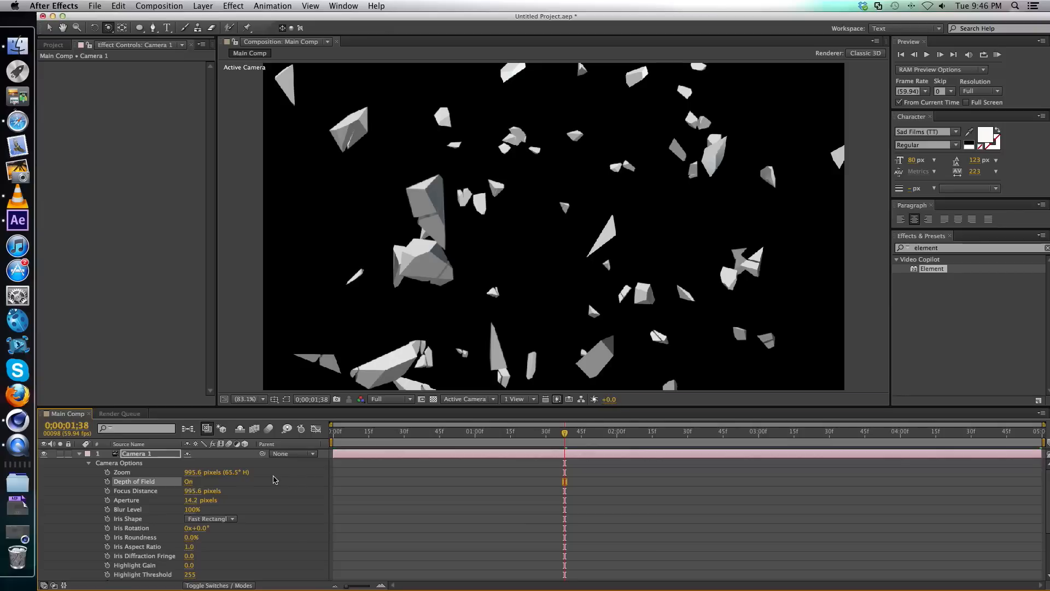
At 0;00;00;00, move Camera 1 closer to the shards with the Track Z Camera Tool, to a position of about 58.7, 348.6, -222.0.
click(50, 28)
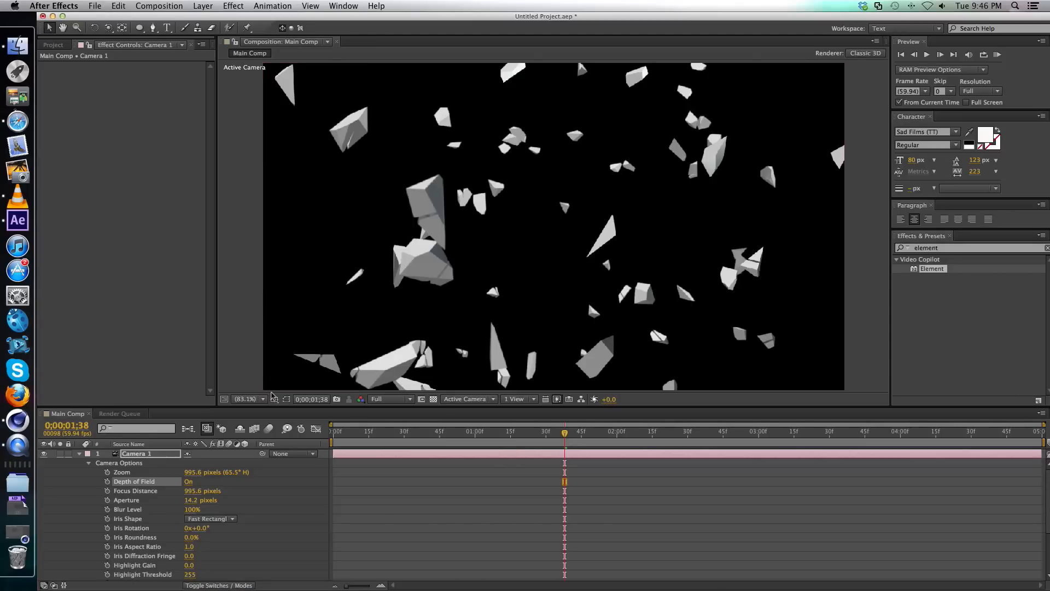
click(336, 436)
drag(334, 437, 329, 437)
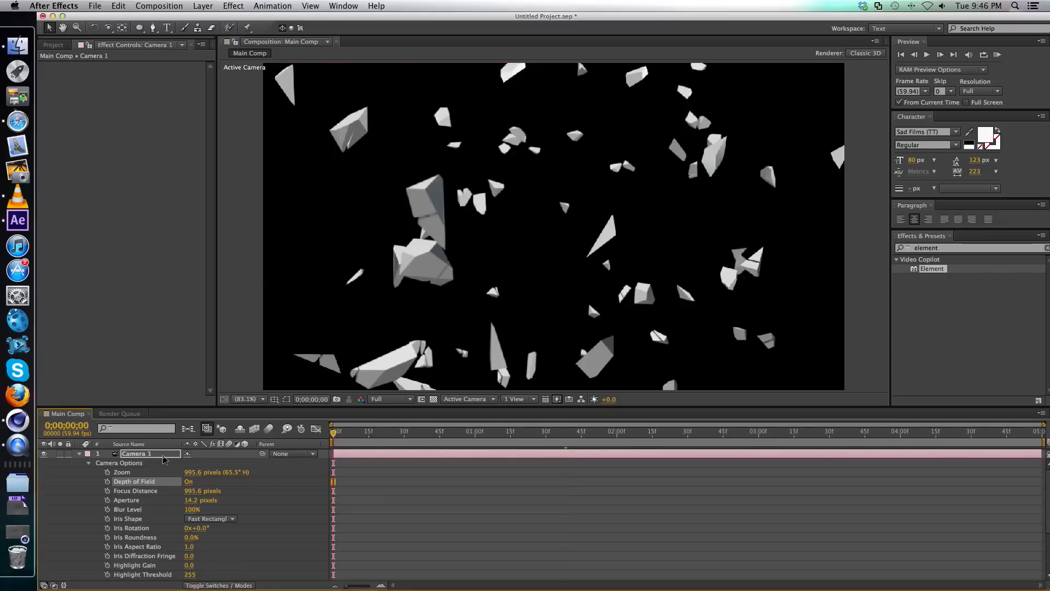
click(163, 456)
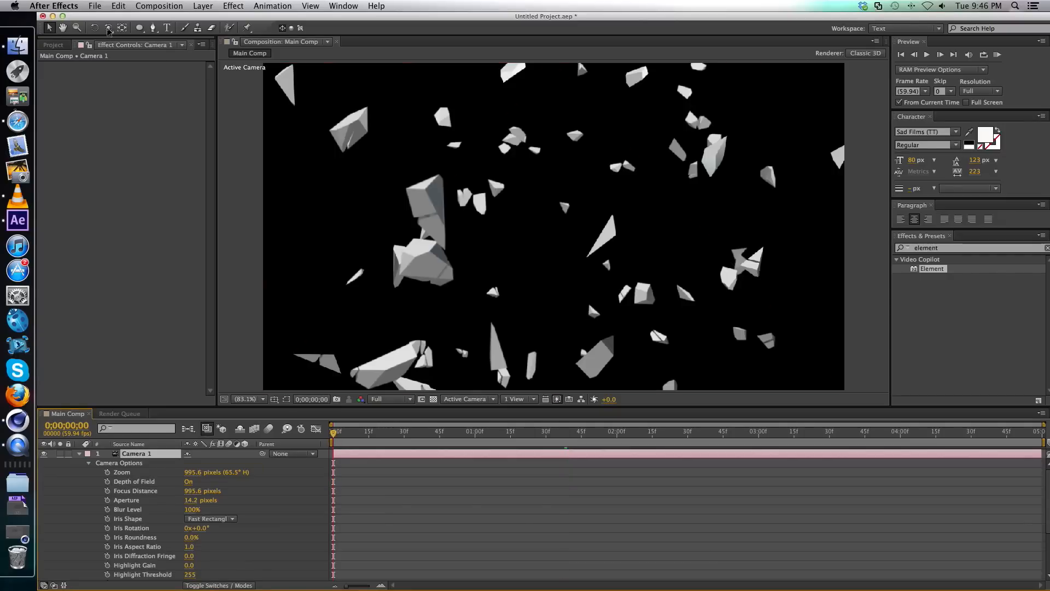
click(108, 29)
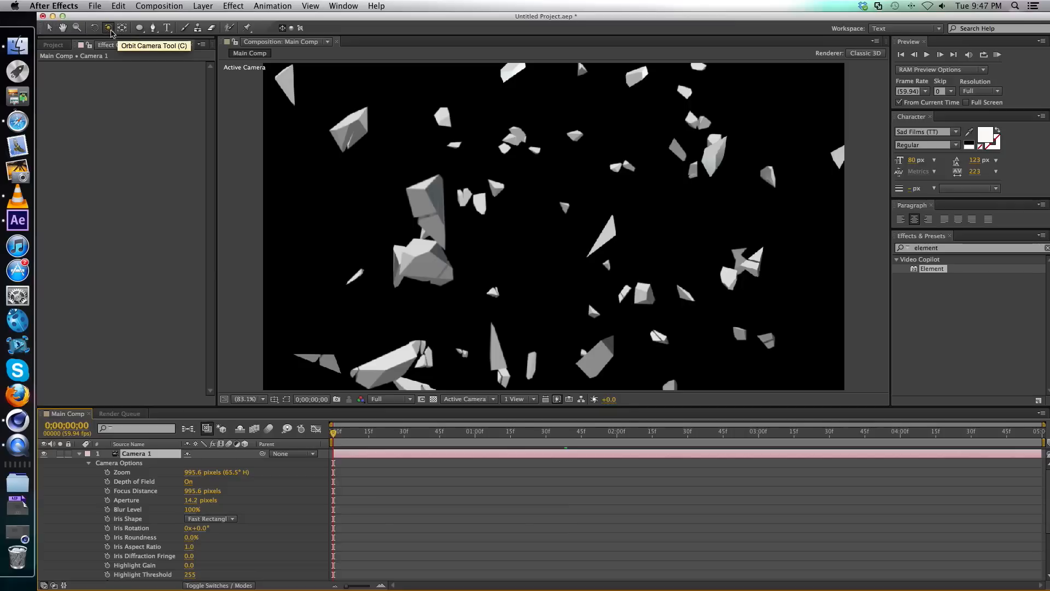
click(111, 31)
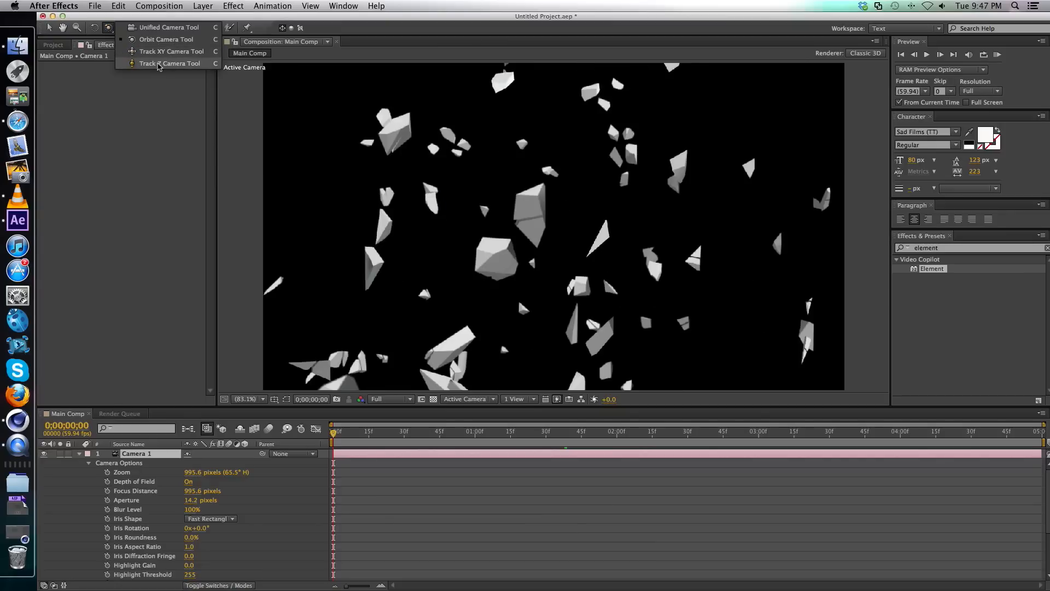
click(162, 63)
click(537, 240)
drag(537, 241, 554, 186)
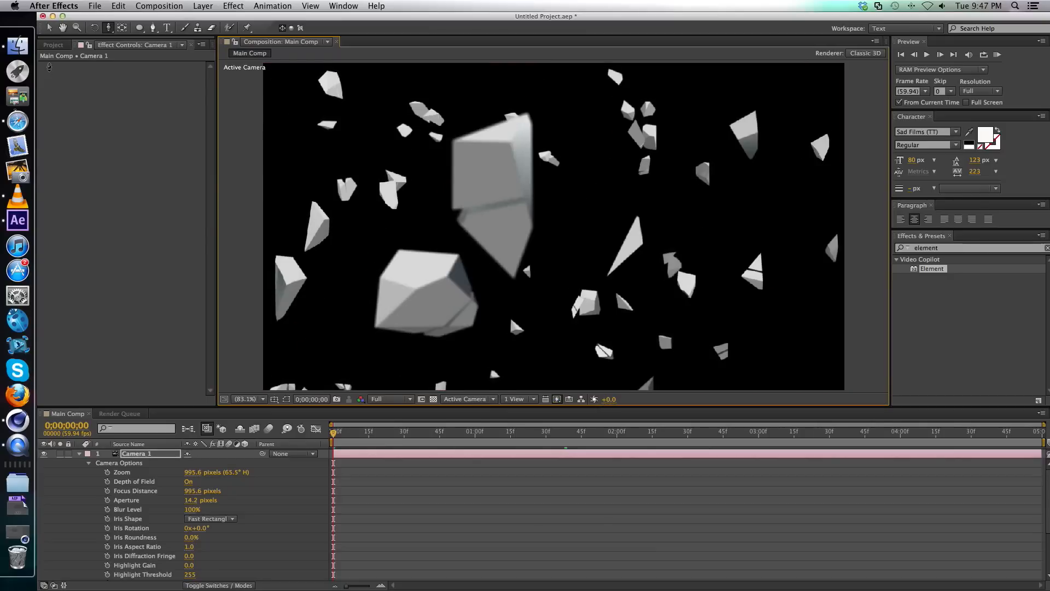
click(49, 27)
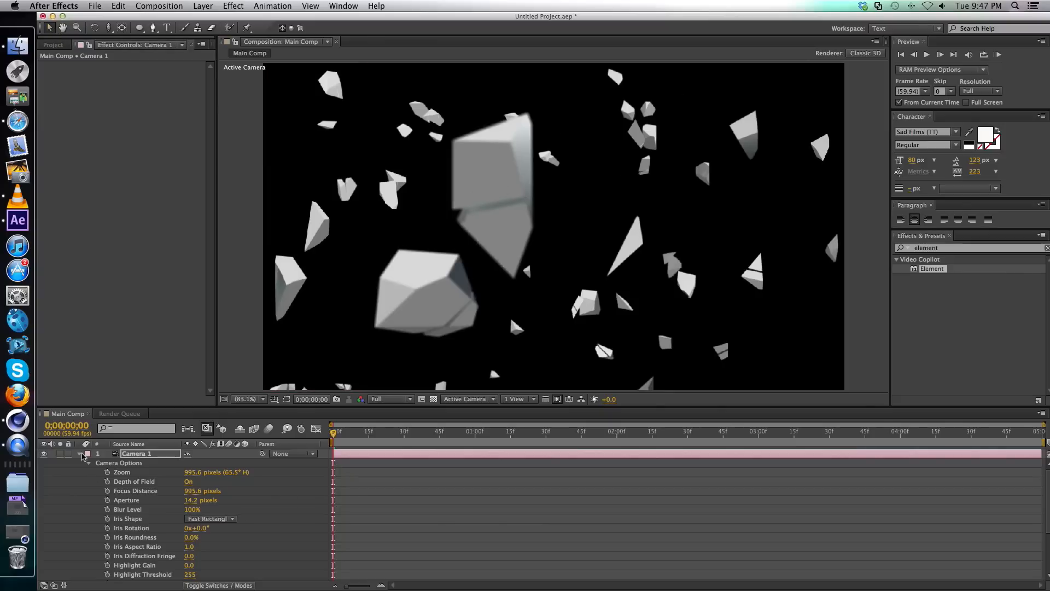
Reveal Camera 1's keyframed Position and scrub the timeline to its end to check the blurred camera move, stopping at 0;00;00;17.
key(u)
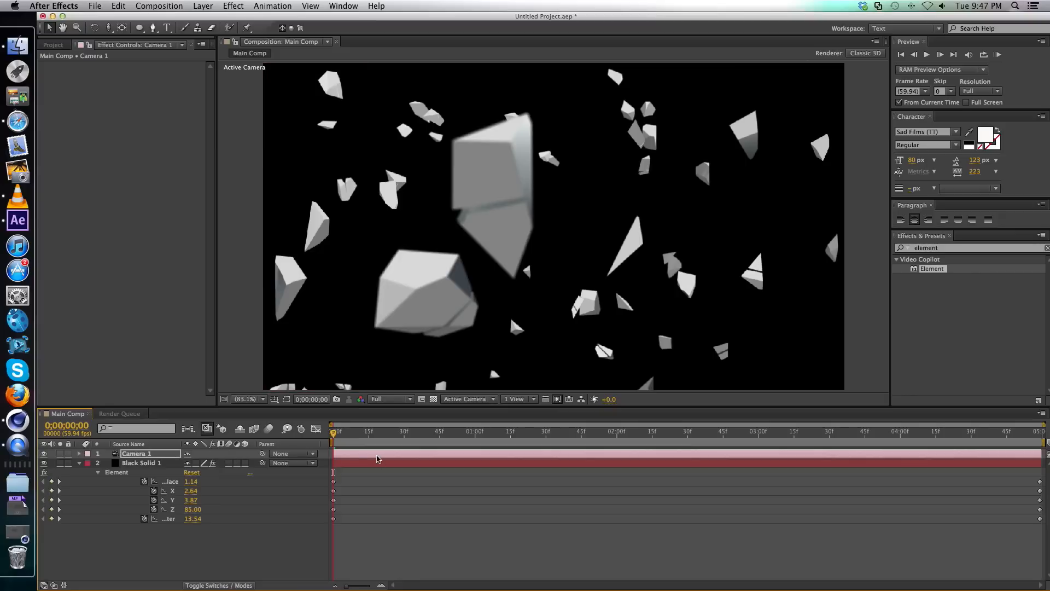
key(u)
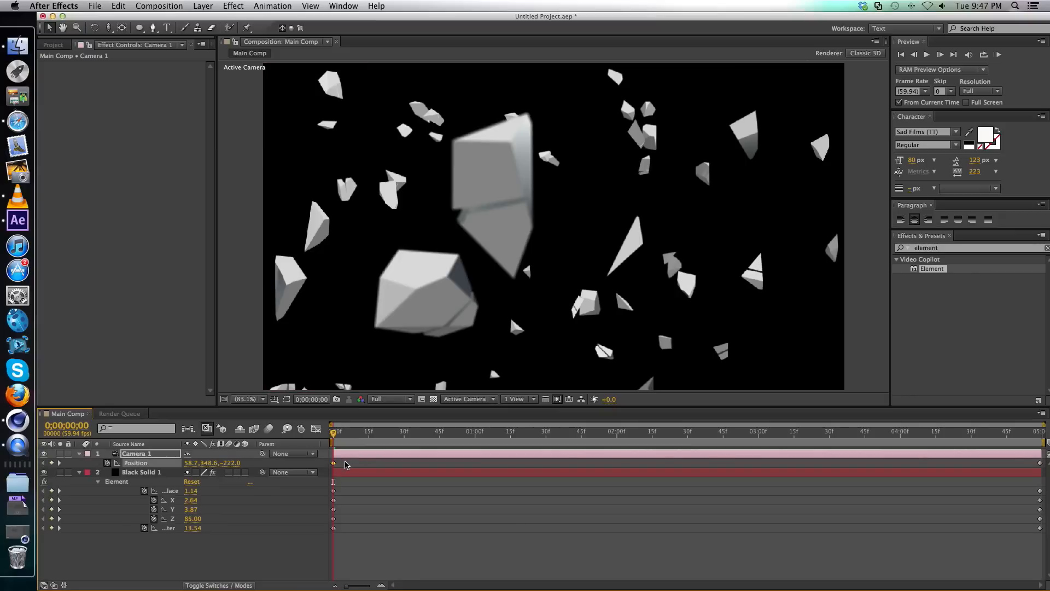
click(334, 463)
drag(334, 432, 441, 435)
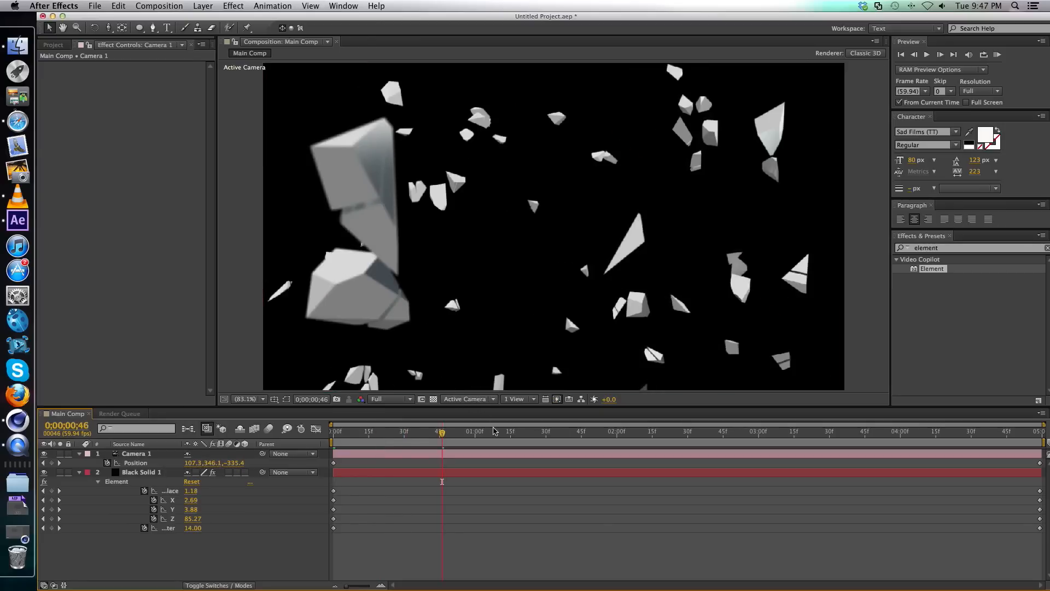
drag(655, 436, 1039, 442)
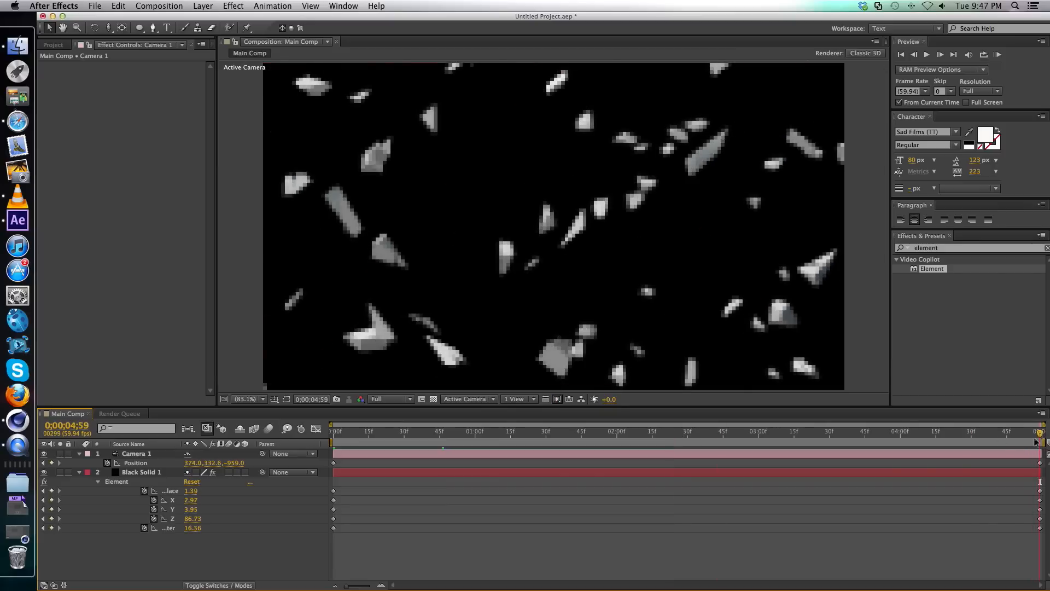
click(385, 434)
drag(385, 435, 373, 436)
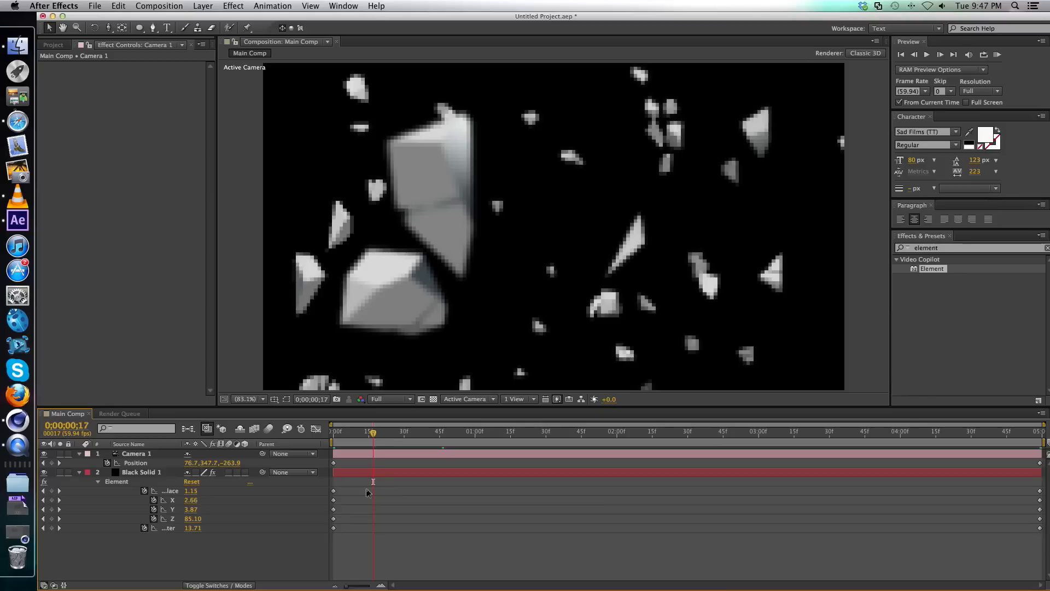
Collapse both layers' properties and add a 1280 x 720 px solid in a very dark, desaturated blue with a hue of 233°.
click(80, 453)
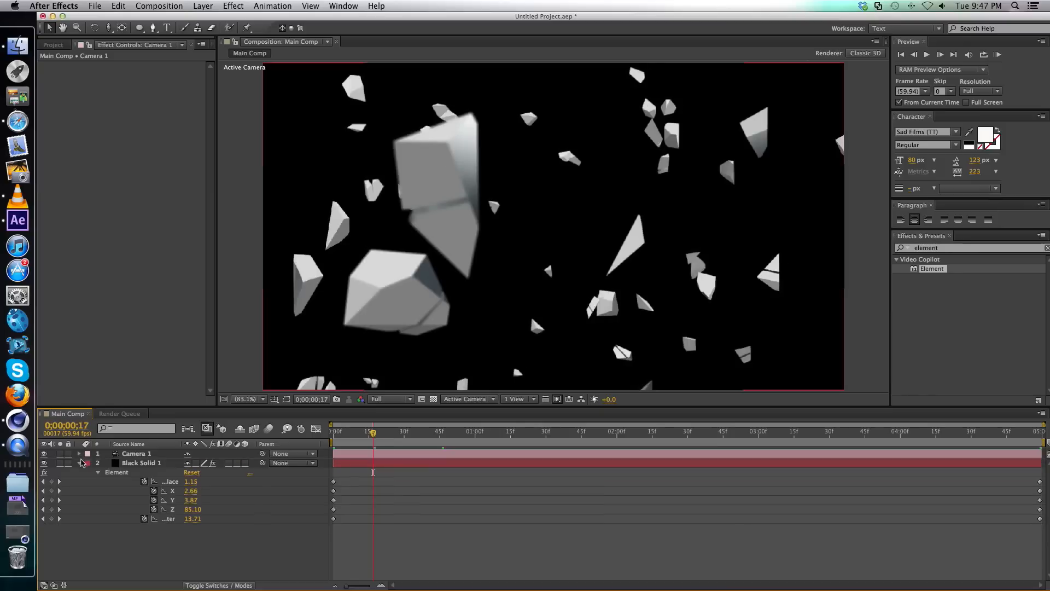
click(80, 463)
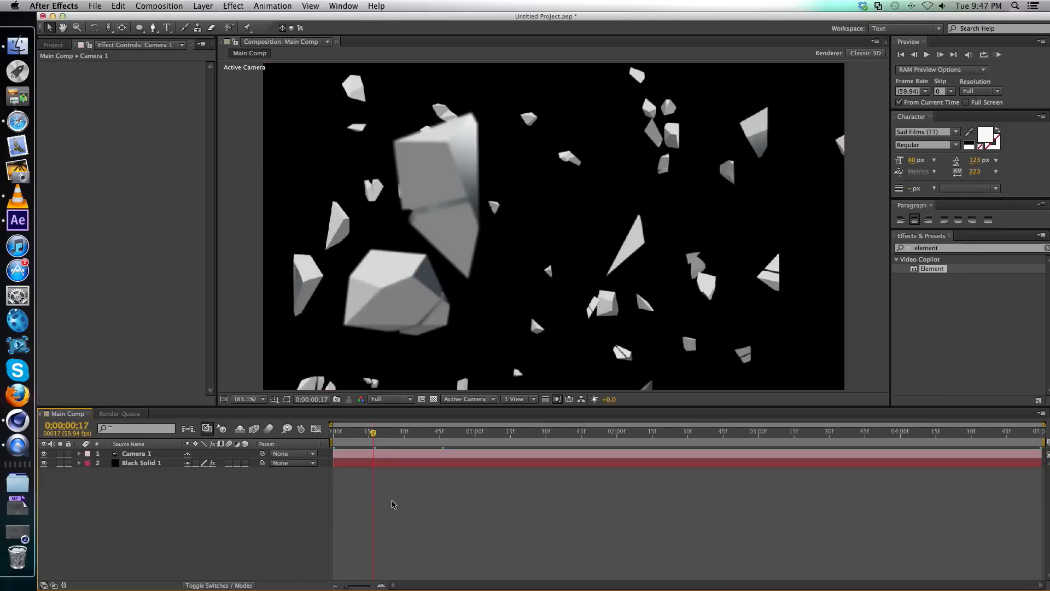
key(super+y)
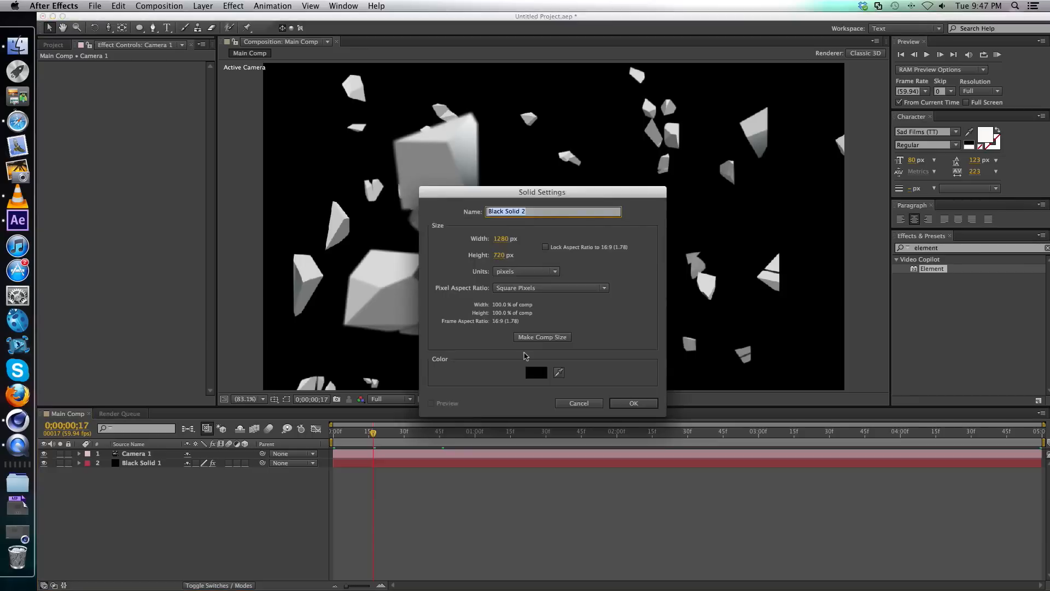
click(543, 372)
click(782, 278)
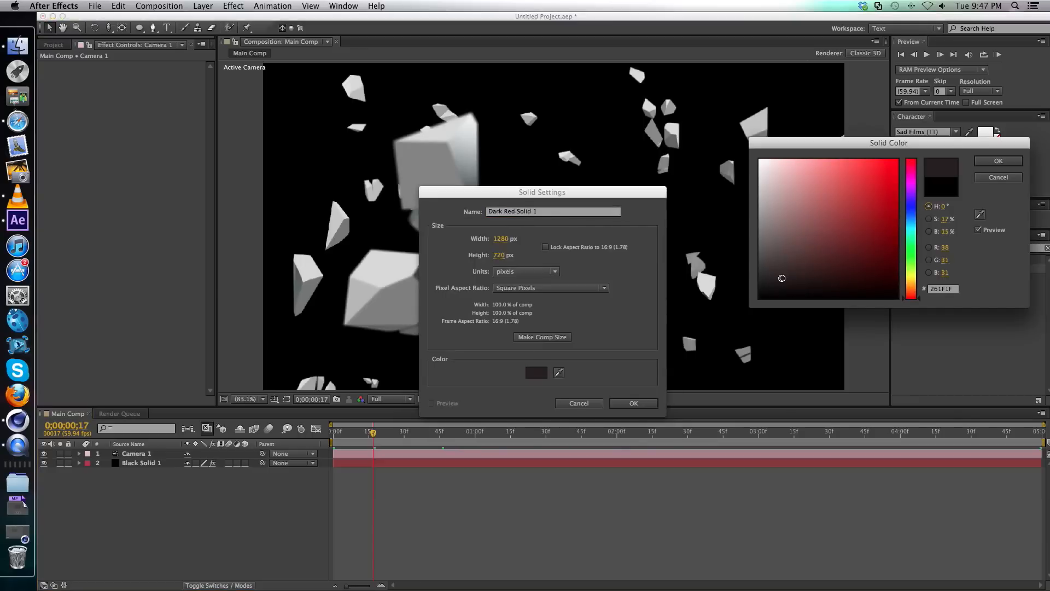
click(912, 211)
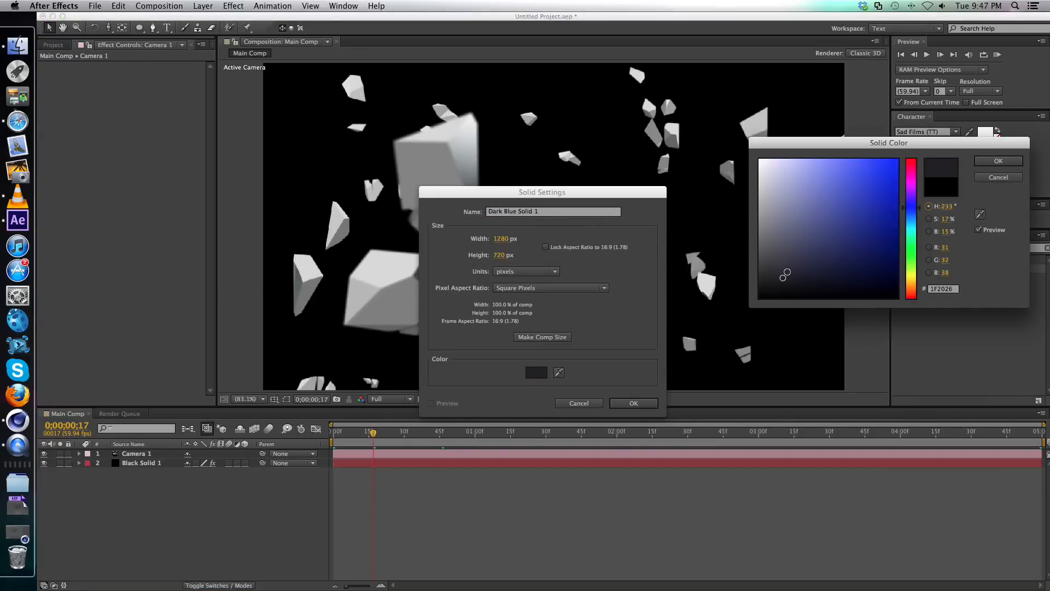
drag(781, 280, 777, 281)
click(990, 161)
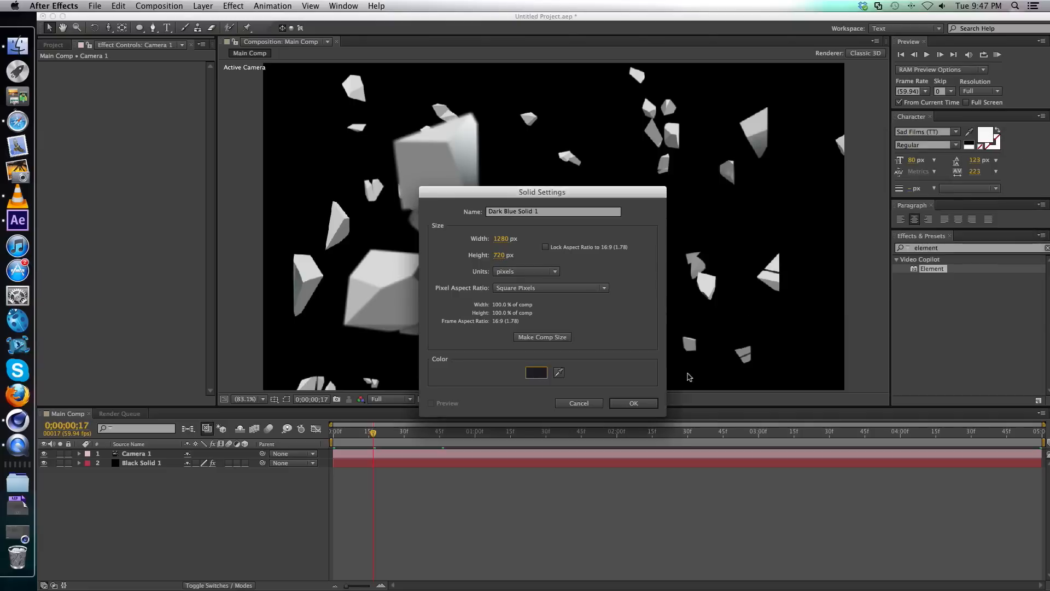
click(647, 403)
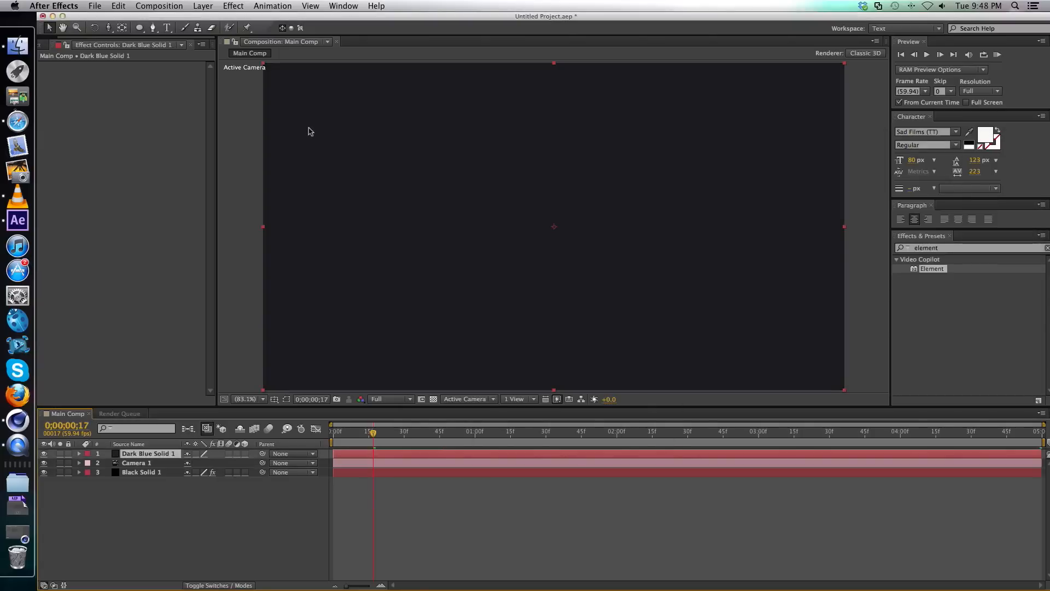
Add a full-frame elliptical mask to Dark Blue Solid 1 and set its Mask Feather to 669 pixels.
click(140, 31)
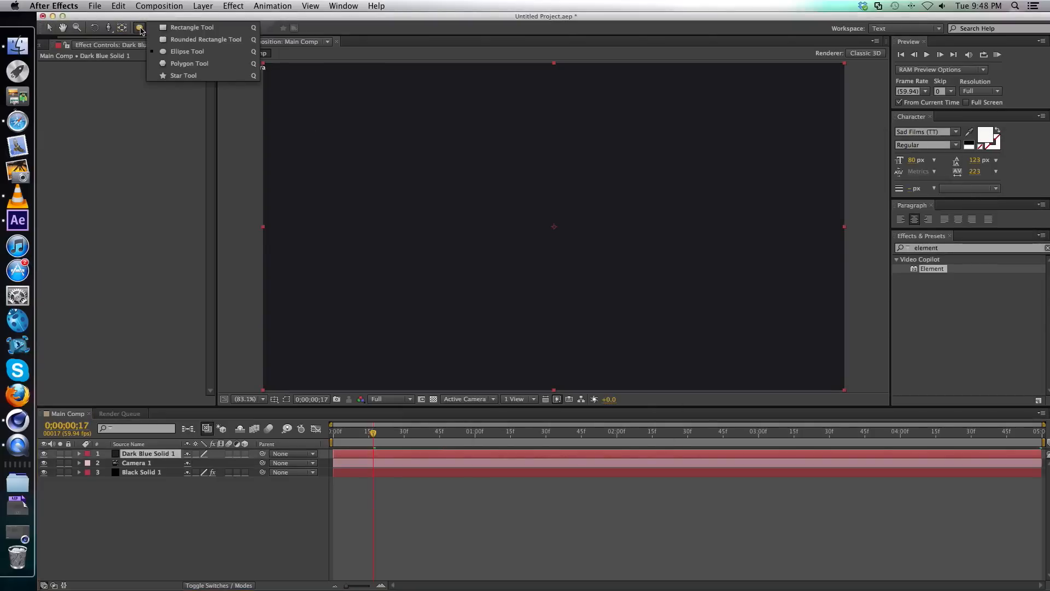
double_click(141, 31)
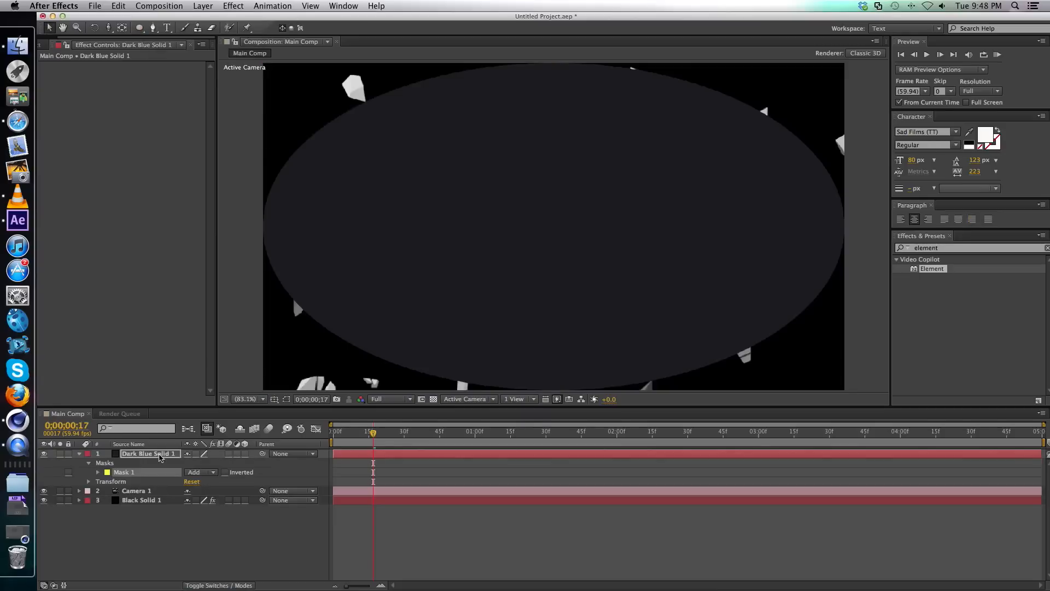
click(159, 454)
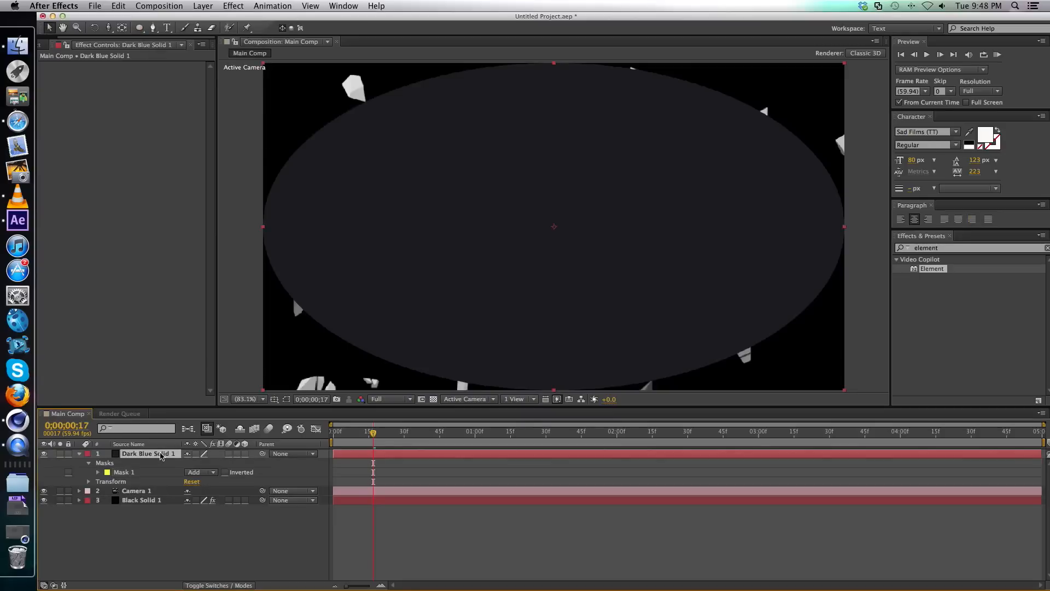
key(f)
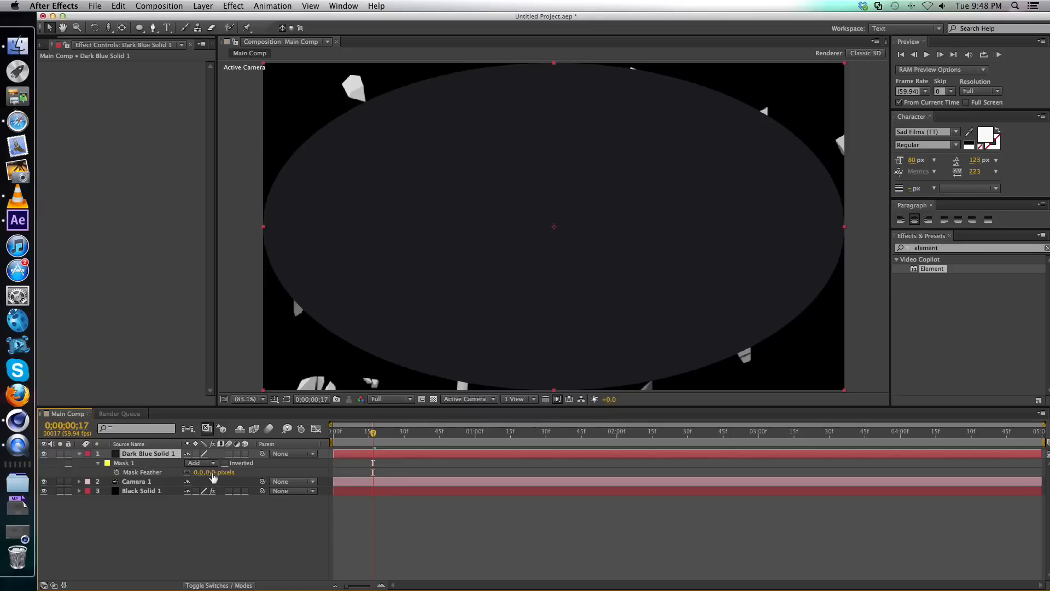
drag(198, 473, 554, 466)
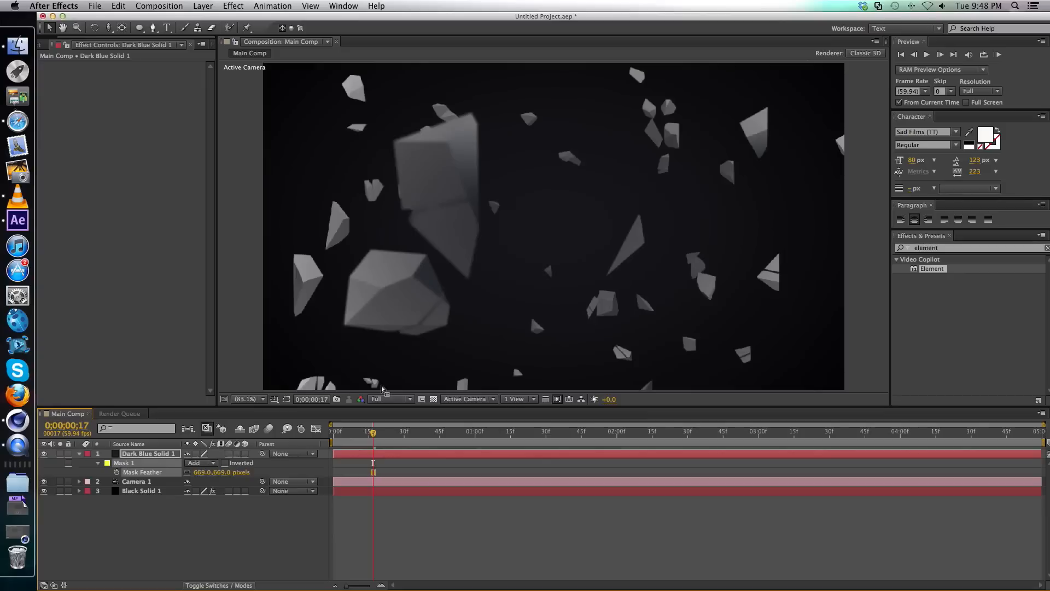
Move Dark Blue Solid 1 beneath Black Solid 1, collapse its properties, and go to 0;00;01;04.
drag(143, 457, 141, 495)
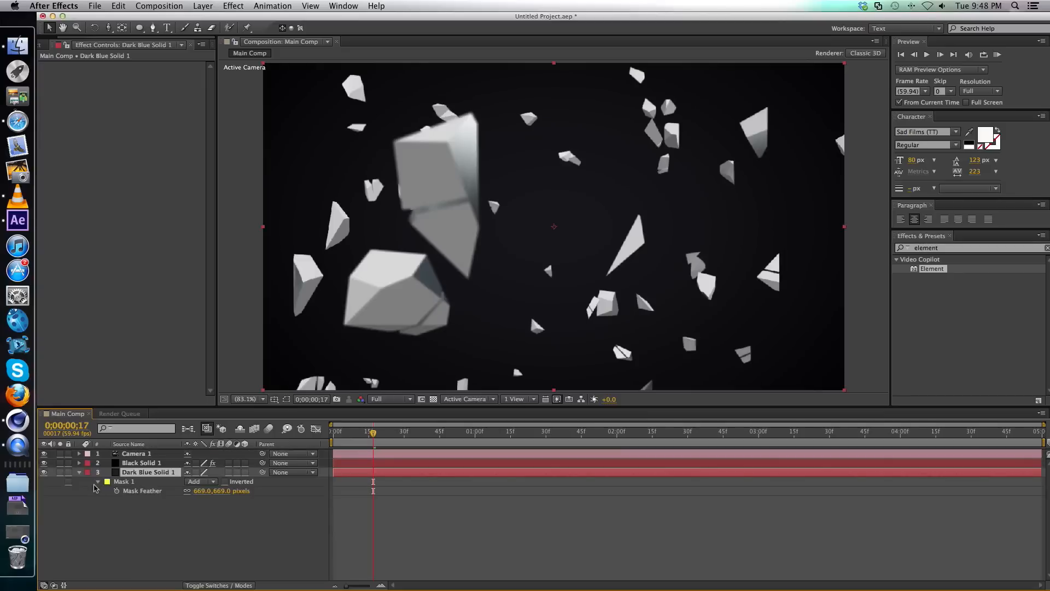
click(491, 502)
drag(390, 435, 484, 434)
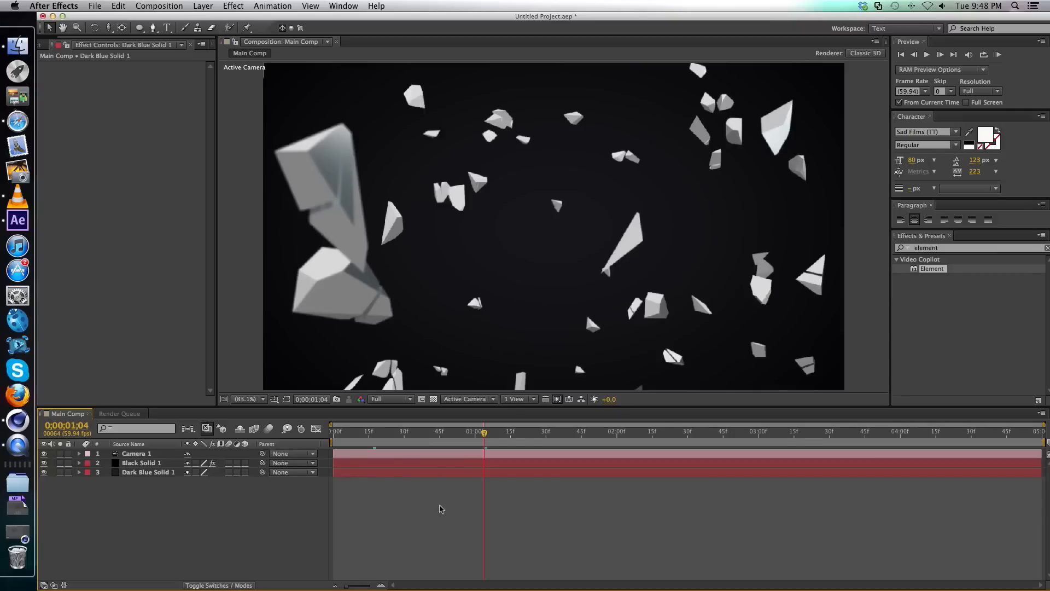
Add an adjustment layer and apply the Letterboxer effect to it with an aspect ratio of 2.143.
key(super+alt+y)
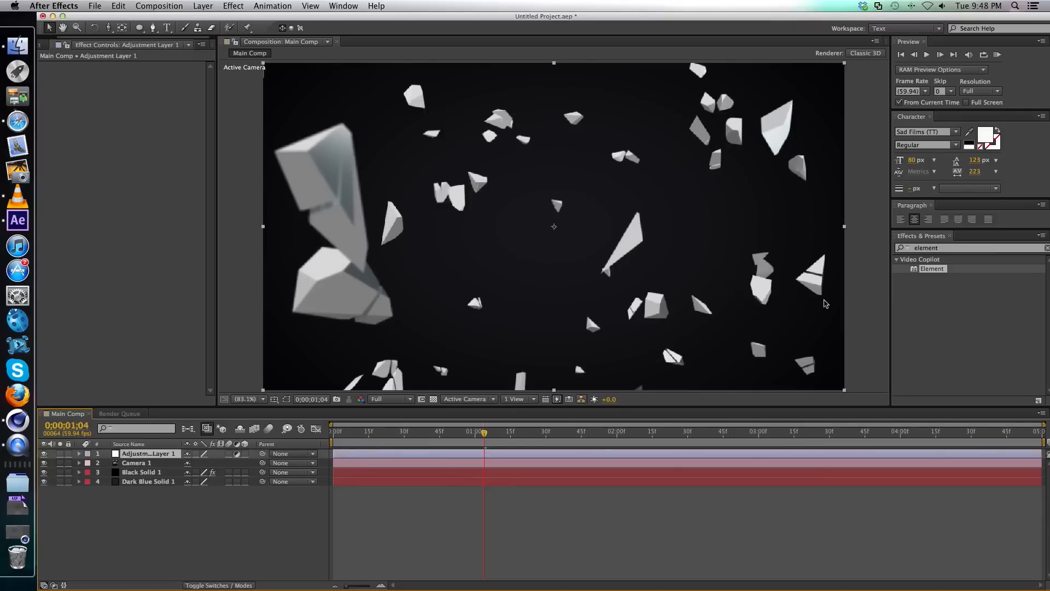
click(941, 249)
text(l)
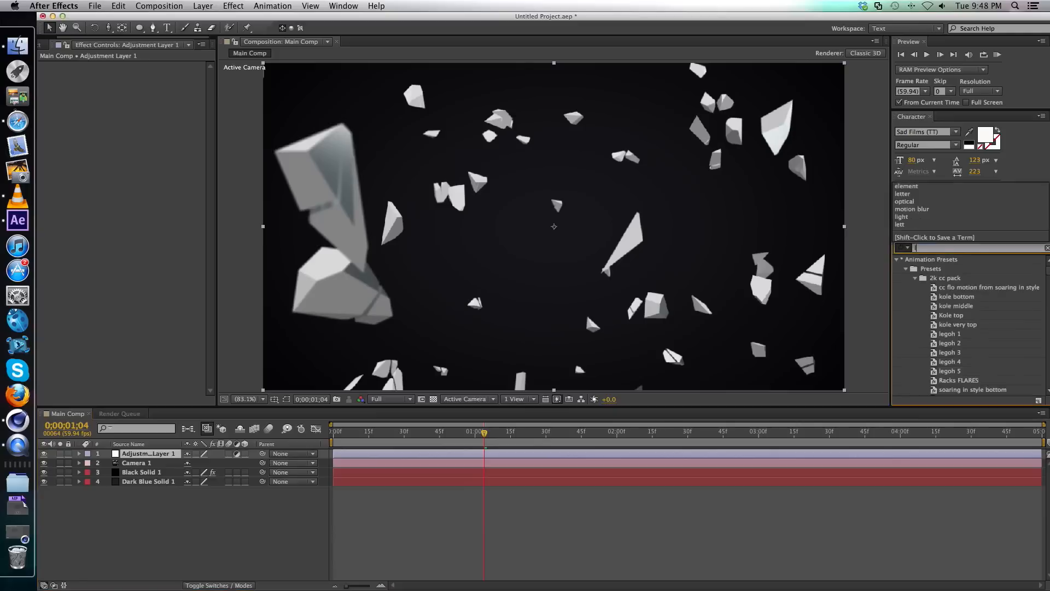
text(etter)
drag(939, 268, 541, 230)
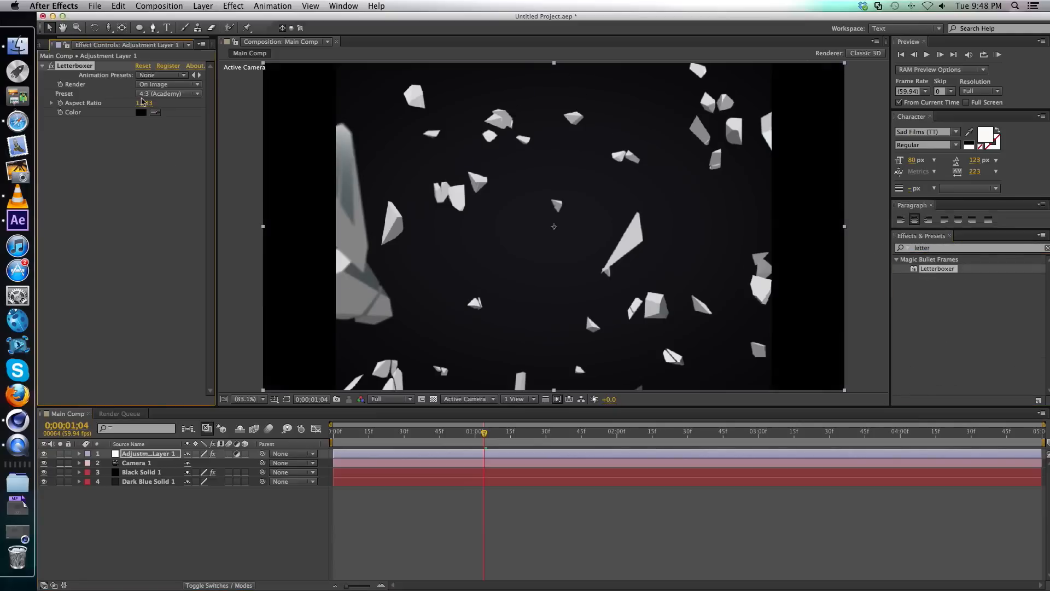
drag(142, 102, 199, 102)
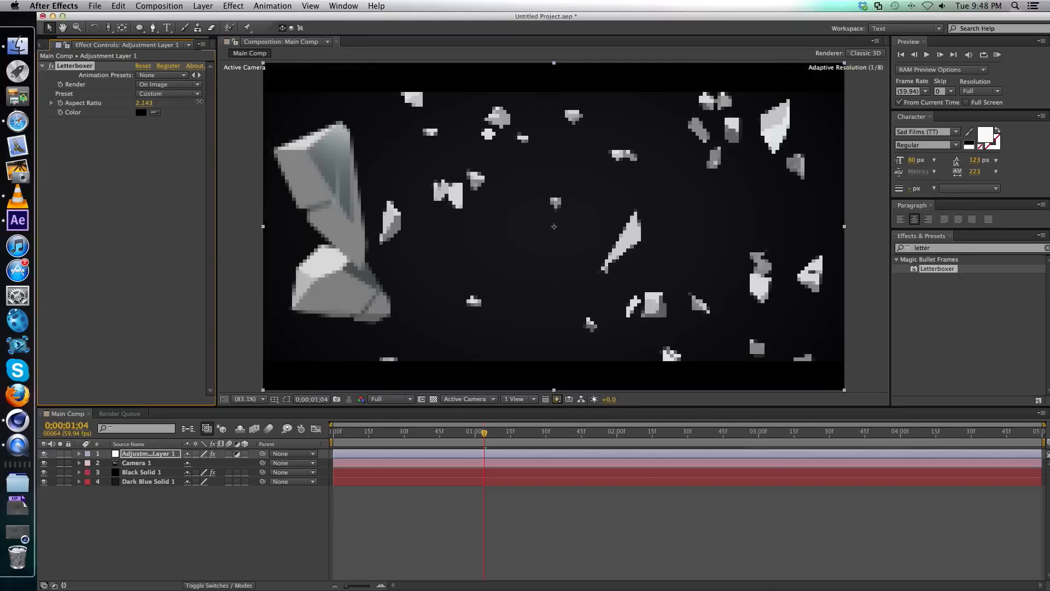
Delete the adjustment layer that carries the Letterboxer effect.
click(572, 515)
click(555, 456)
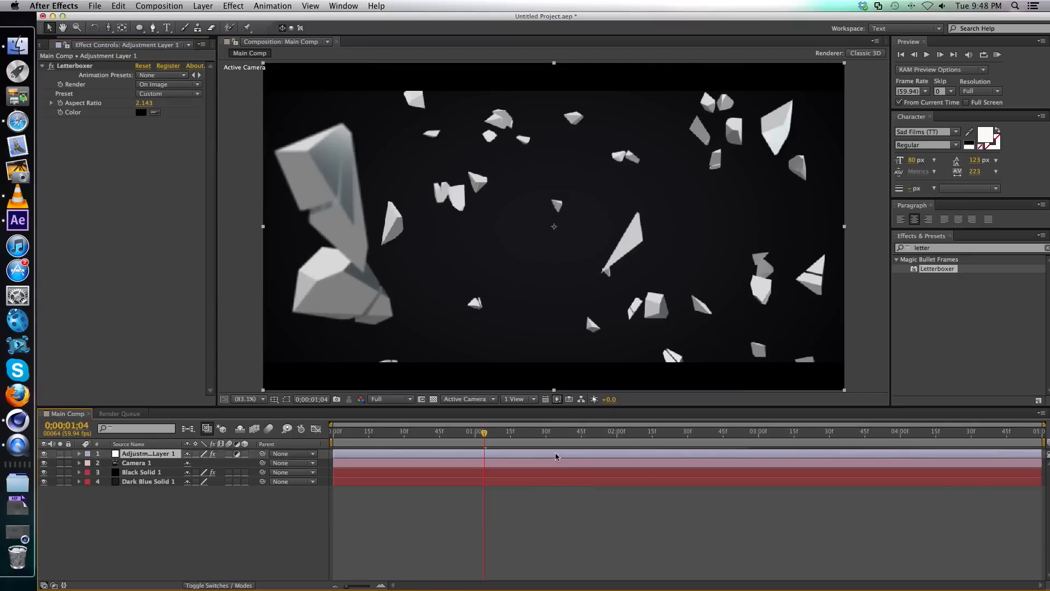
key(Delete)
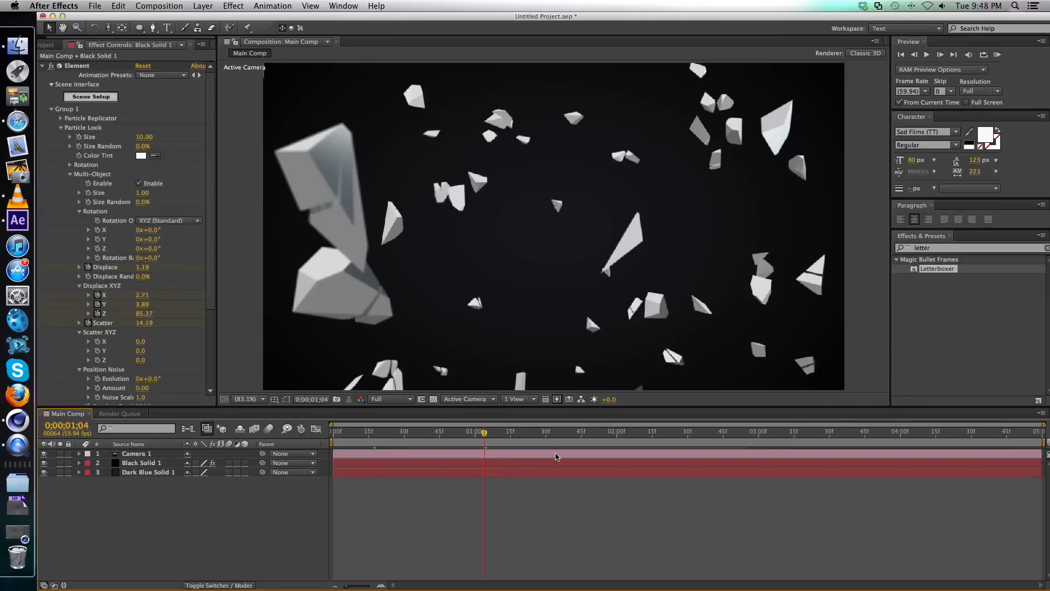
Create a 1280 x 720 px solid coloured pure black (000000).
key(super+y)
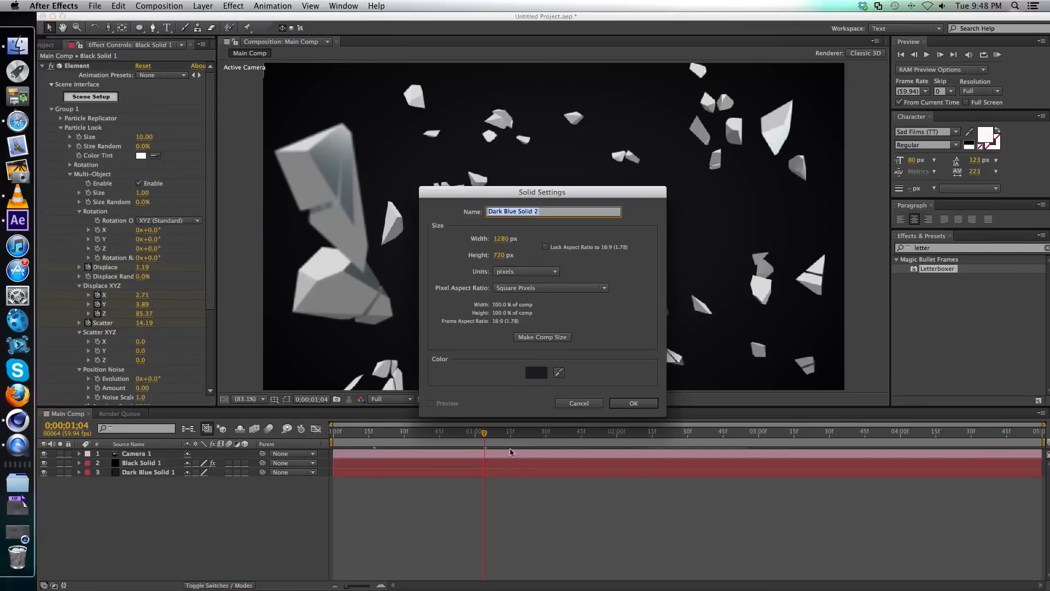
click(539, 377)
drag(880, 241, 947, 333)
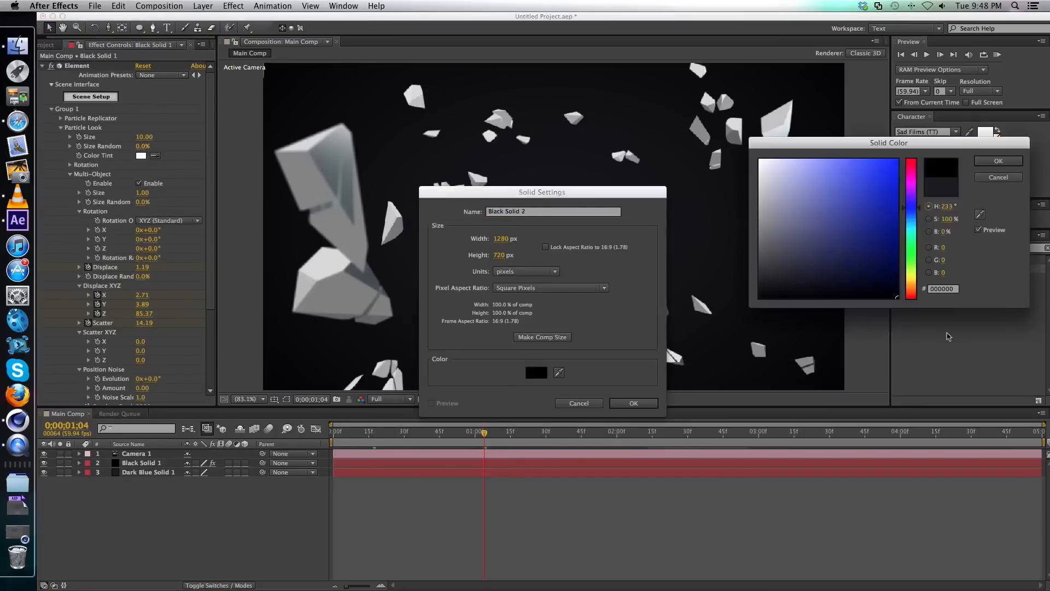
key(Return)
key(Return)
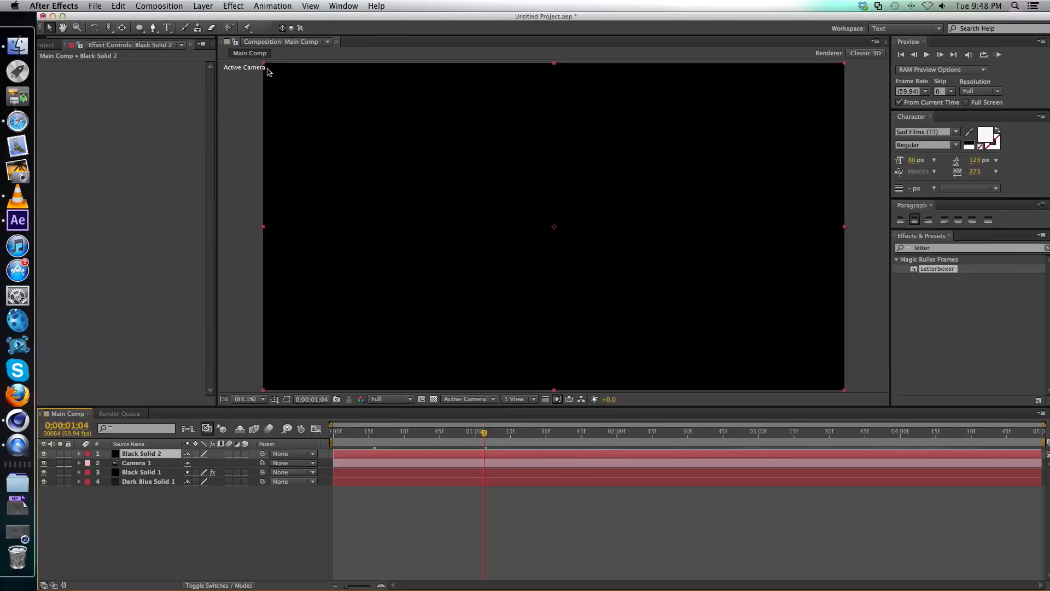
Squash Black Solid 2 into a thin horizontal bar slightly wider than the frame and place it across the composition's upper edge.
drag(263, 68, 253, 222)
drag(345, 225, 348, 85)
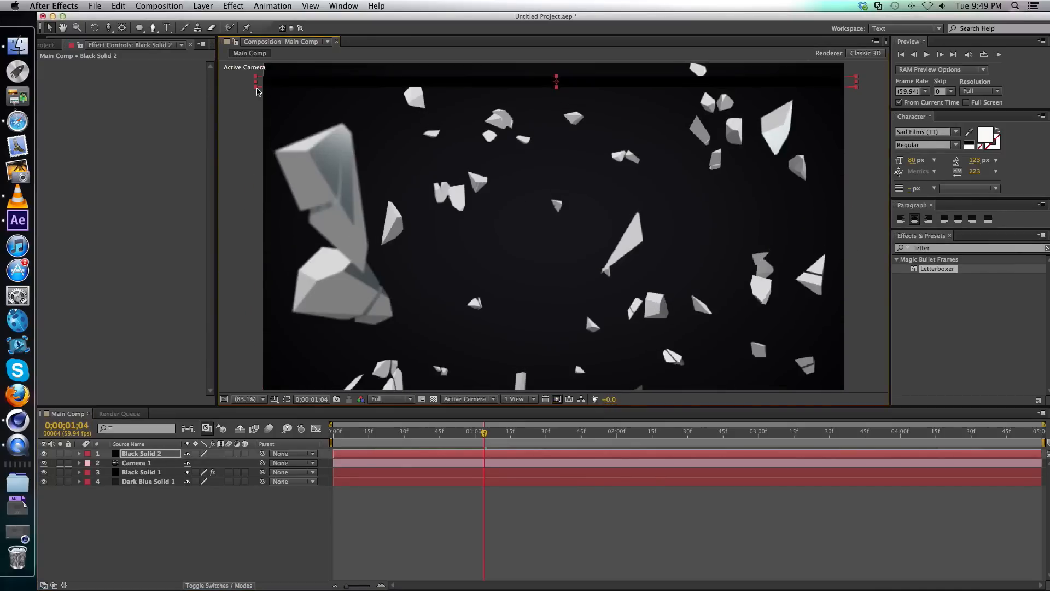
drag(257, 94, 255, 118)
drag(377, 95, 379, 151)
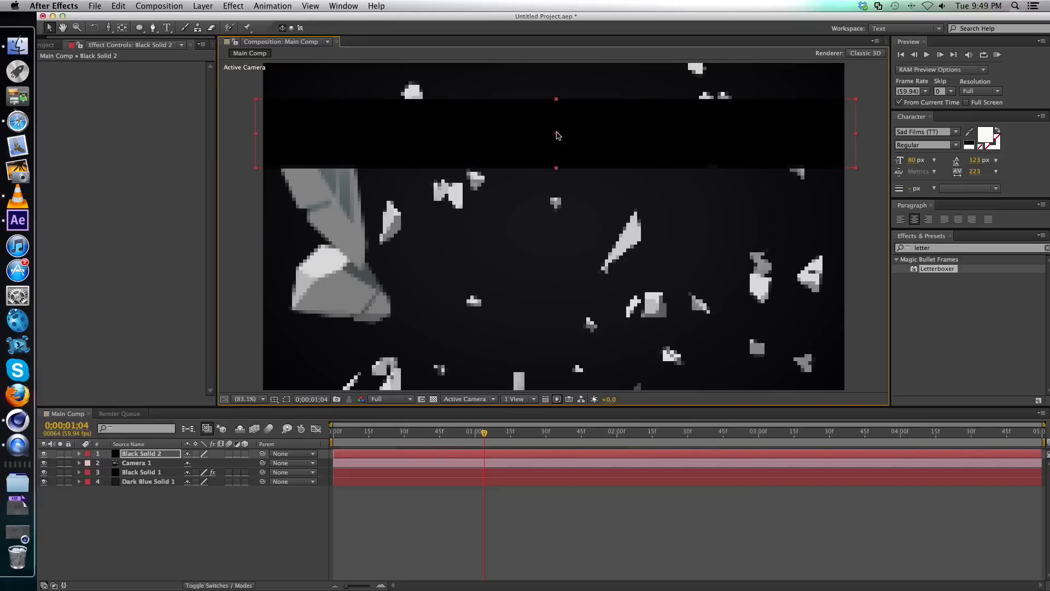
drag(521, 123, 524, 80)
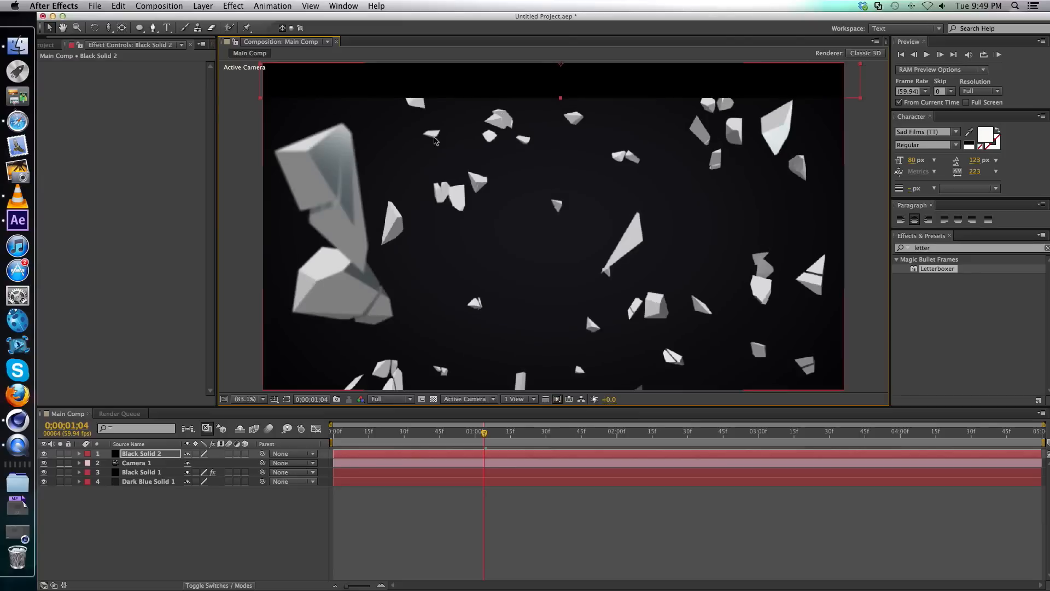
click(576, 453)
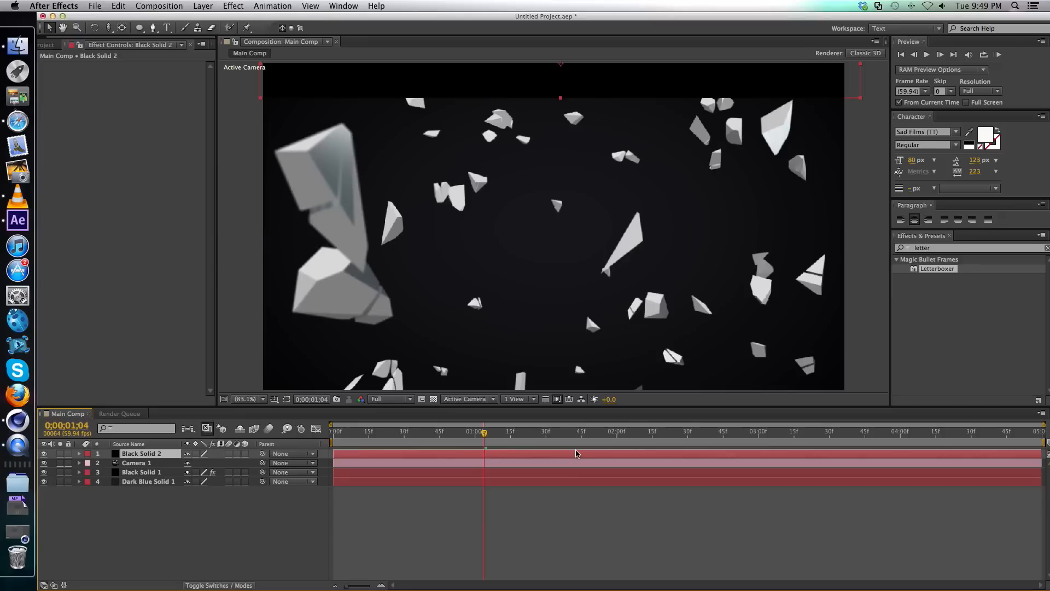
key(super+shift+d)
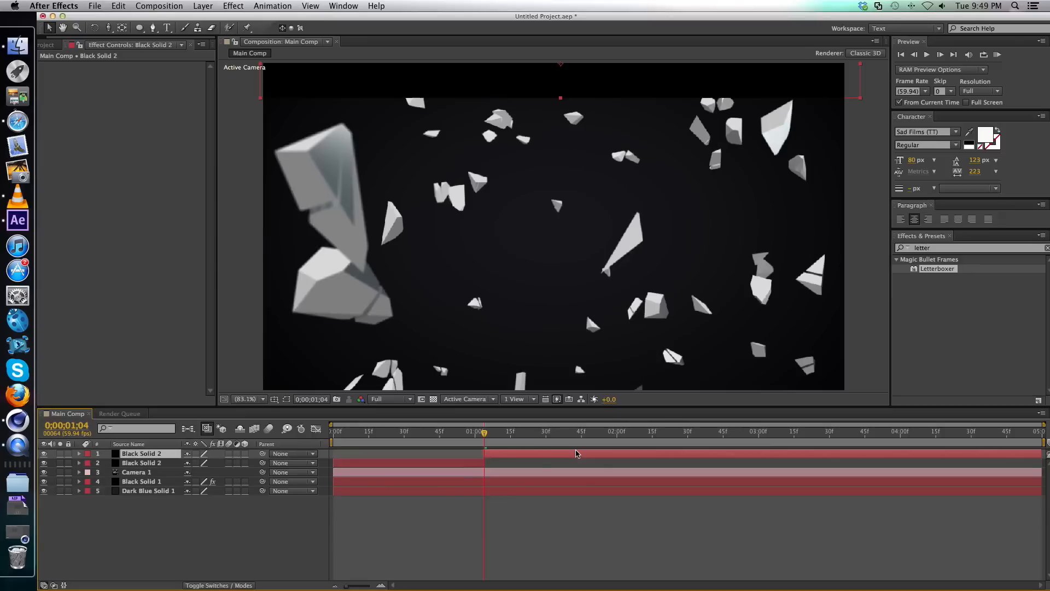
key(super+z)
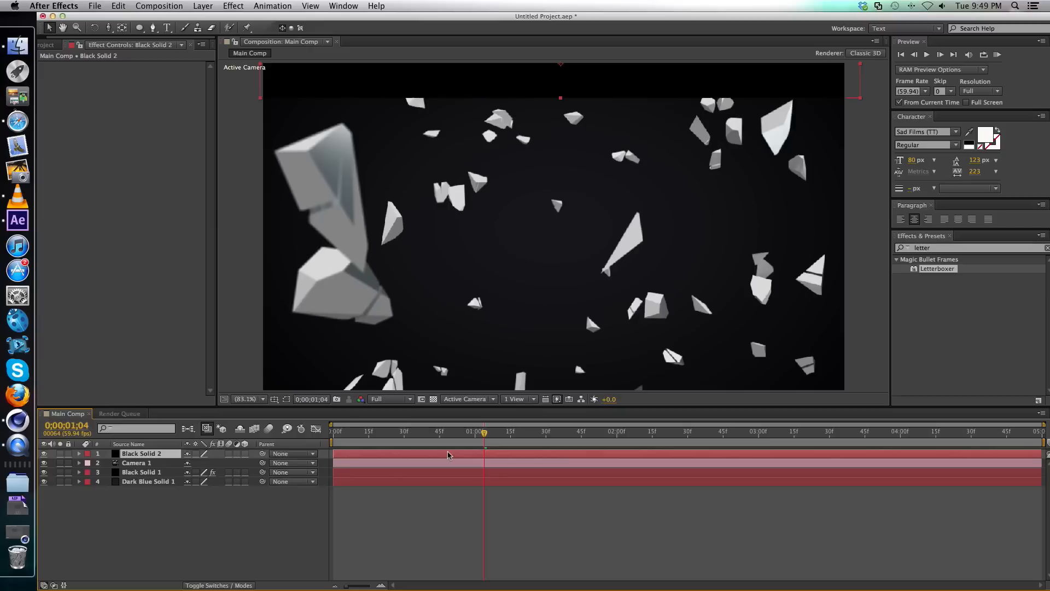
Duplicate the black bar and move the copy to the composition's lower edge as the second letterbox bar.
key(super+d)
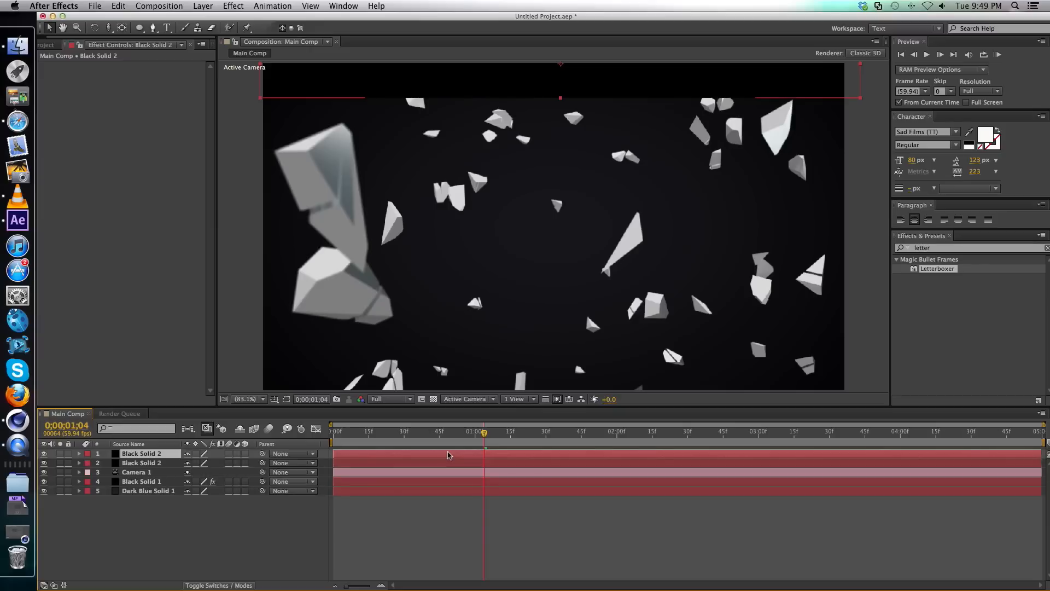
click(430, 108)
drag(430, 108, 425, 404)
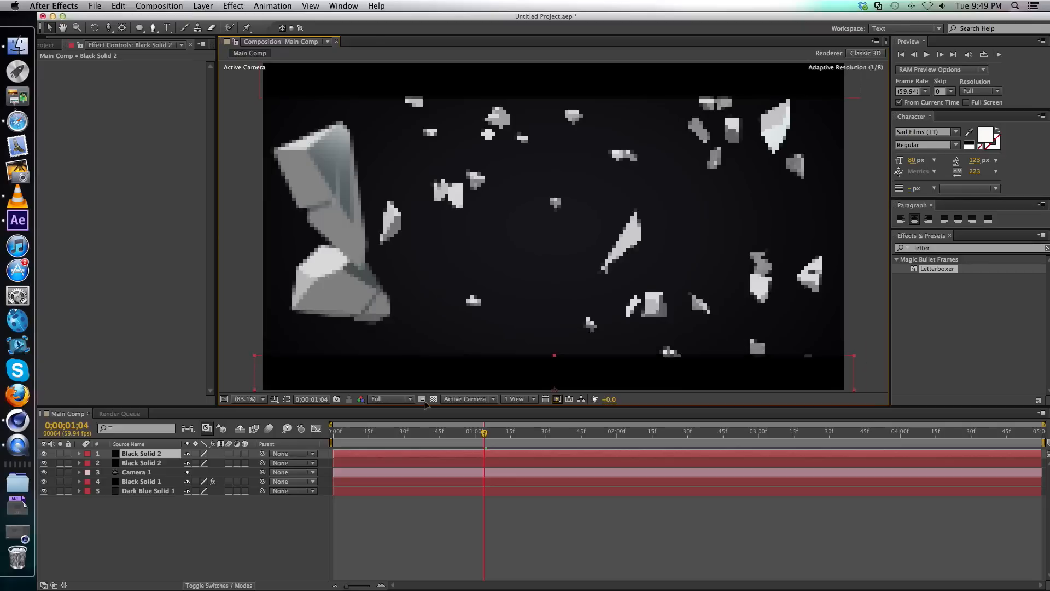
click(513, 529)
Scrub the timeline back and forth to check the shard animation between the letterbox bars, stopping at 0;00;02;21.
drag(509, 435, 846, 442)
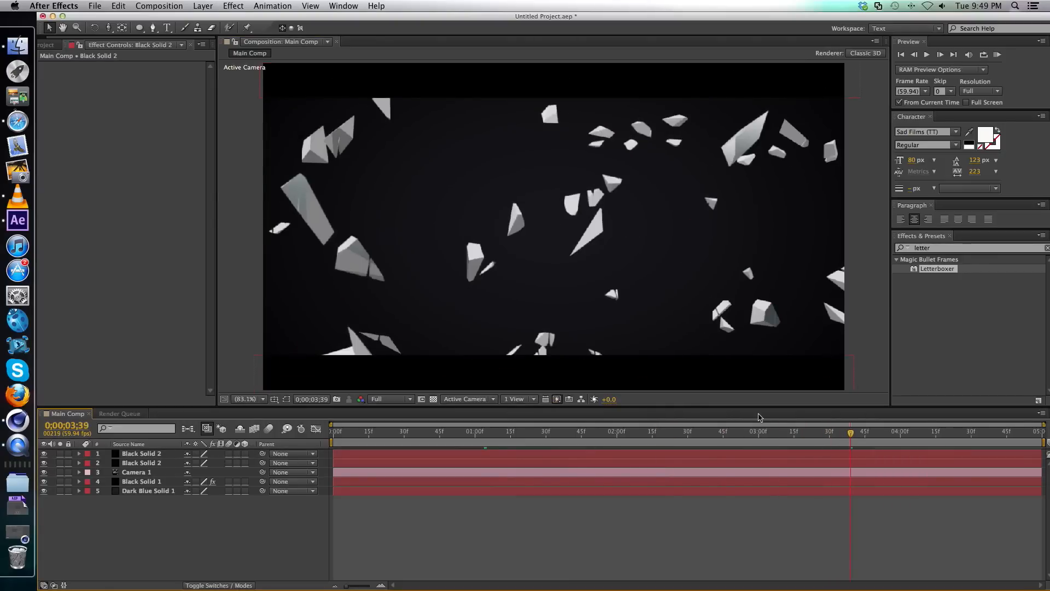
drag(594, 433, 356, 430)
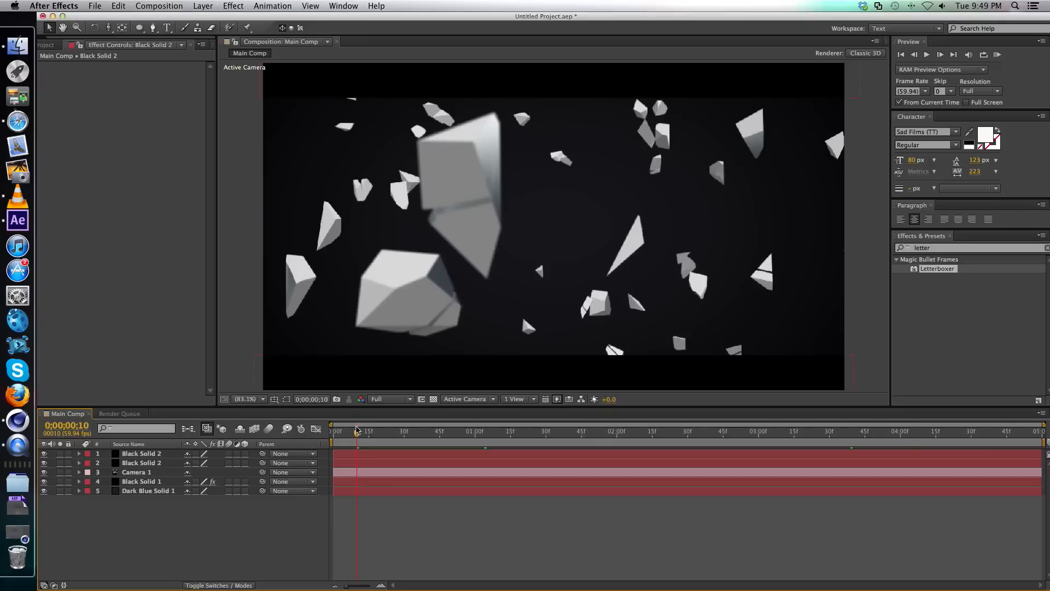
drag(357, 431, 423, 434)
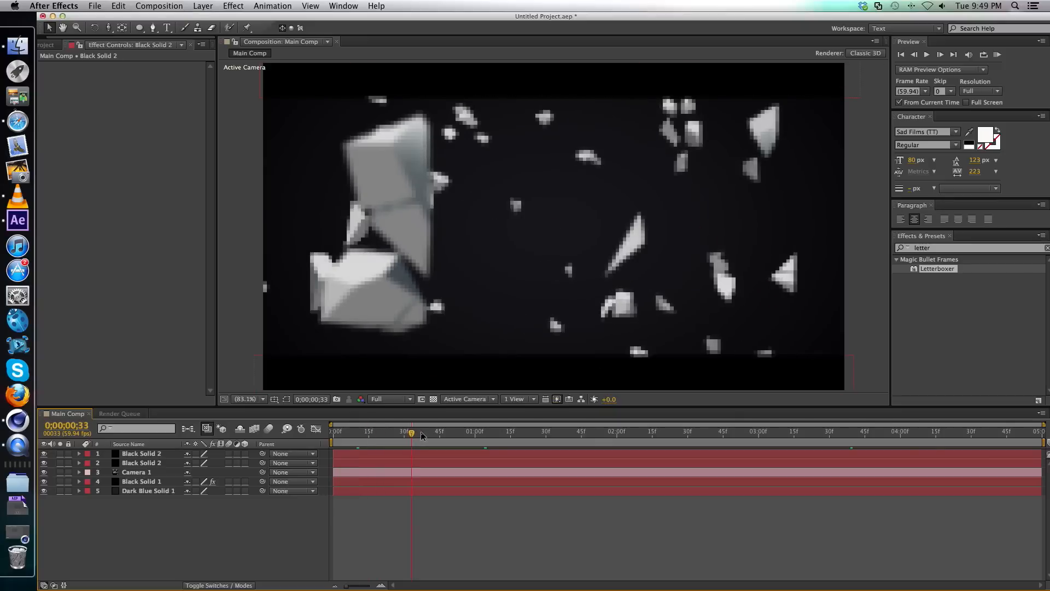
drag(421, 432, 667, 438)
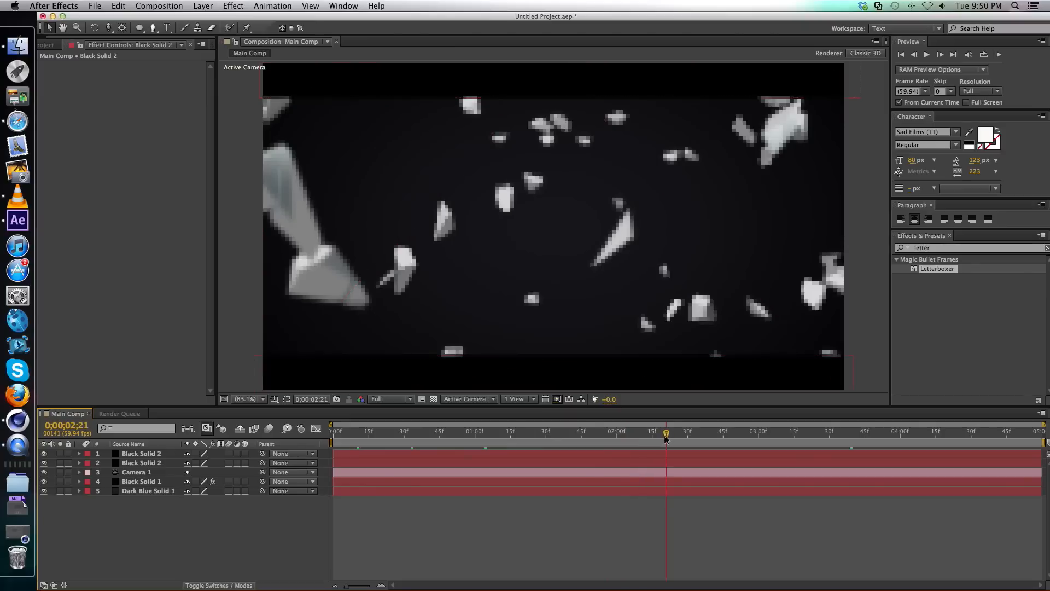